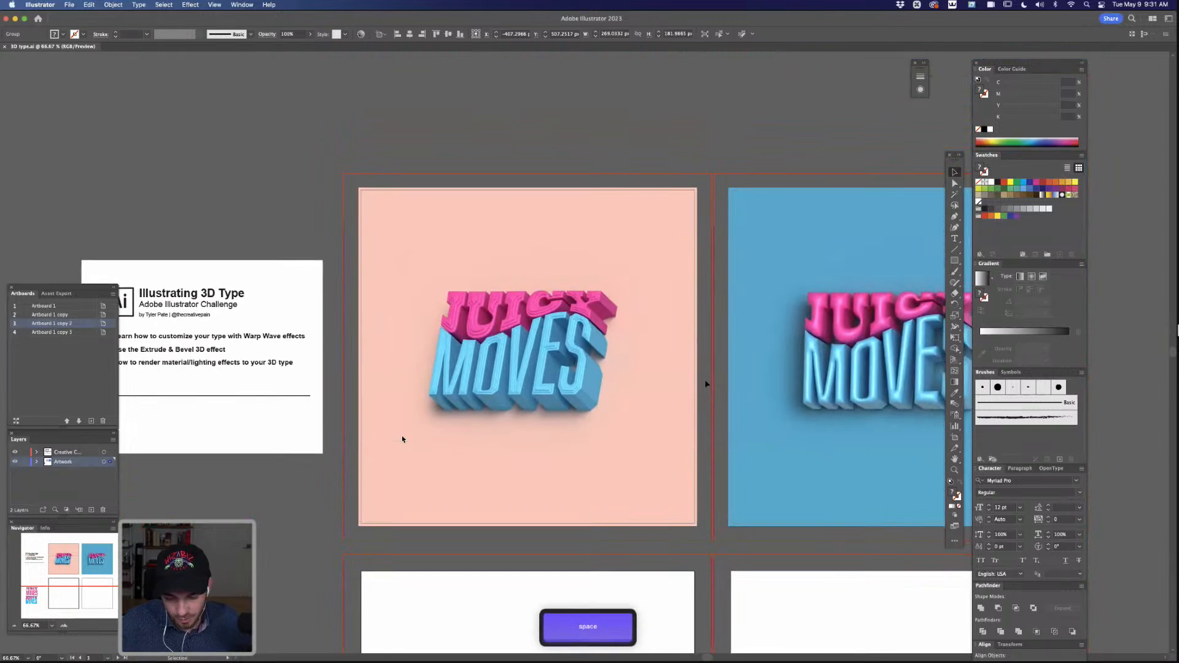
Step: Add point text reading JUICY on the empty artboard directly below the peach sample design
drag(601, 164, 673, 160)
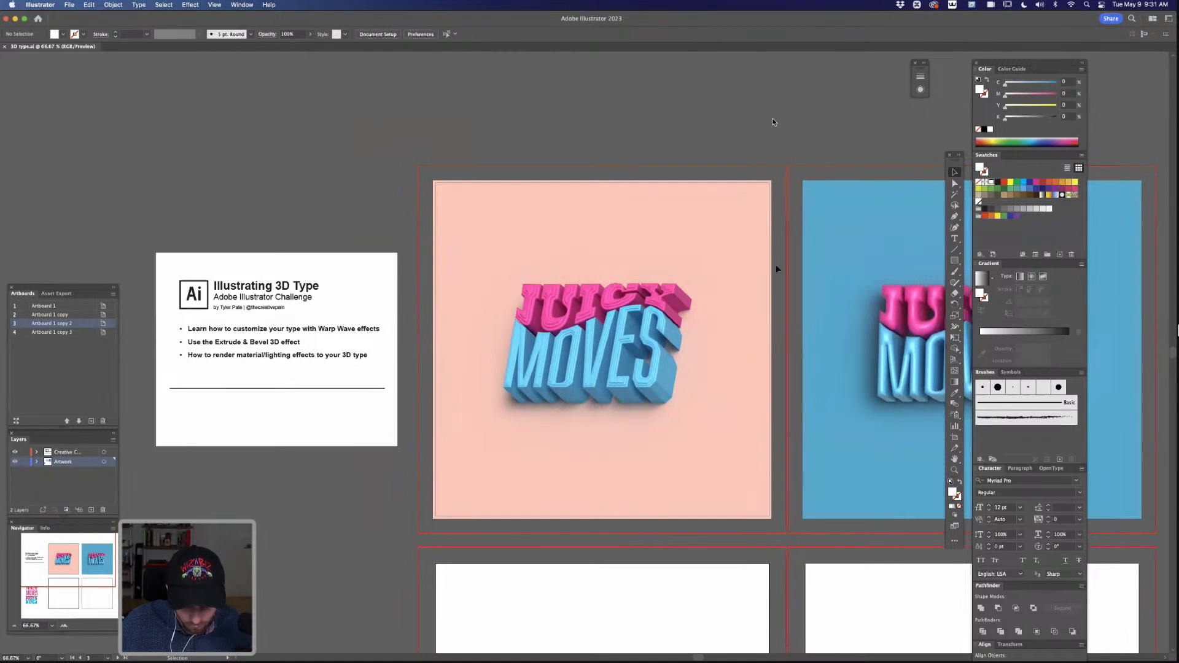
key(space)
drag(775, 475, 730, 184)
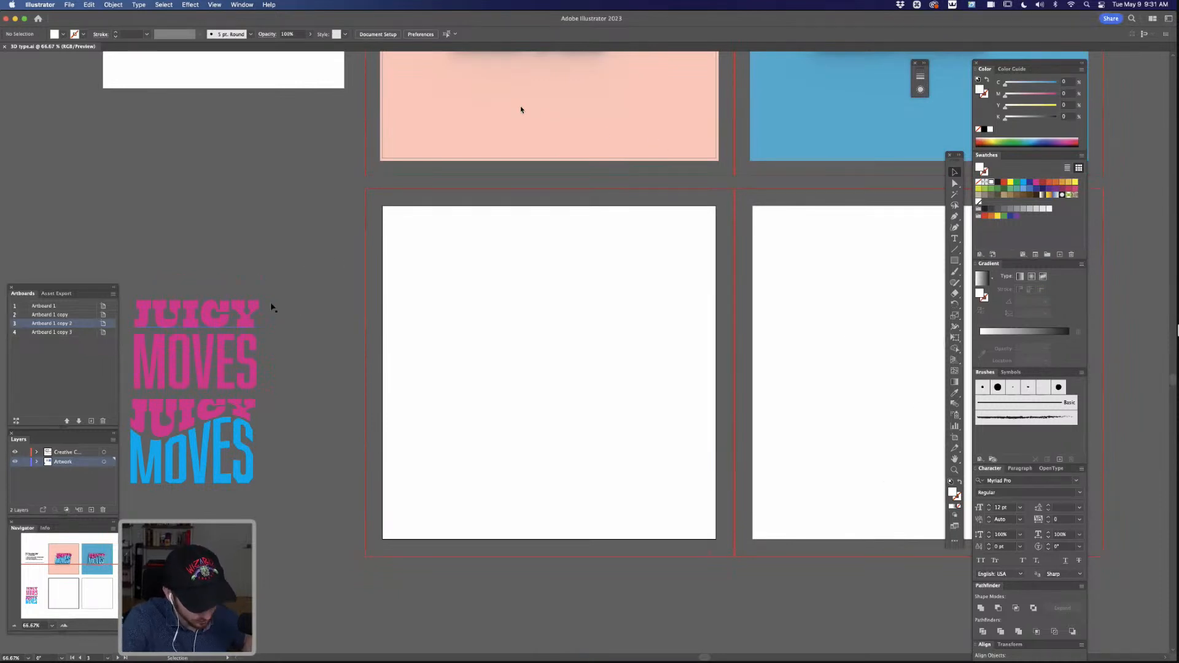
key(a)
click(217, 323)
key(t)
click(508, 328)
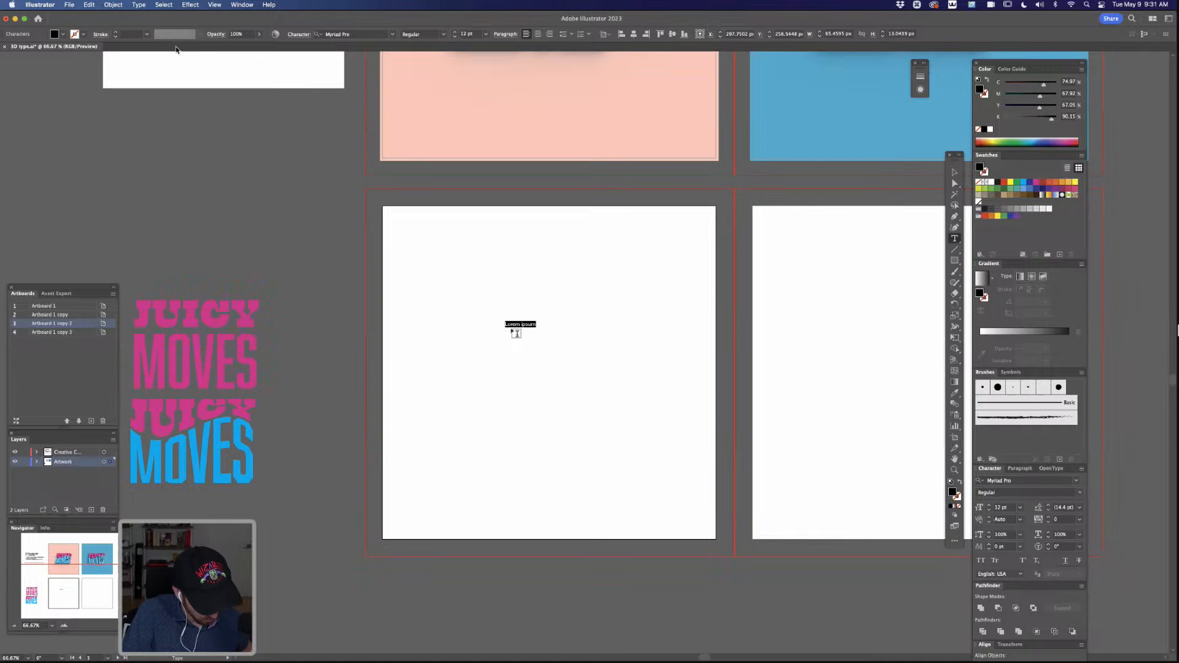
text(JUICY)
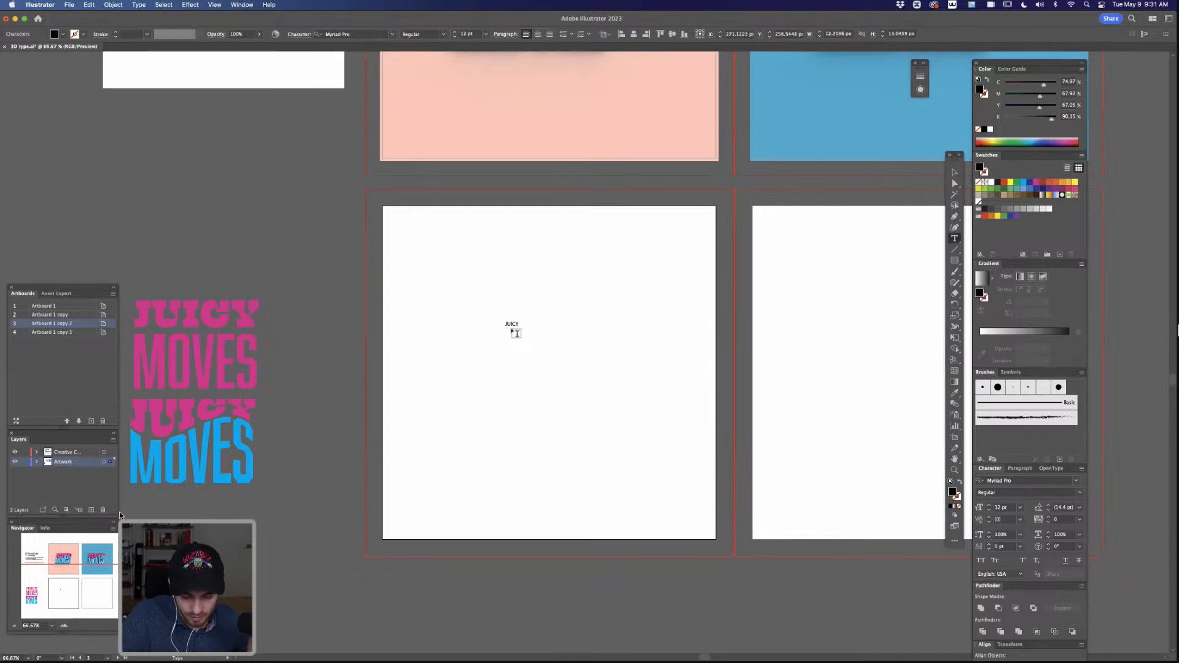
key(Escape)
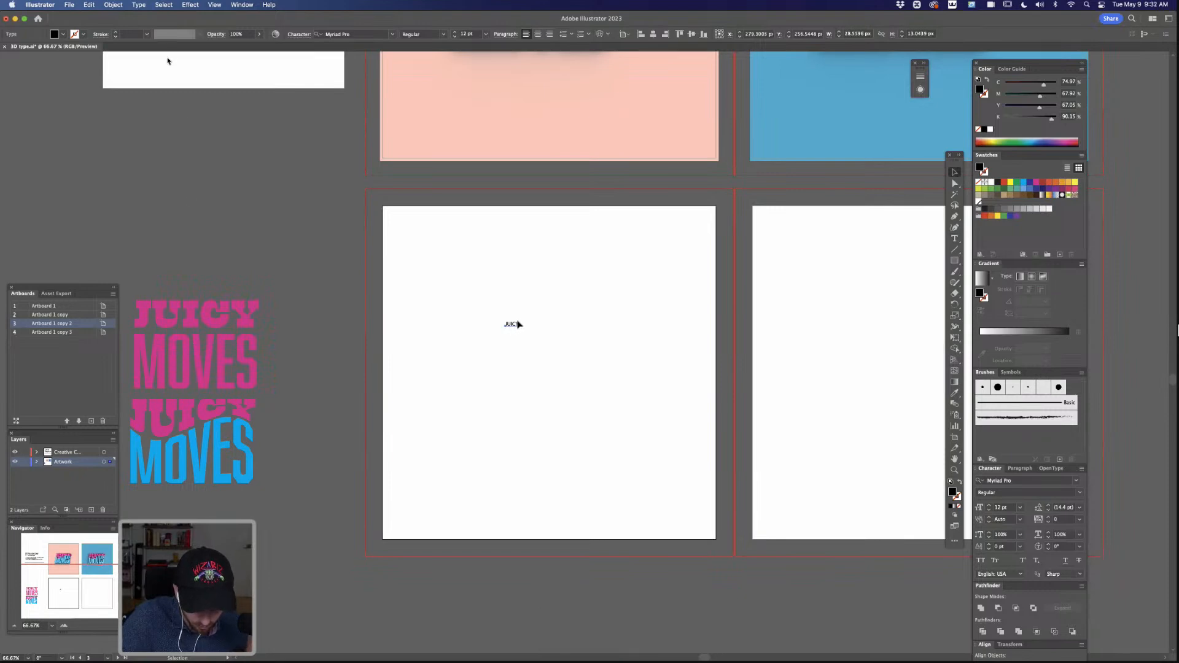
Step: Move the JUICY text to the centre of its artboard
key(super+c)
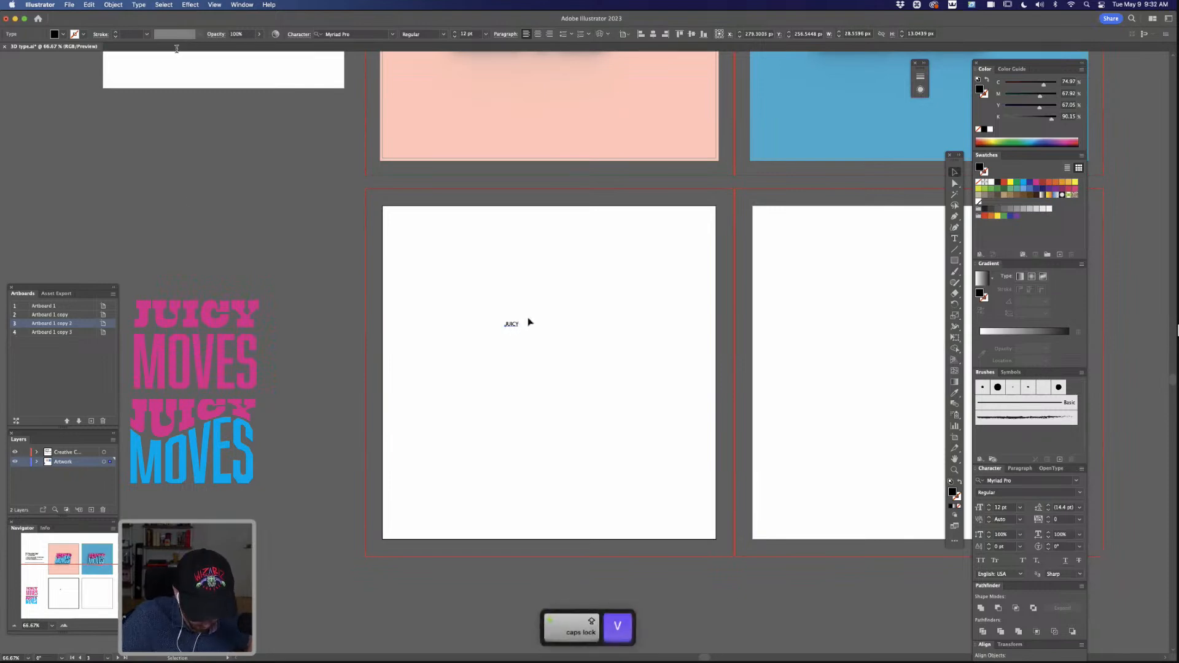
key(super+1)
key(v)
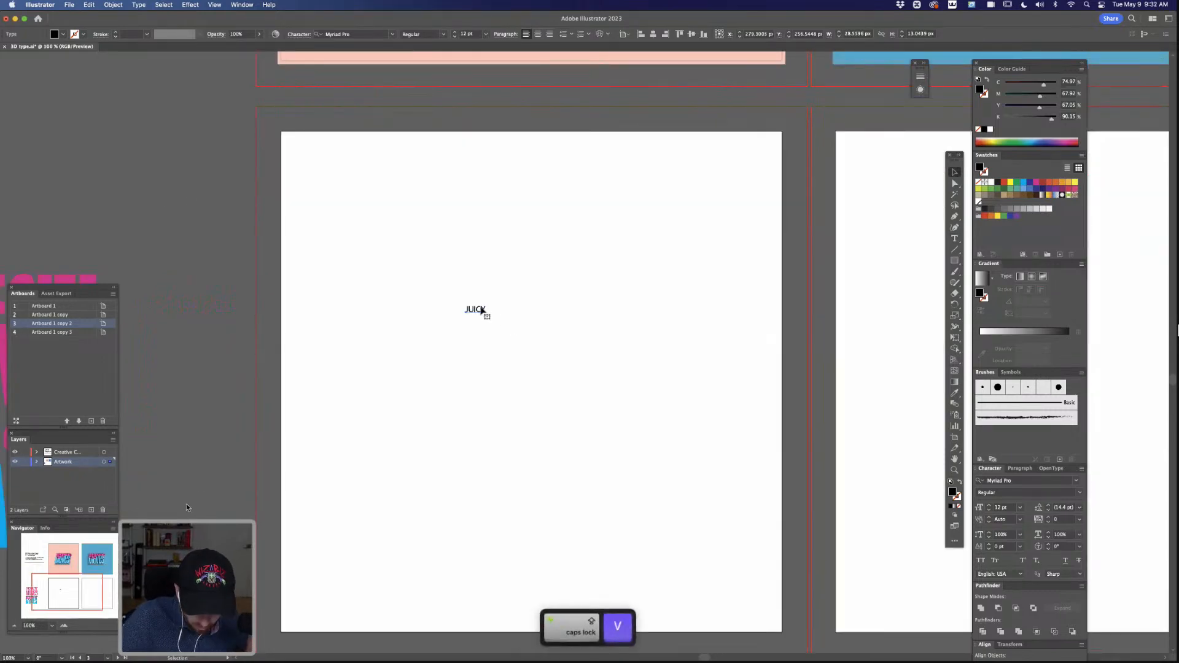
key(v)
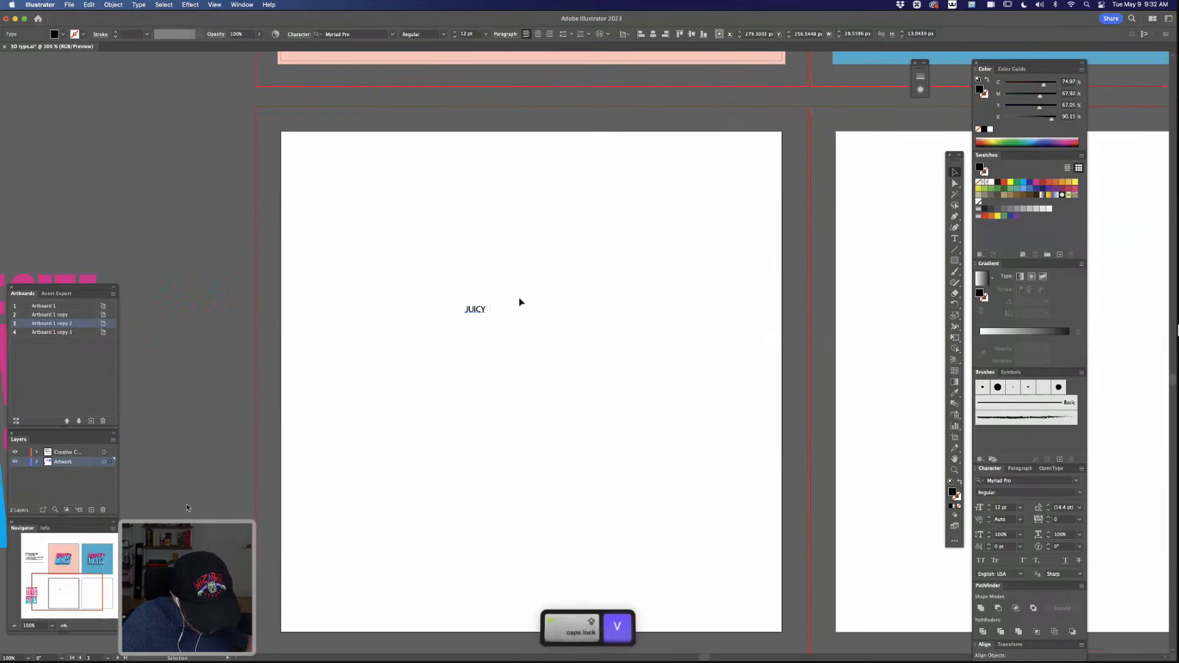
drag(478, 310, 543, 367)
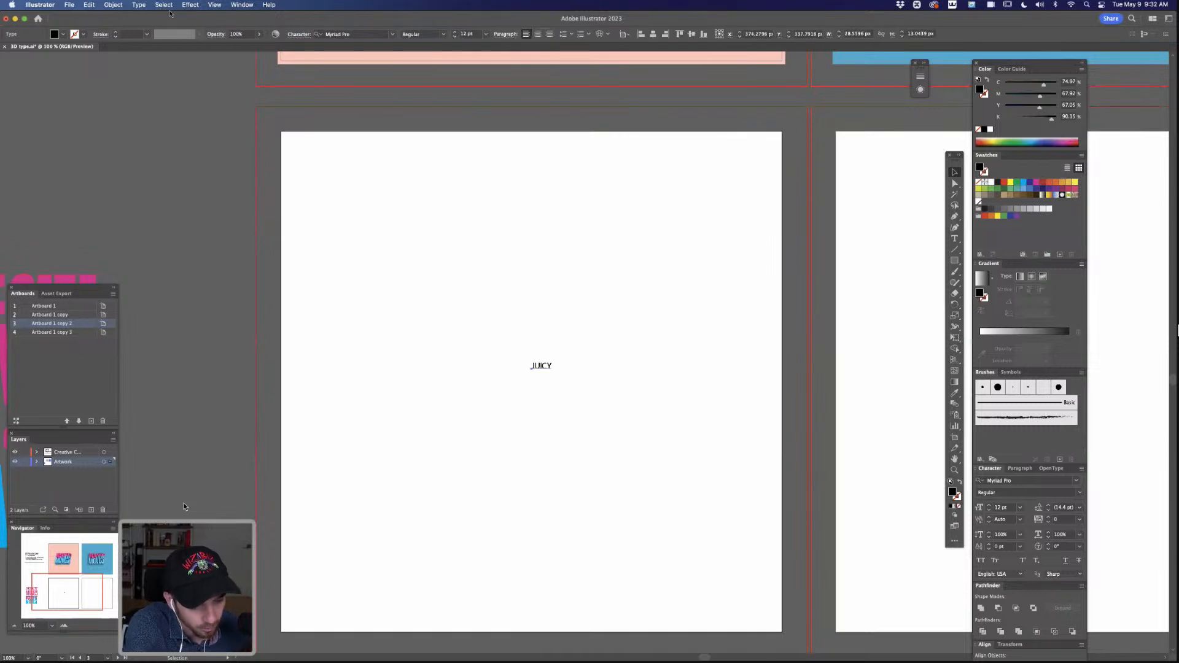
Step: Show the bounding box, scale the JUICY text up to about 89 pt and recentre it on the artboard
click(240, 6)
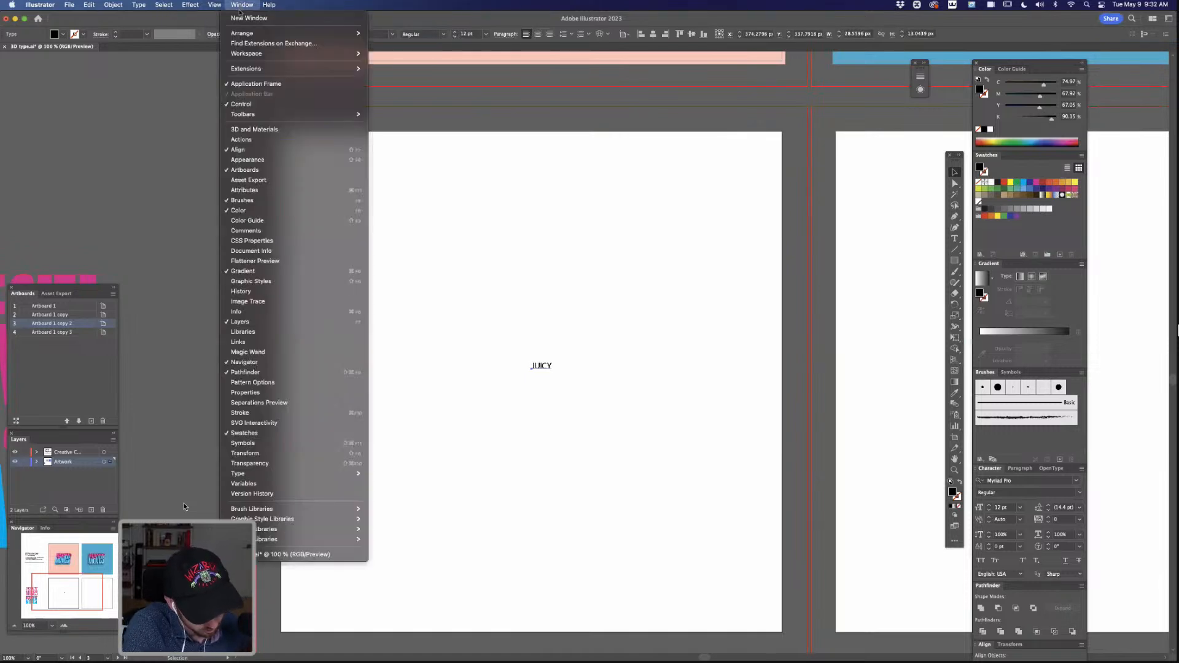
mouse_move(201, 9)
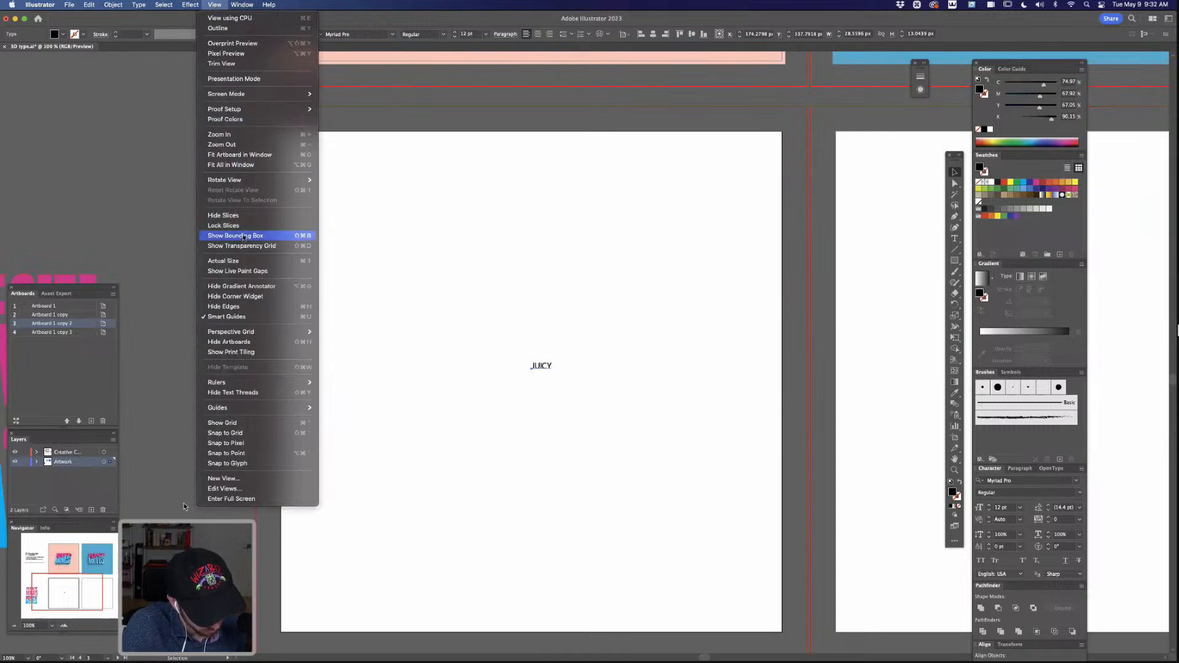
click(244, 239)
drag(560, 364, 680, 263)
drag(668, 345, 612, 375)
key(super+minus)
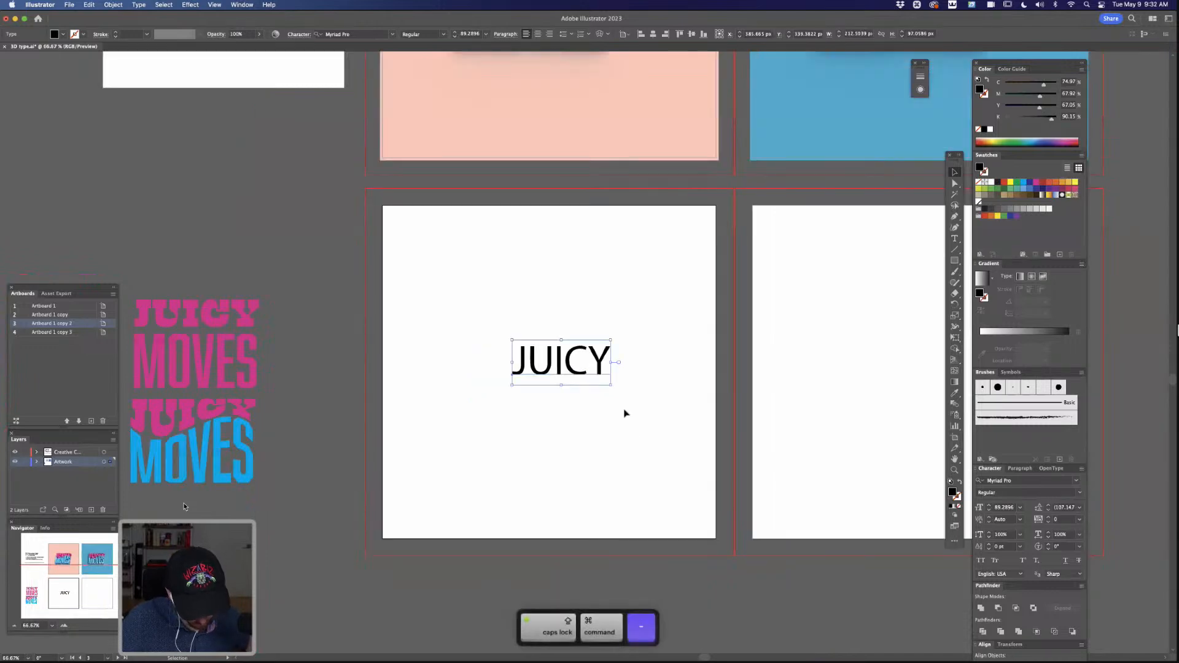
Step: Match the new JUICY text to the font and magenta fill of the sample JUICY lettering beside the artboard
key(i)
click(246, 310)
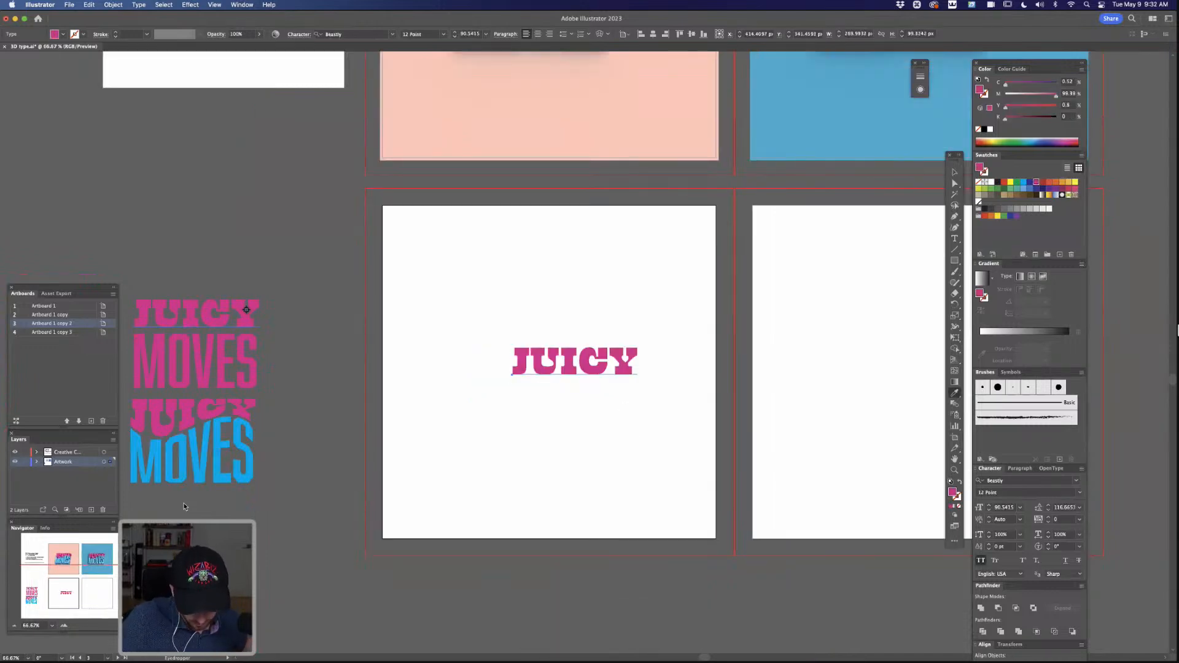
key(v)
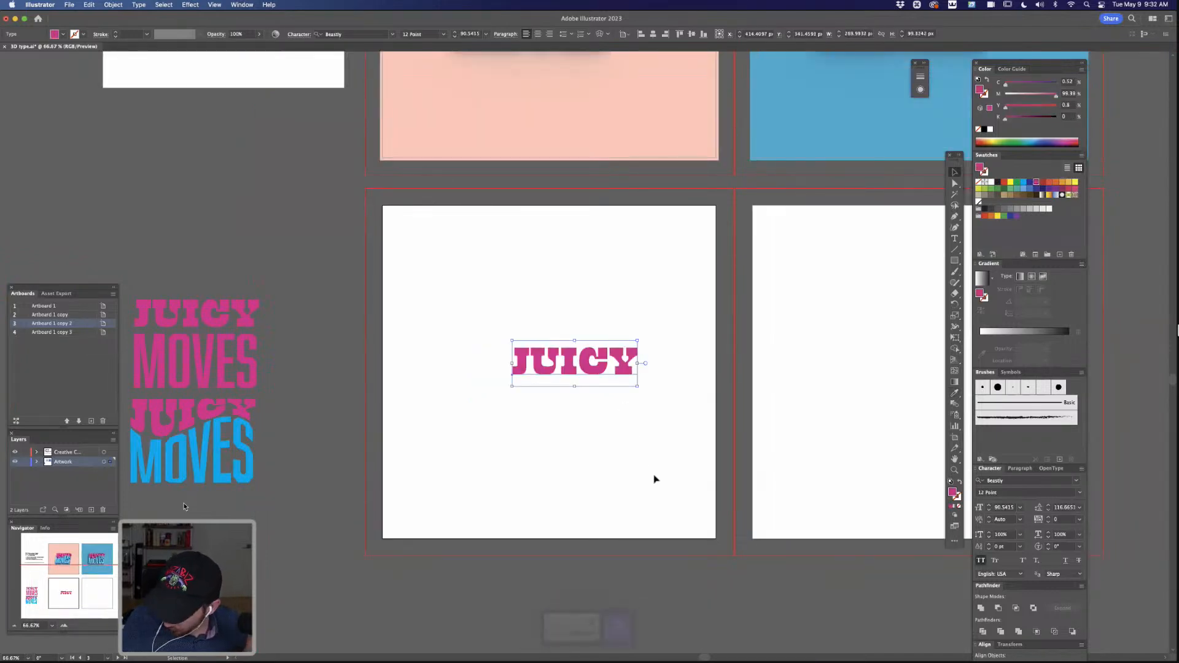
Step: Reposition JUICY higher on the artboard, duplicate it directly below and change the copy's text to MOVES
drag(626, 366, 602, 362)
key(t)
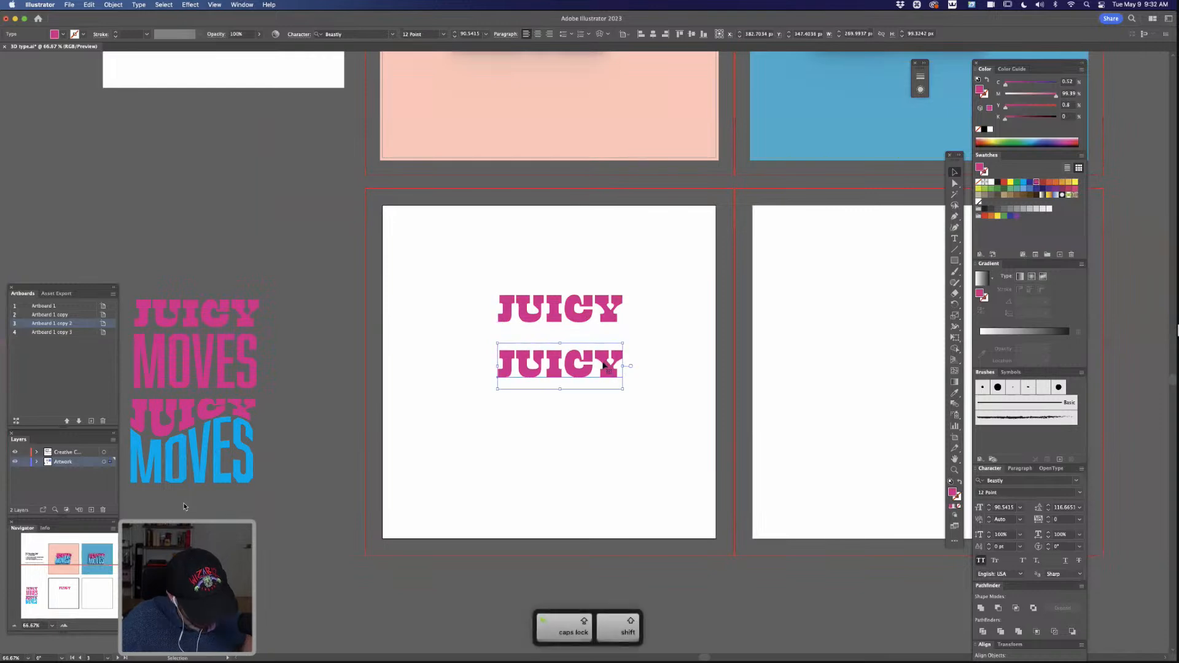
double_click(602, 361)
text(M)
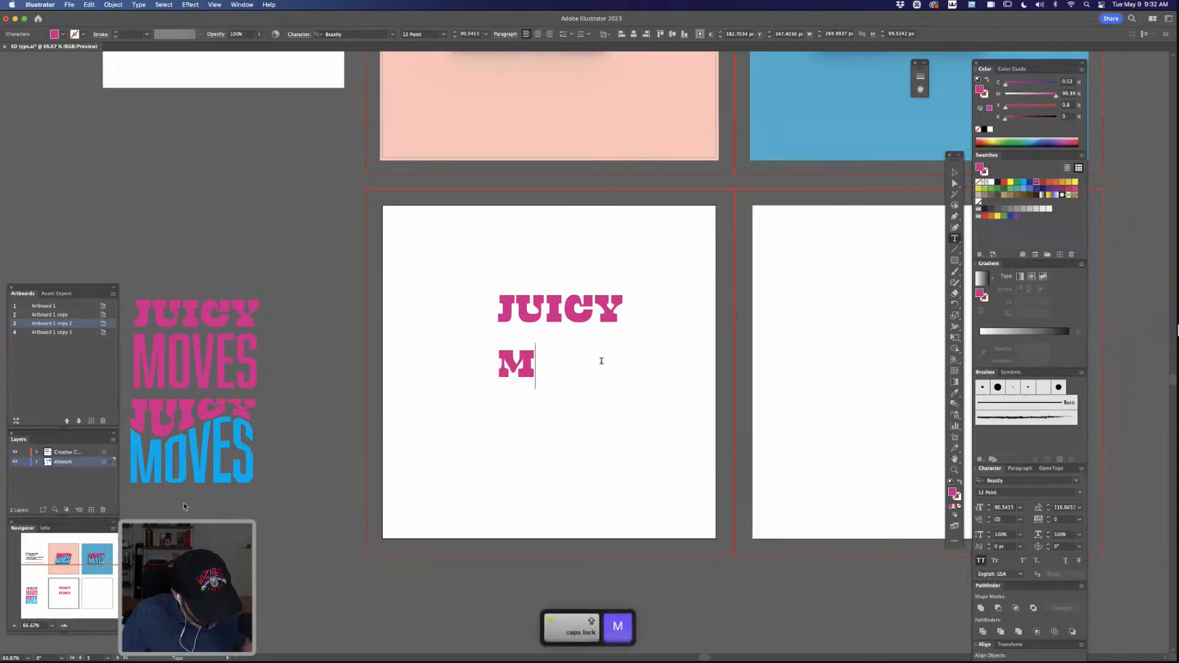
text(OVES)
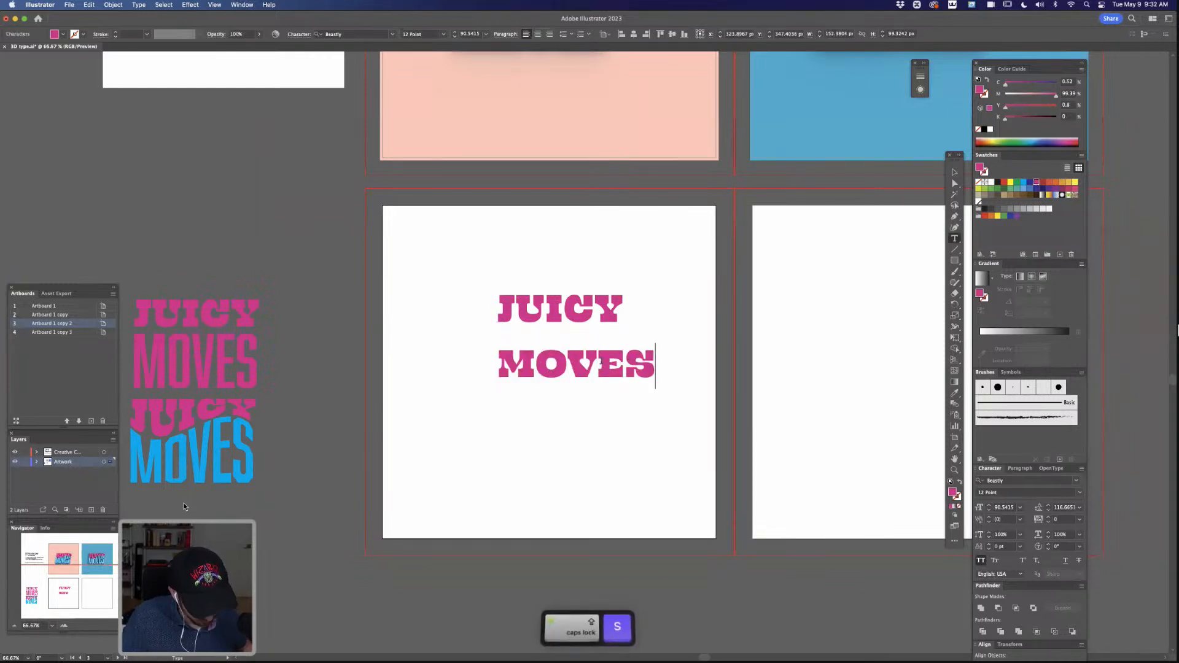
key(Escape)
Step: Match MOVES to the condensed font of the sample MOVES lettering and fit it tightly beneath JUICY
drag(640, 371, 639, 347)
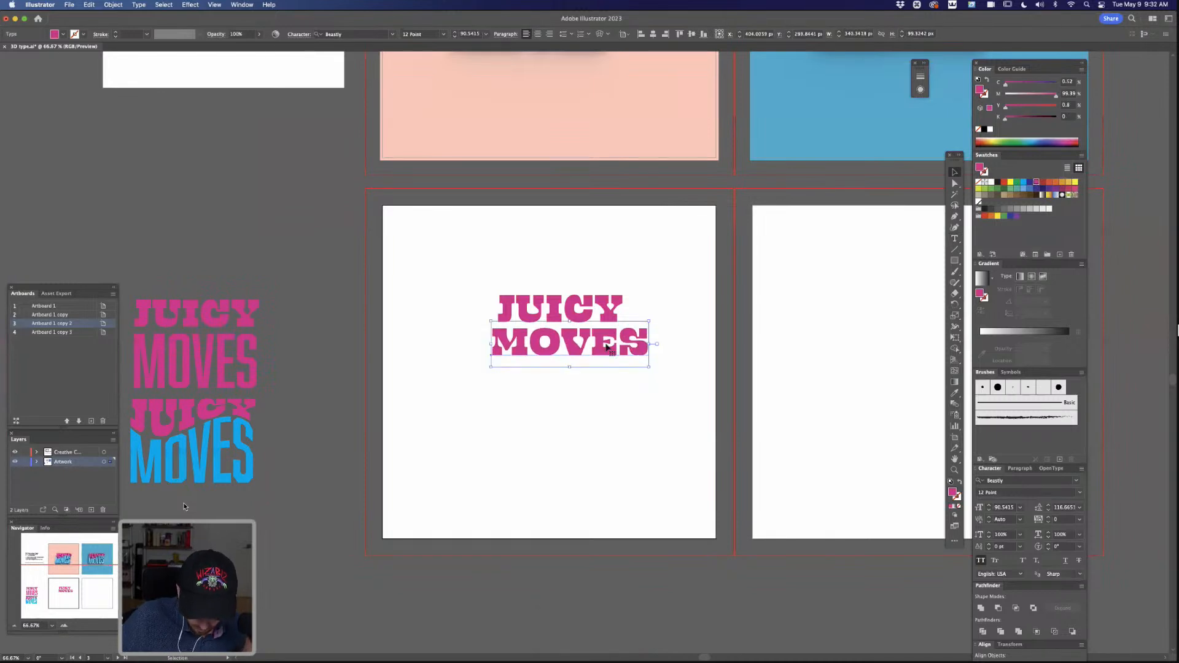
key(i)
click(222, 363)
key(a)
drag(597, 342, 655, 358)
key(super+equal)
key(super+equal)
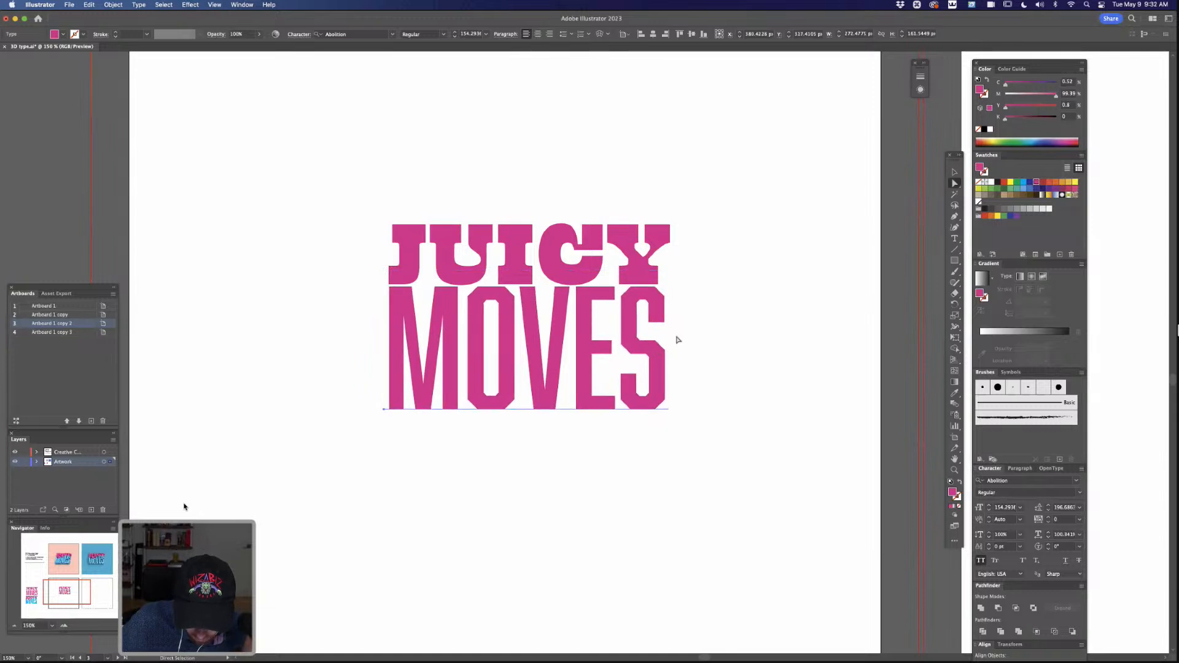
super+click(706, 273)
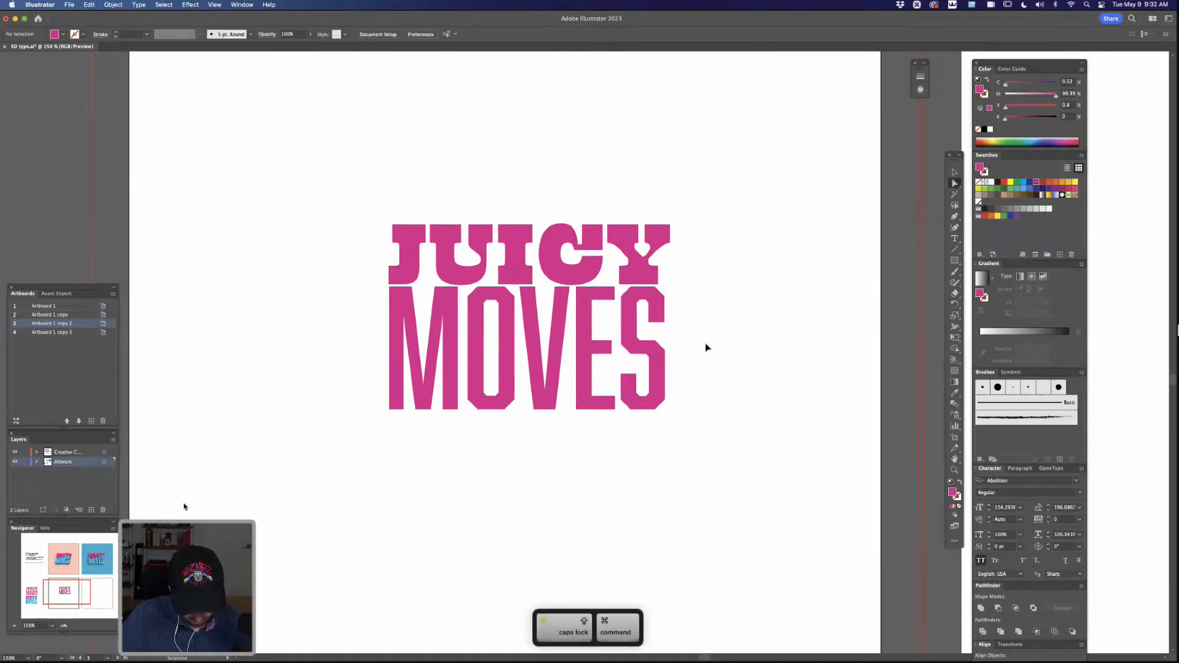
drag(703, 345, 666, 342)
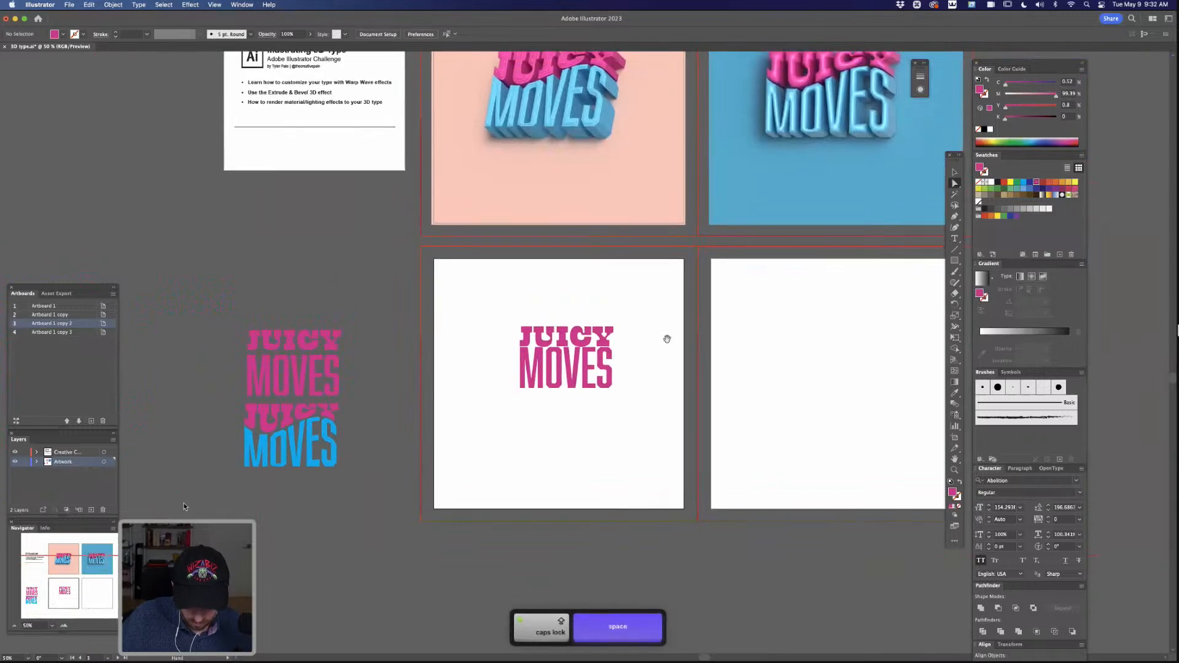
Step: Fill JUICY with yellow and MOVES with a red of M 94, Y 74
click(606, 337)
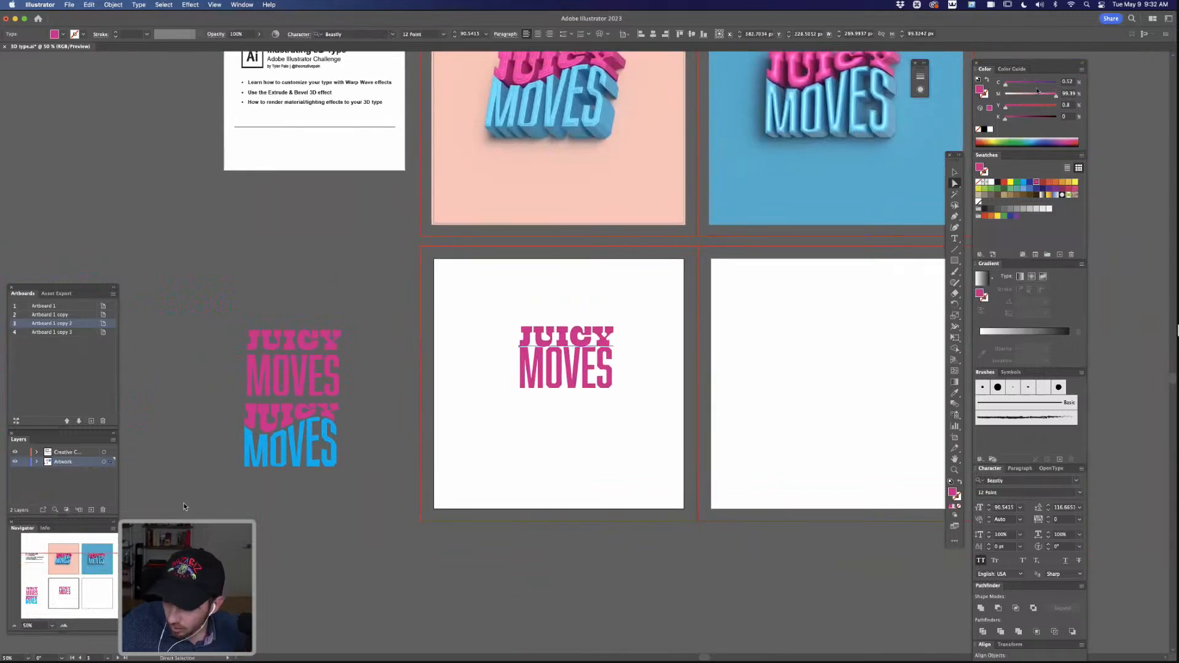
click(1010, 183)
click(612, 373)
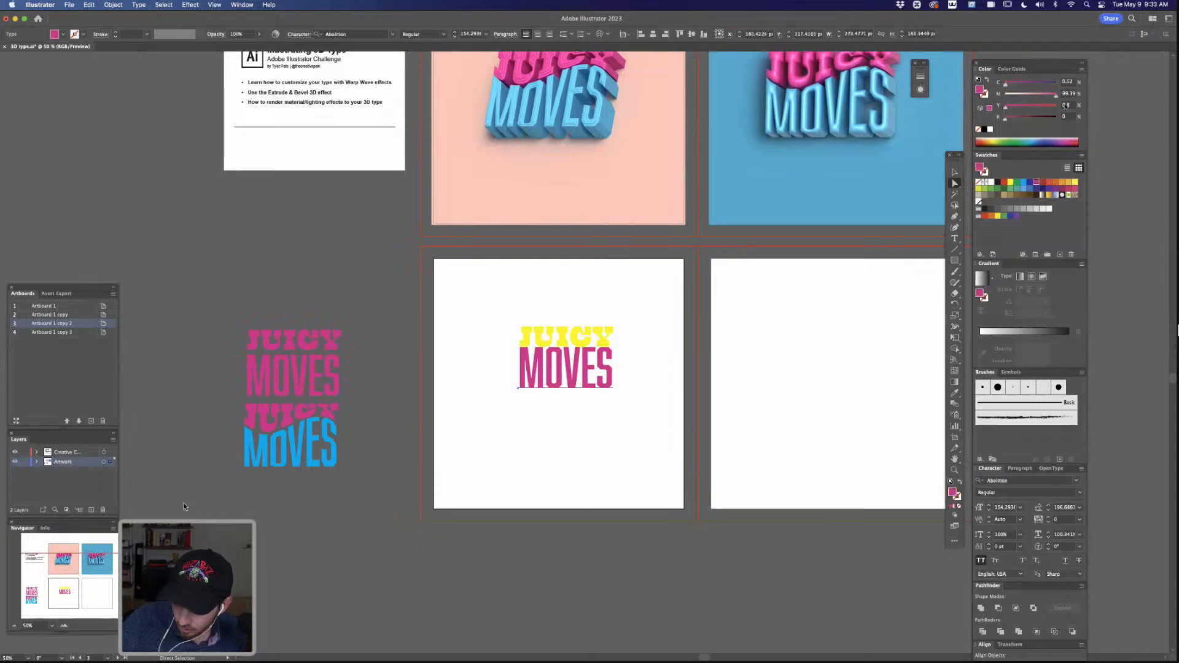
drag(1030, 108, 1037, 108)
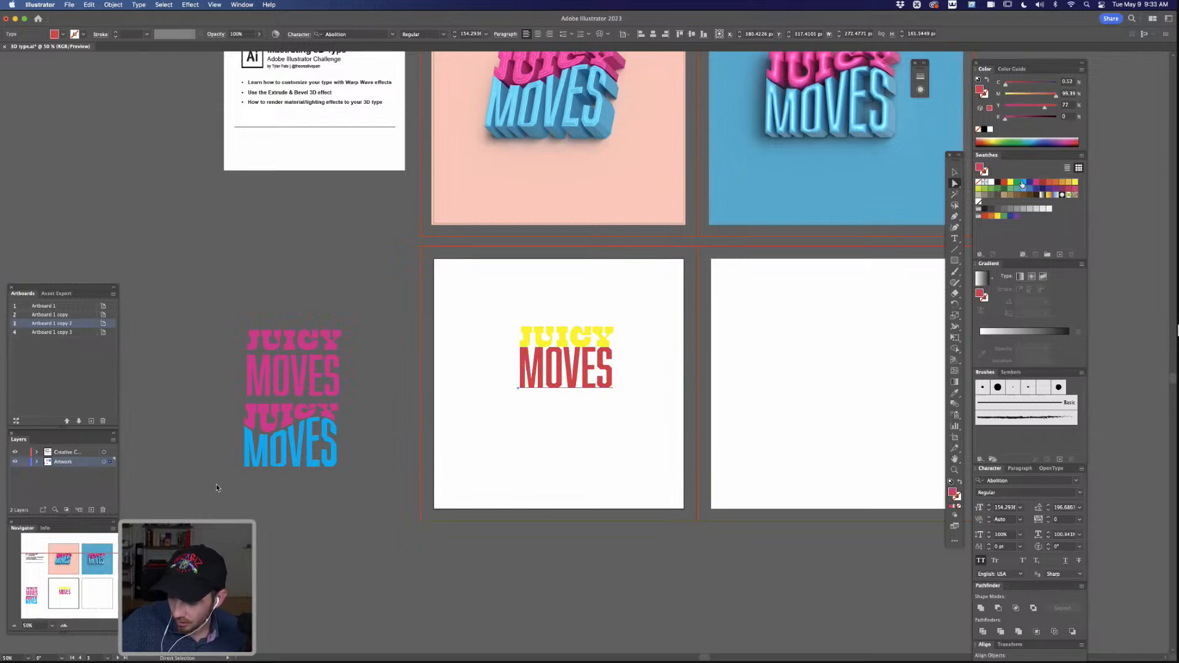
click(1050, 183)
drag(1049, 107, 1035, 108)
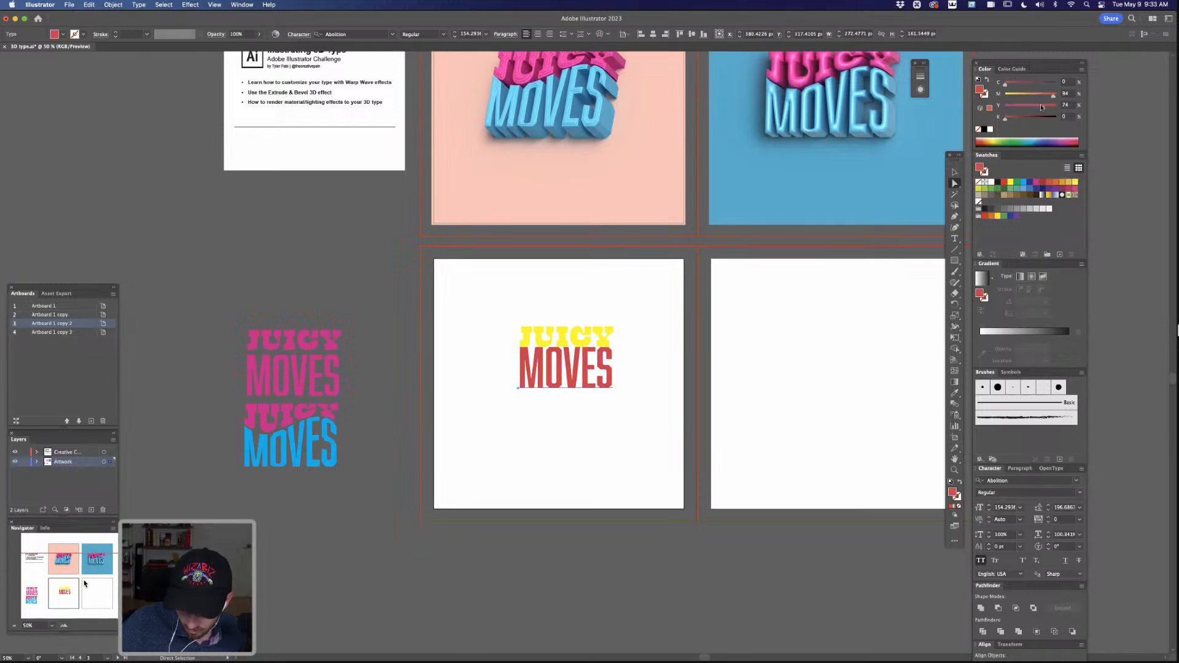
click(645, 364)
Step: Draw a 792 px square background out to the artboard's bleed, behind both words, with the peach fill sampled from the artboard above
key(m)
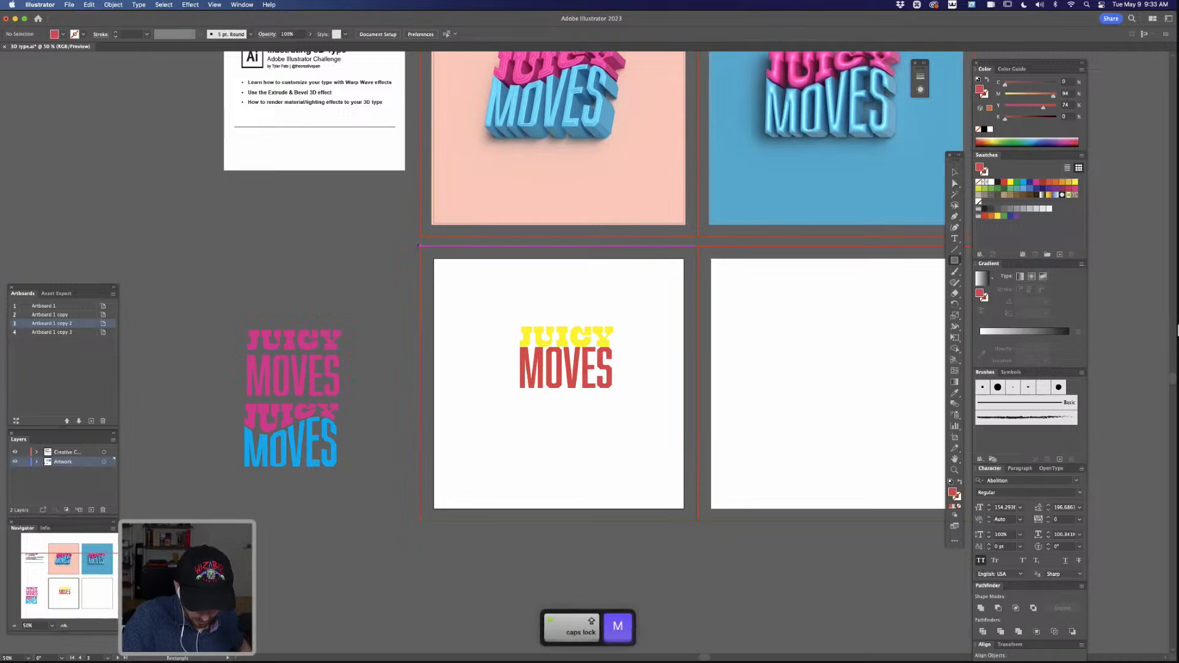
drag(420, 246, 697, 521)
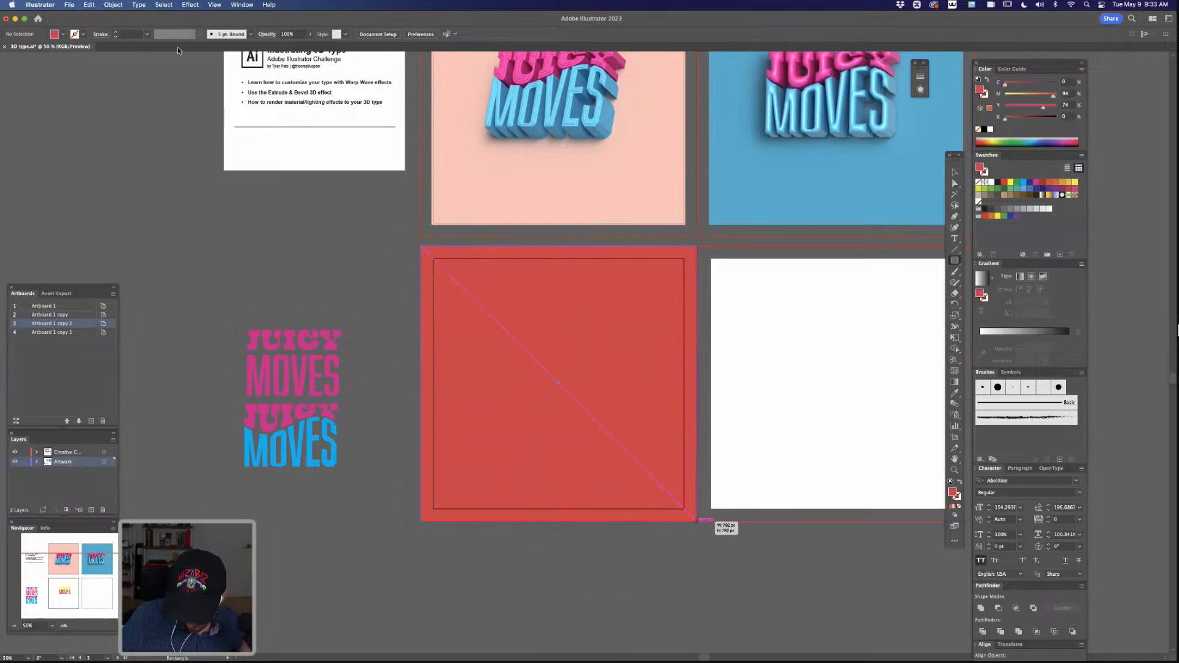
key(super+bracketleft)
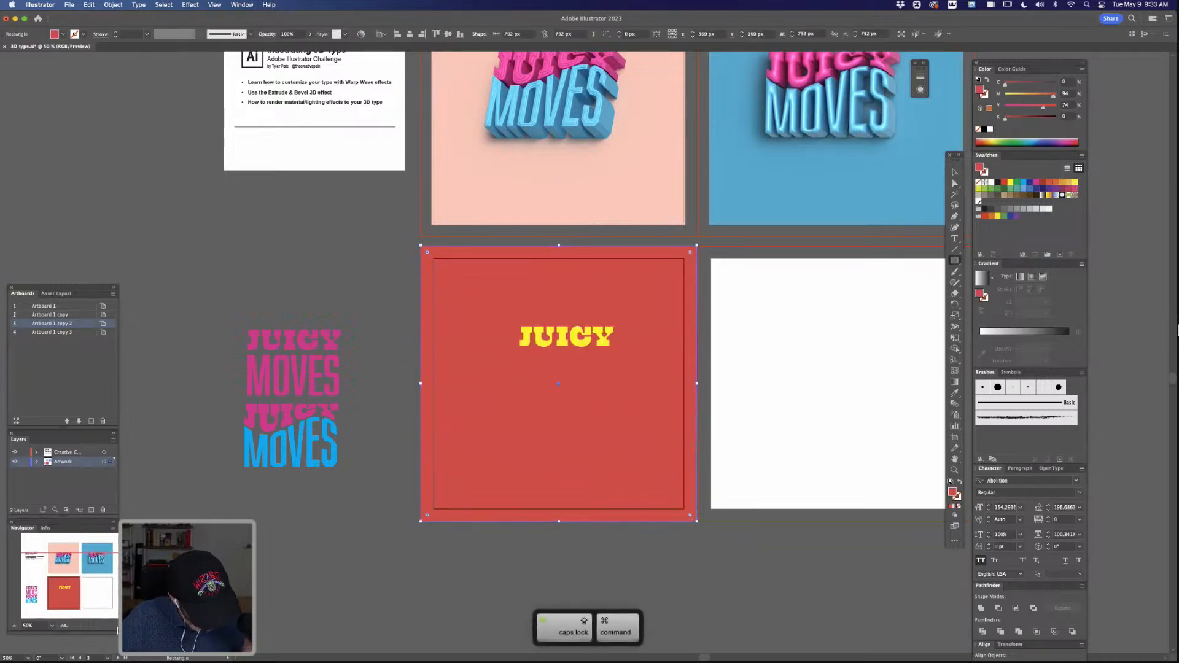
key(i)
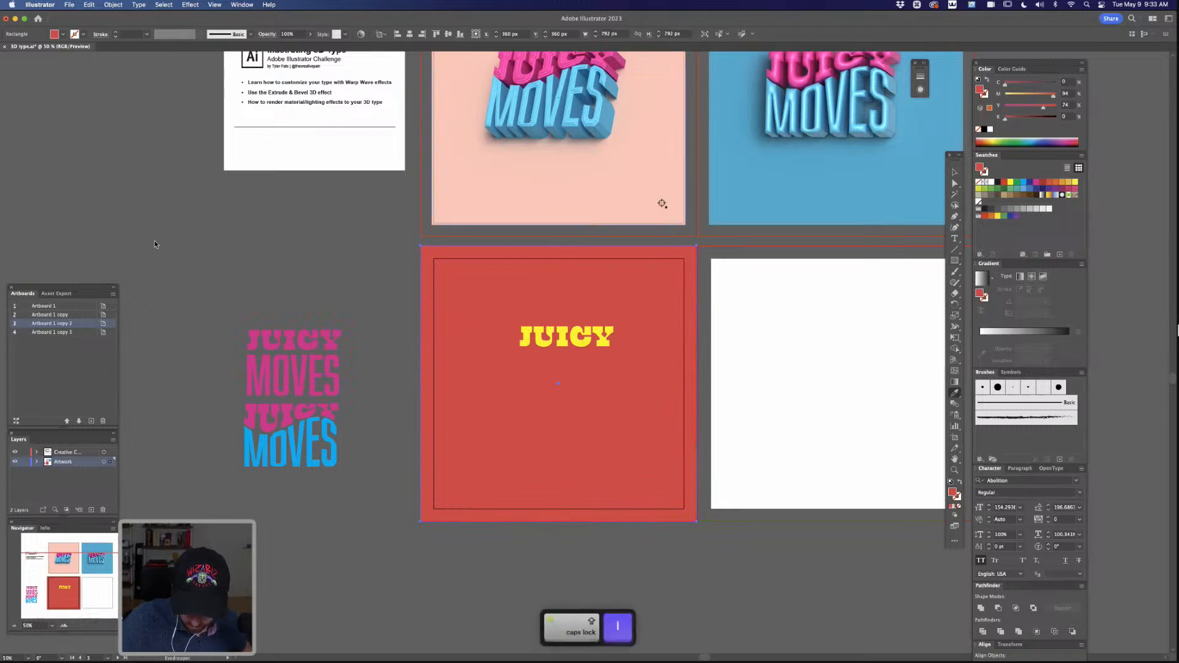
click(662, 202)
key(v)
click(731, 360)
key(super+equal)
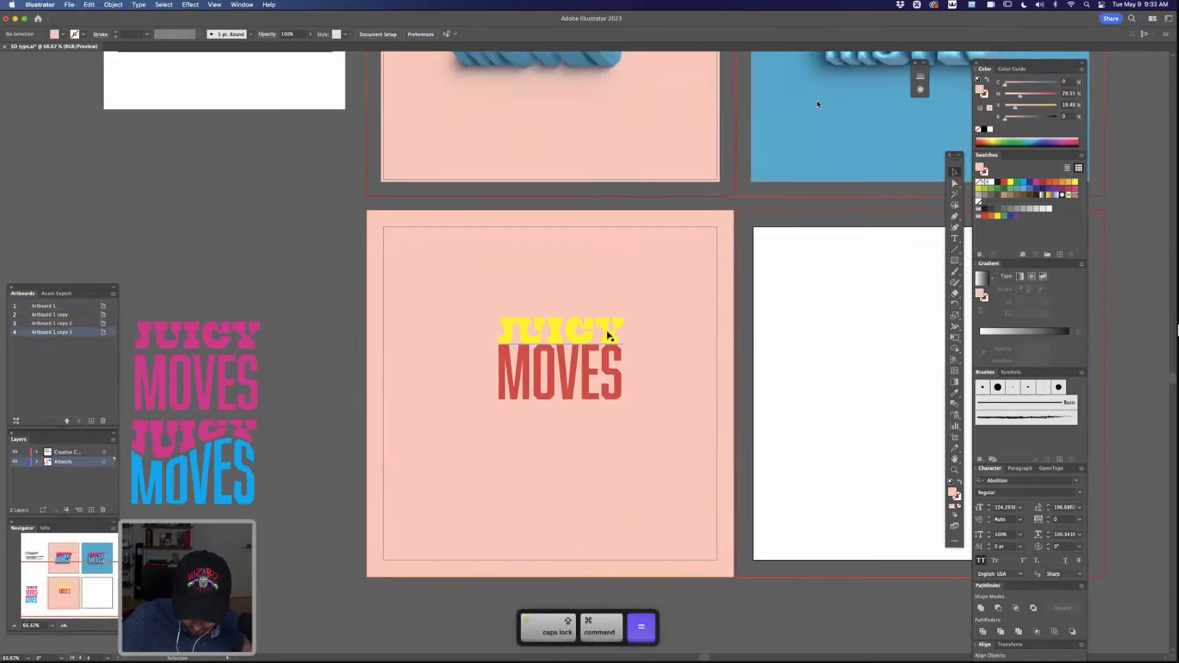
Step: Recolour the word JUICY to purple by adjusting its CMYK fill values
click(610, 336)
mouse_move(1015, 96)
mouse_down()
mouse_move(1032, 109)
mouse_move(998, 113)
mouse_move(1032, 113)
mouse_move(1021, 96)
mouse_move(1041, 108)
mouse_move(1017, 84)
mouse_up()
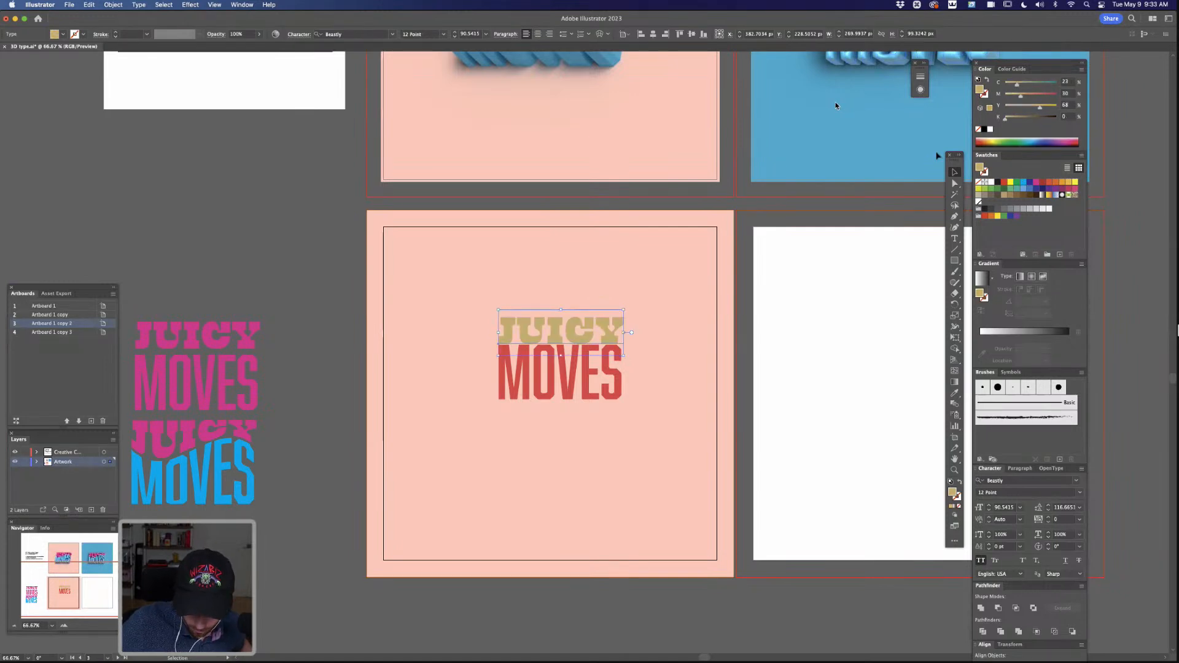
drag(1042, 95, 1013, 109)
Step: Recolour the word MOVES to a pale yellow with C 0, M 0, Y 31, K 0
click(621, 387)
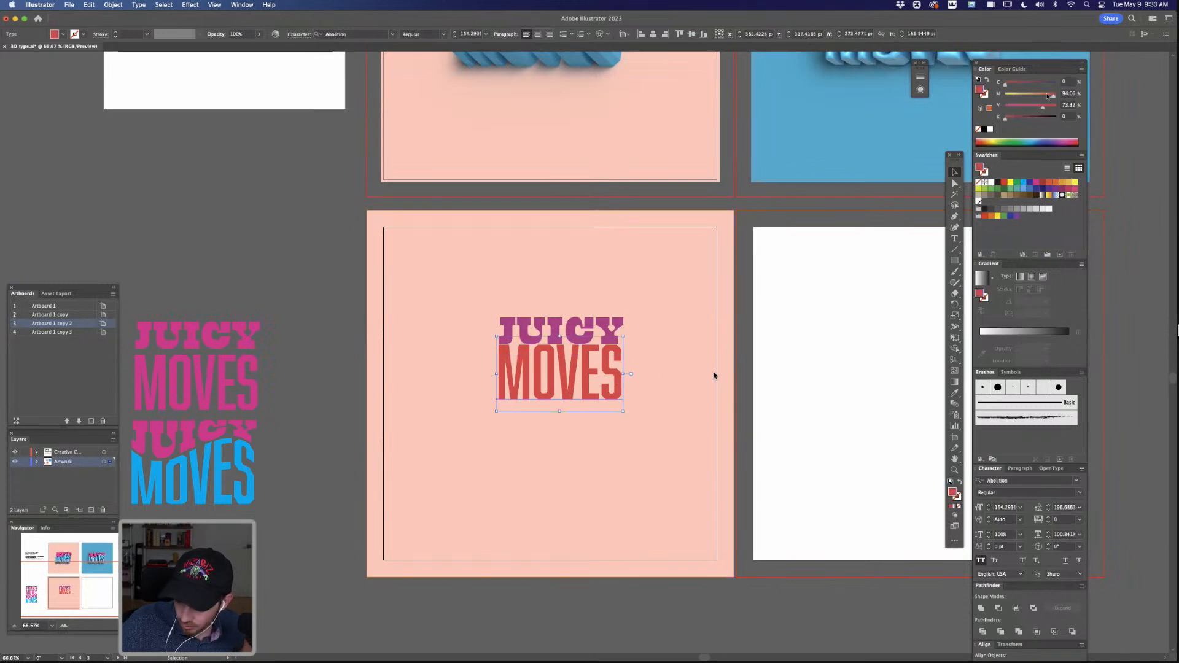
drag(1042, 96, 1040, 96)
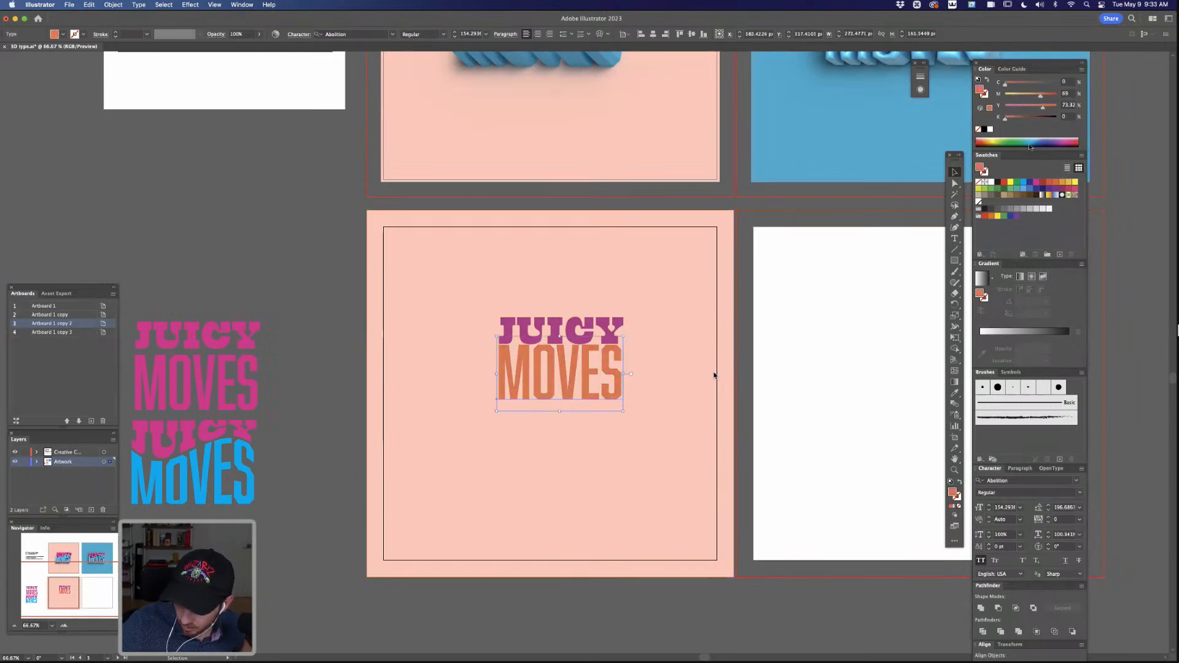
click(1010, 182)
drag(1011, 85, 1019, 109)
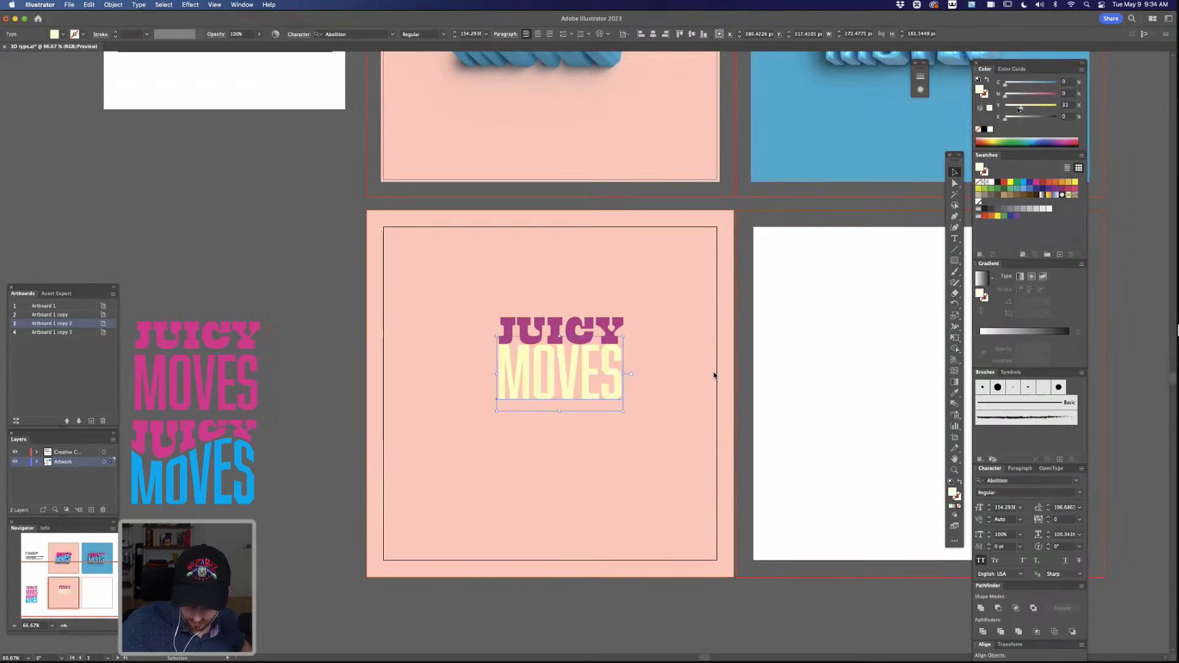
key(v)
click(746, 371)
Step: Shift MOVES slightly down from JUICY and move both words together lower toward the artboard's centre
drag(609, 372, 609, 375)
shift+click(616, 332)
drag(616, 332, 618, 343)
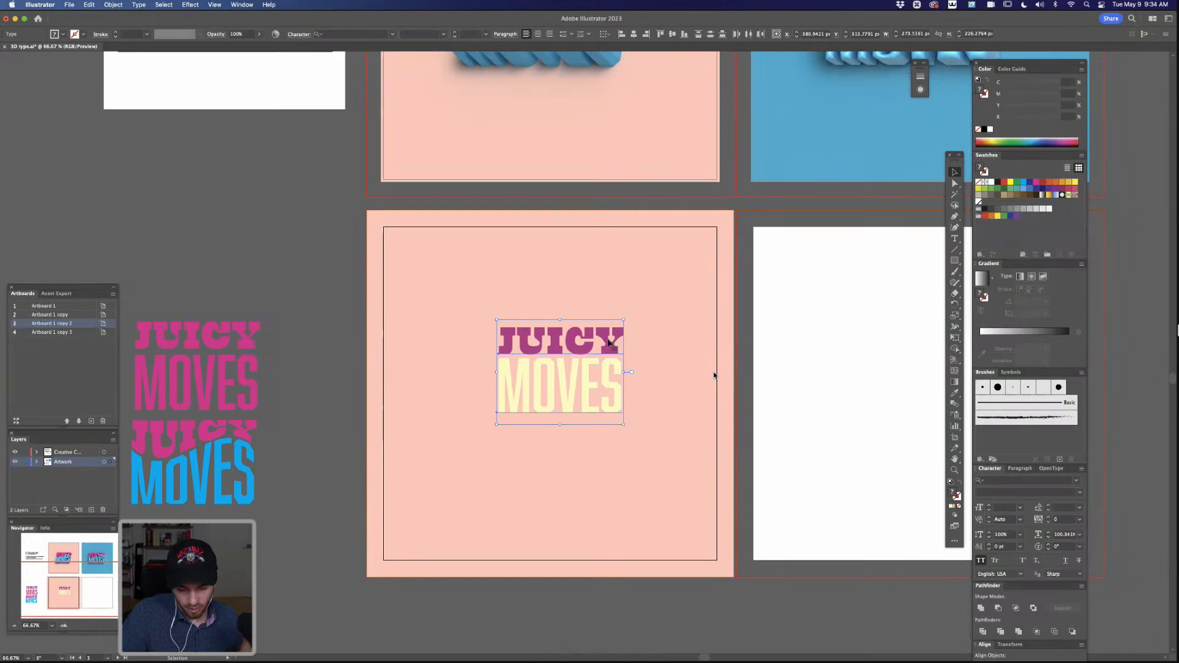
Step: Nudge JUICY and MOVES slightly down together and convert both words from live text to outlines
drag(610, 346, 607, 352)
key(super+equal)
key(super+equal)
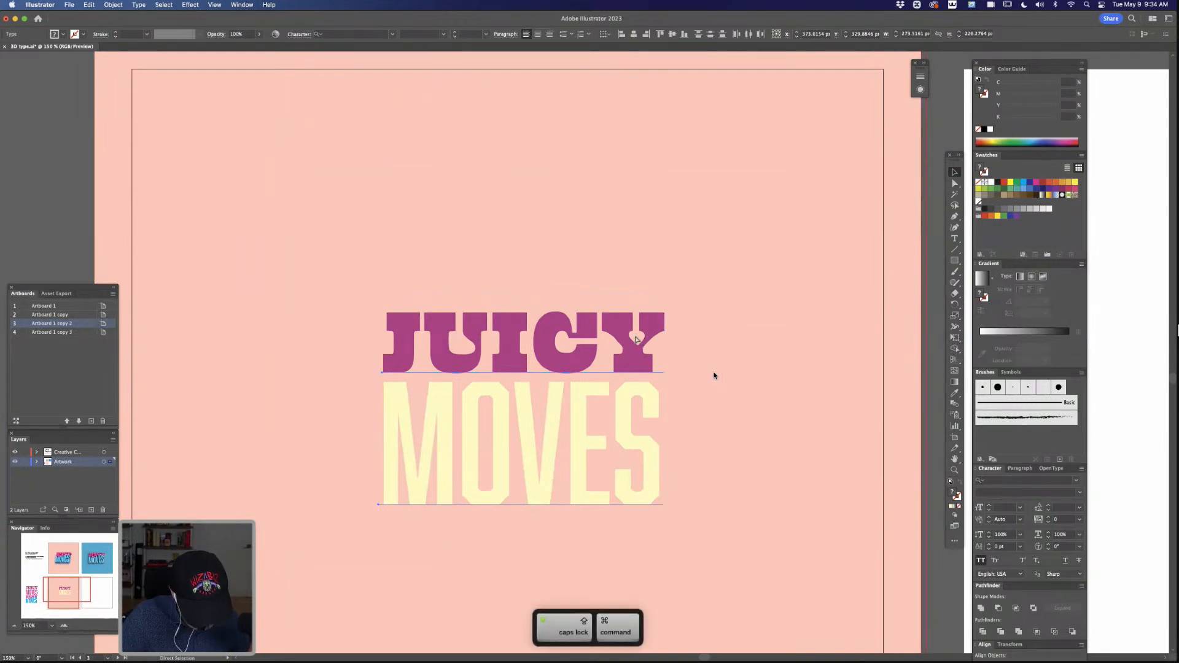
key(super+shift+o)
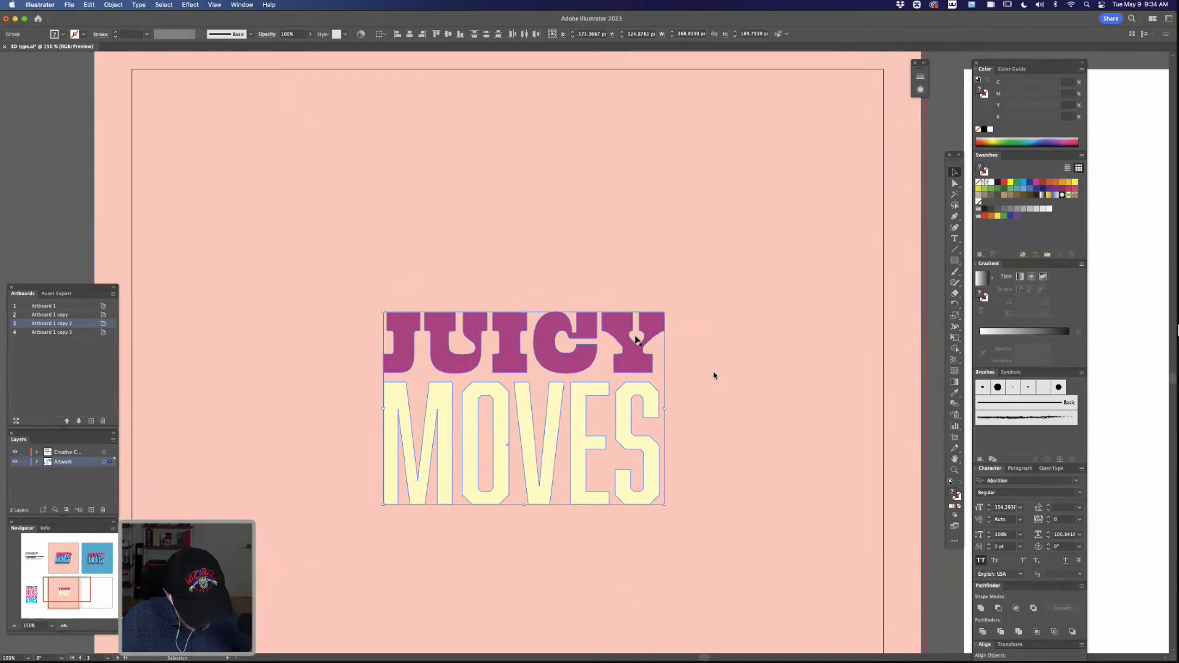
click(933, 309)
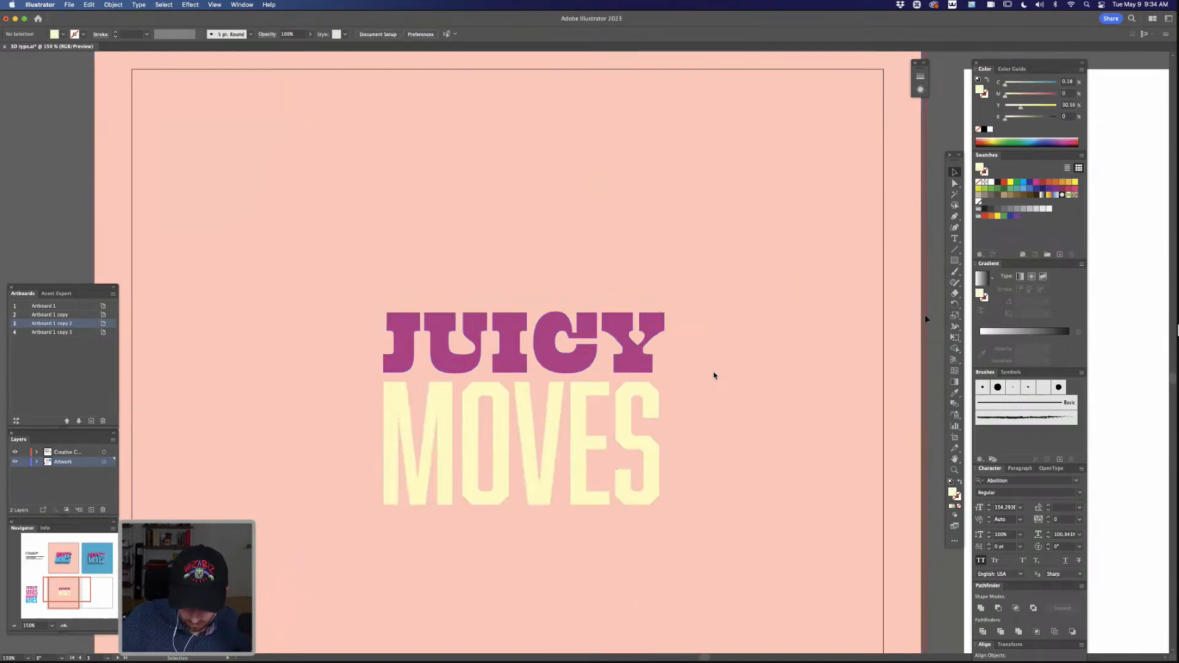
Step: Move the outlined word JUICY slightly down toward MOVES and group the two words
drag(632, 364, 634, 363)
shift+click(651, 408)
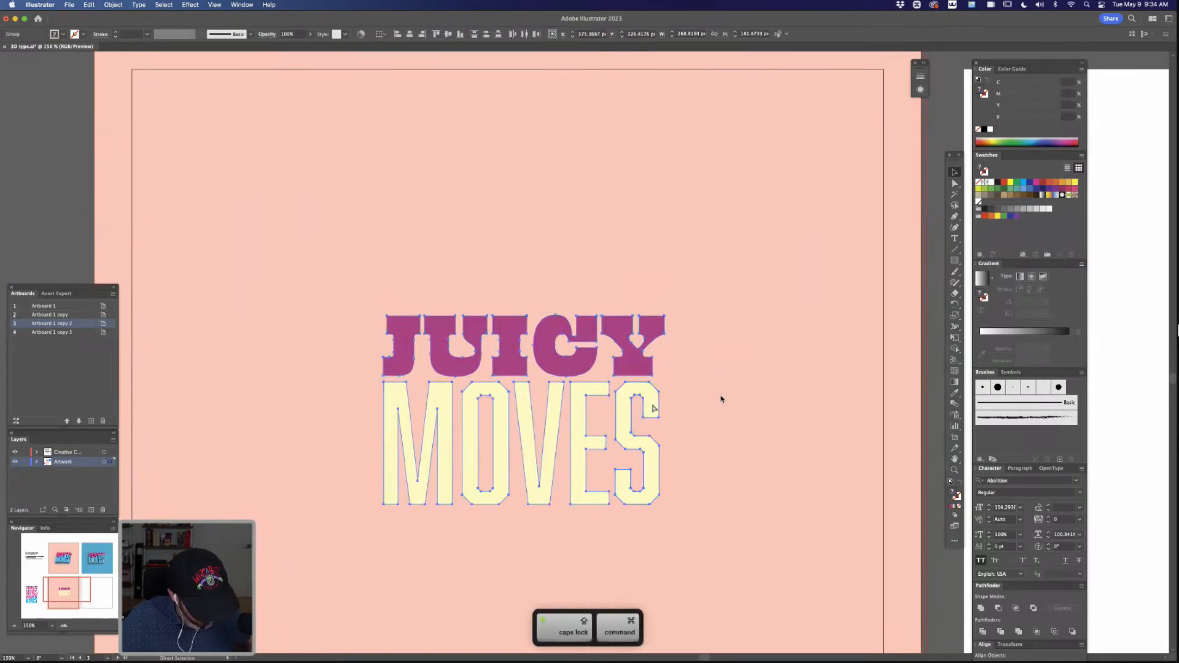
key(super+g)
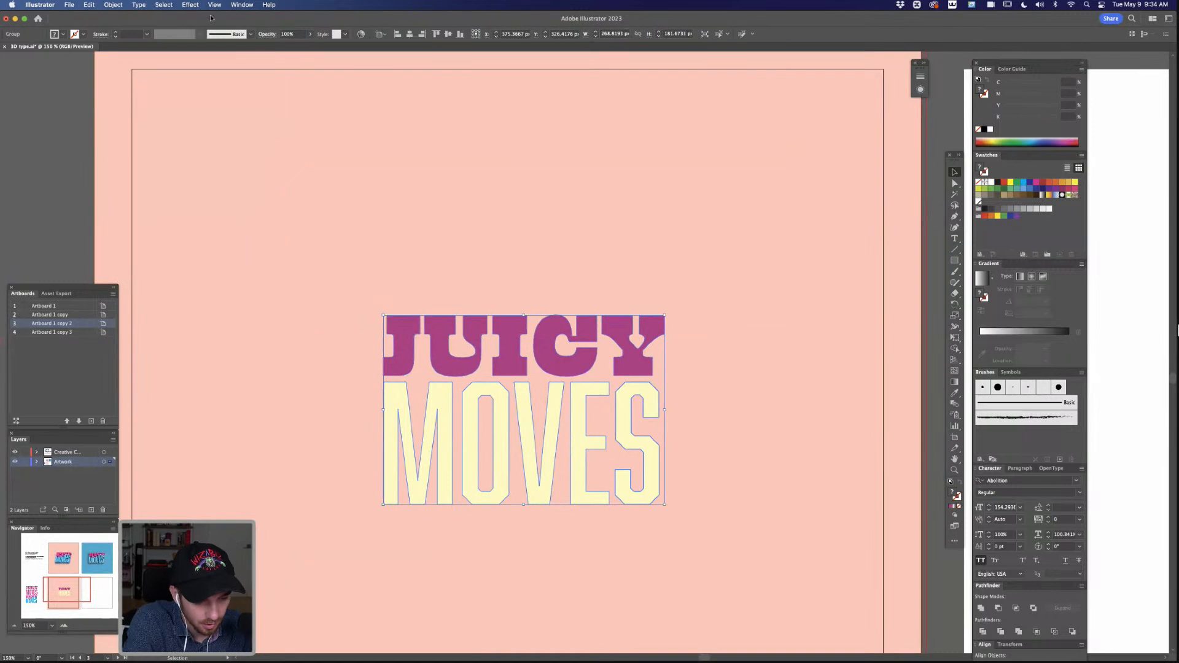
Step: Apply a horizontal Wave warp effect with a 42% bend to the grouped JUICY MOVES lettering
click(190, 5)
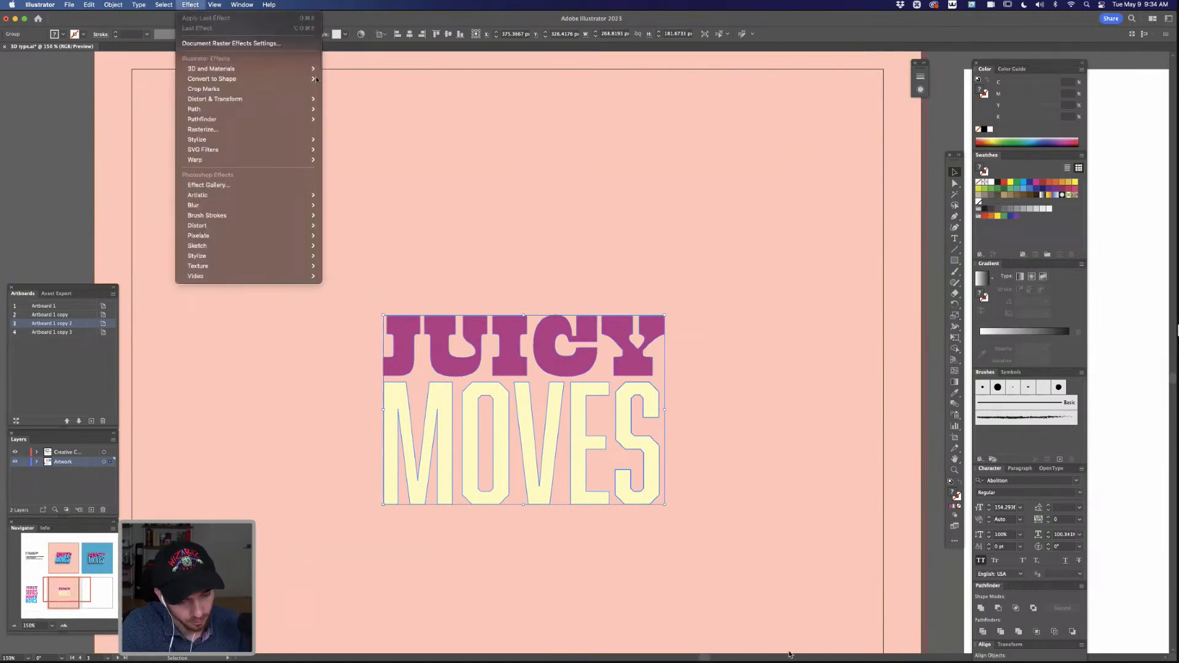
mouse_move(289, 160)
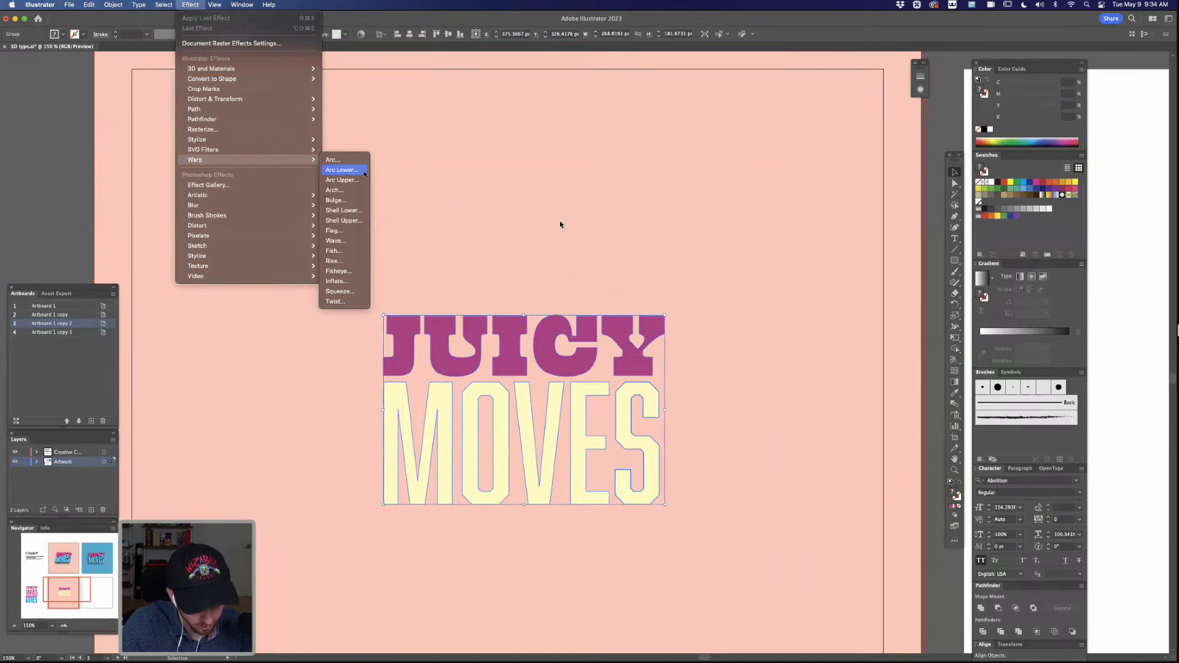
click(355, 241)
drag(694, 458, 866, 335)
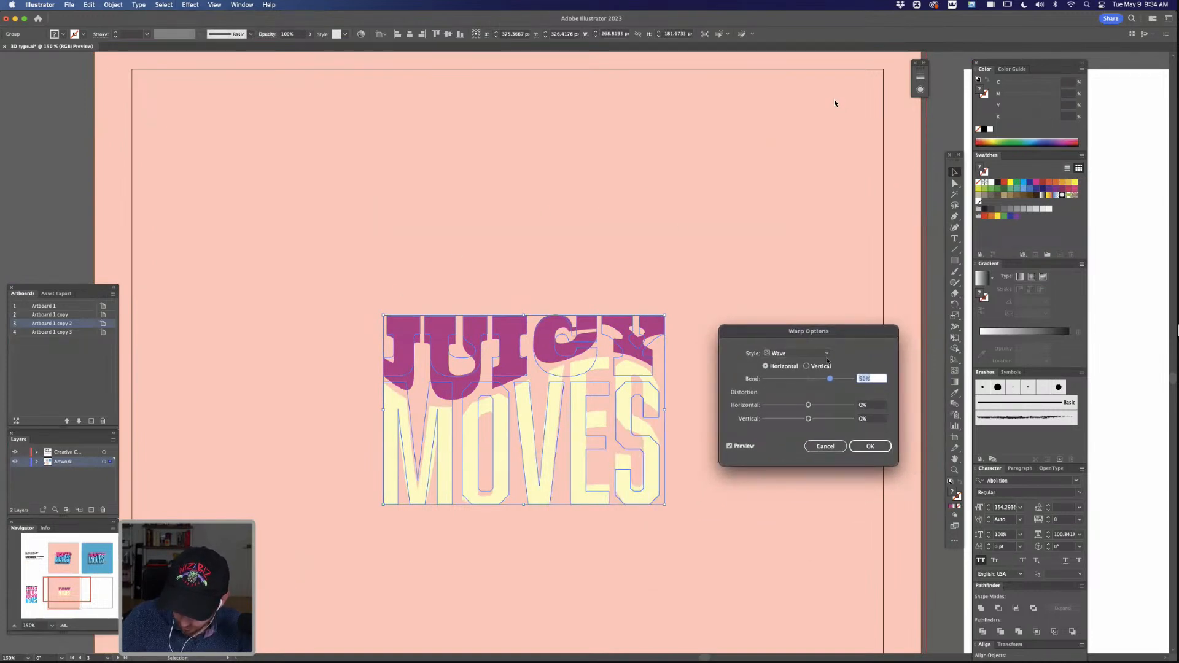
mouse_move(830, 381)
mouse_down()
mouse_move(820, 382)
mouse_move(833, 386)
mouse_up()
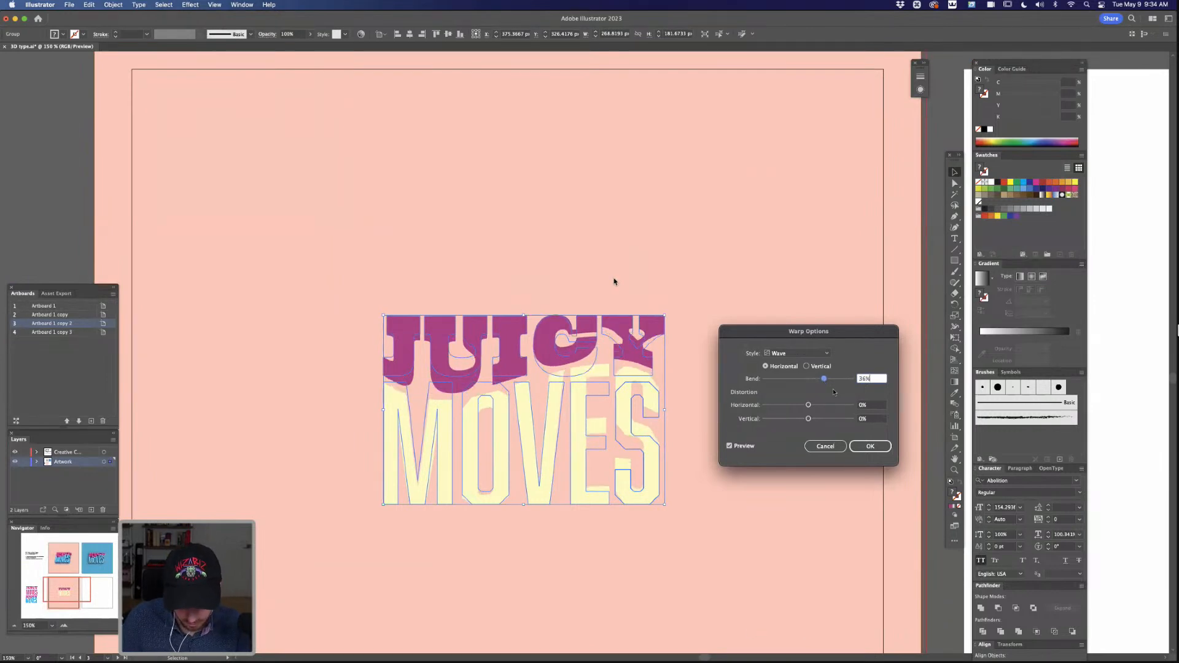
drag(826, 381, 829, 381)
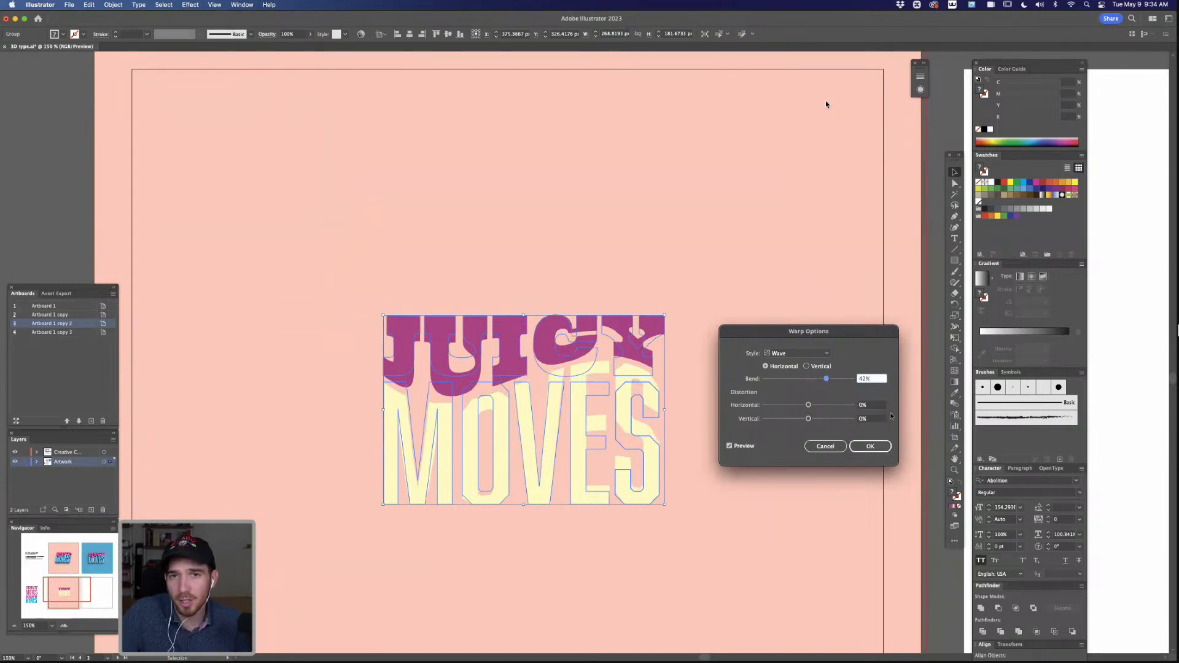
drag(873, 382, 865, 375)
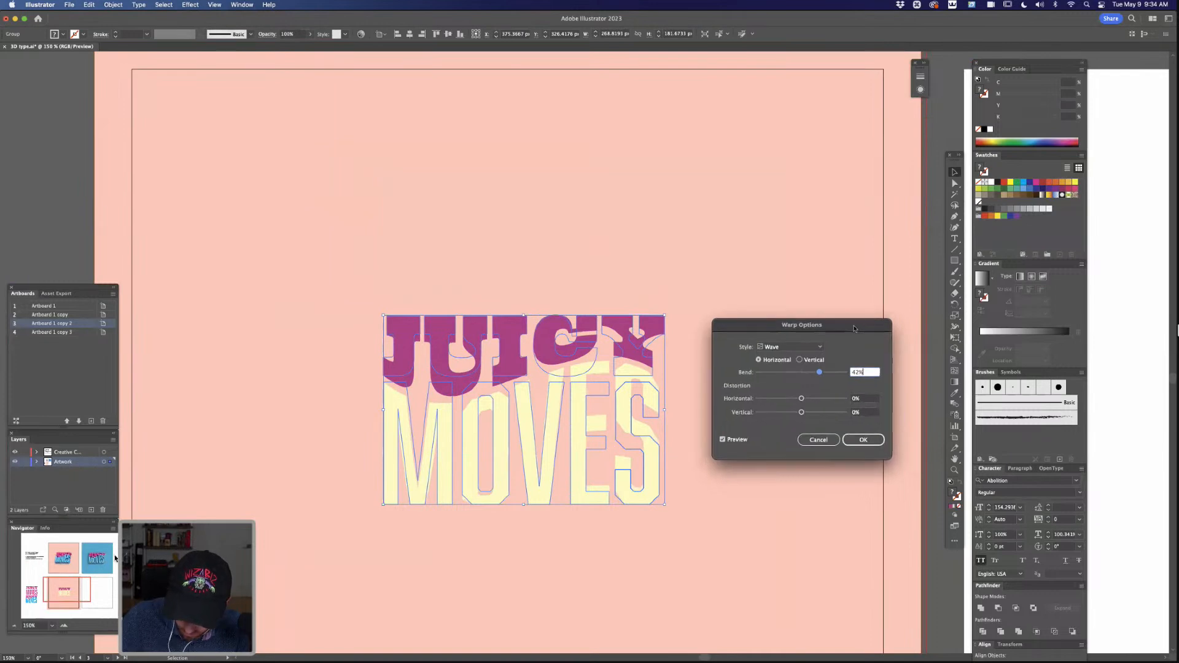
click(863, 439)
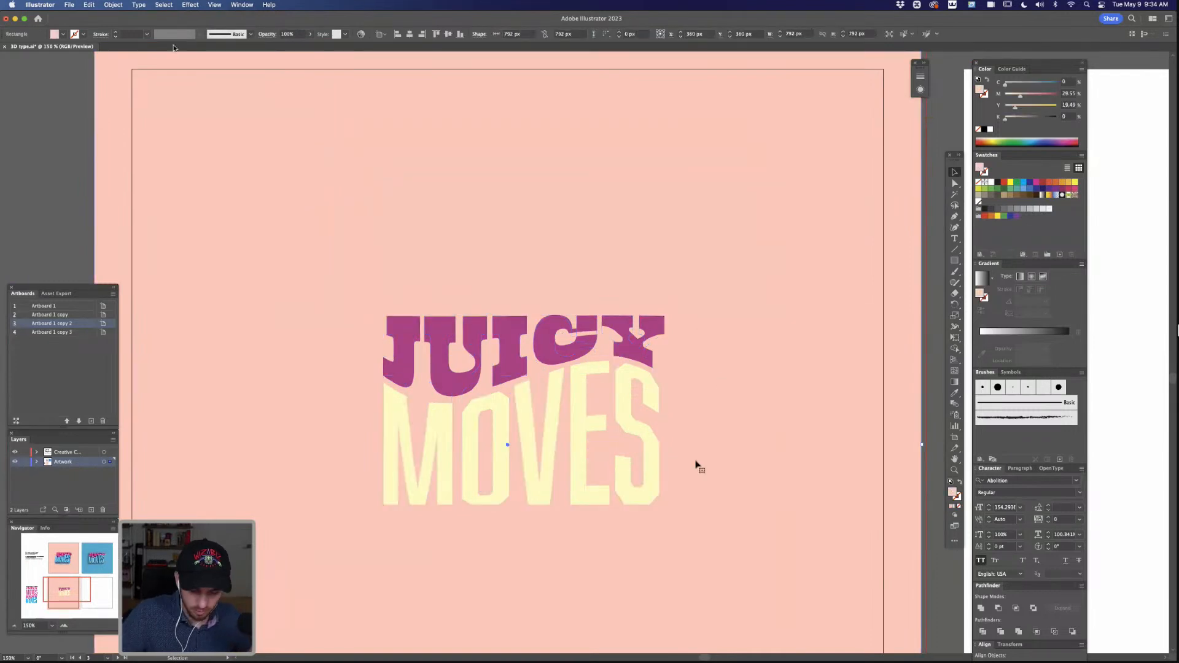
Step: Apply a 3D Extrude & Bevel effect to the warped lettering group with a depth of 43 px
key(a)
key(super+minus)
key(super+minus)
key(v)
key(super+equal)
key(super+equal)
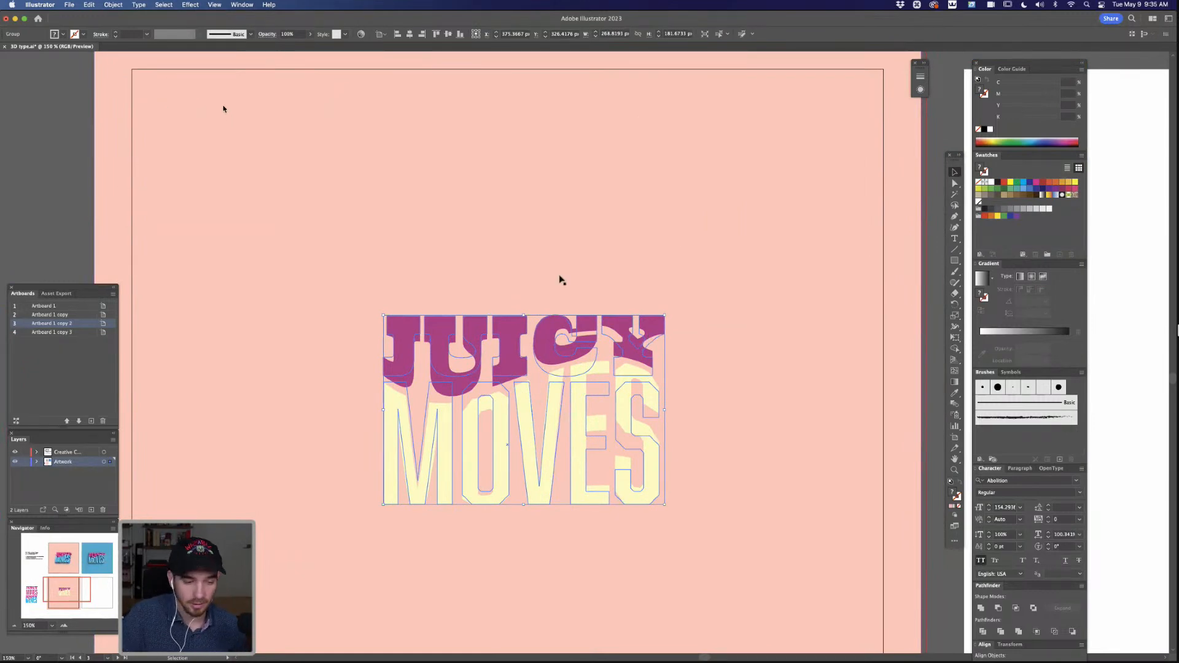
click(191, 4)
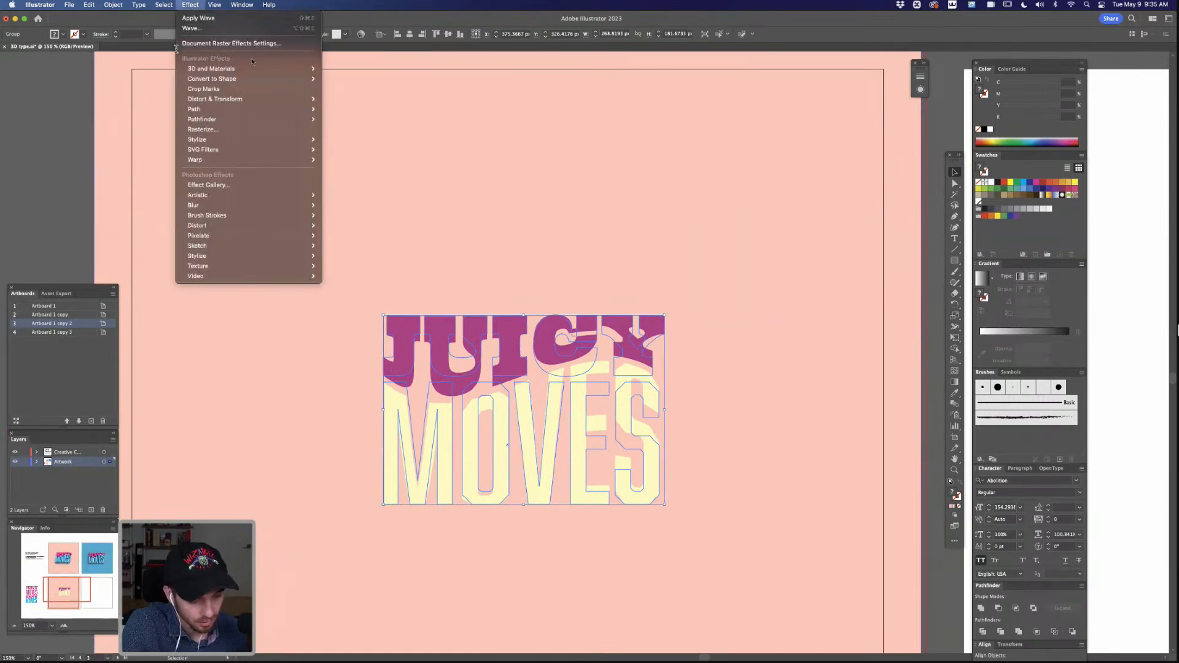
mouse_move(261, 69)
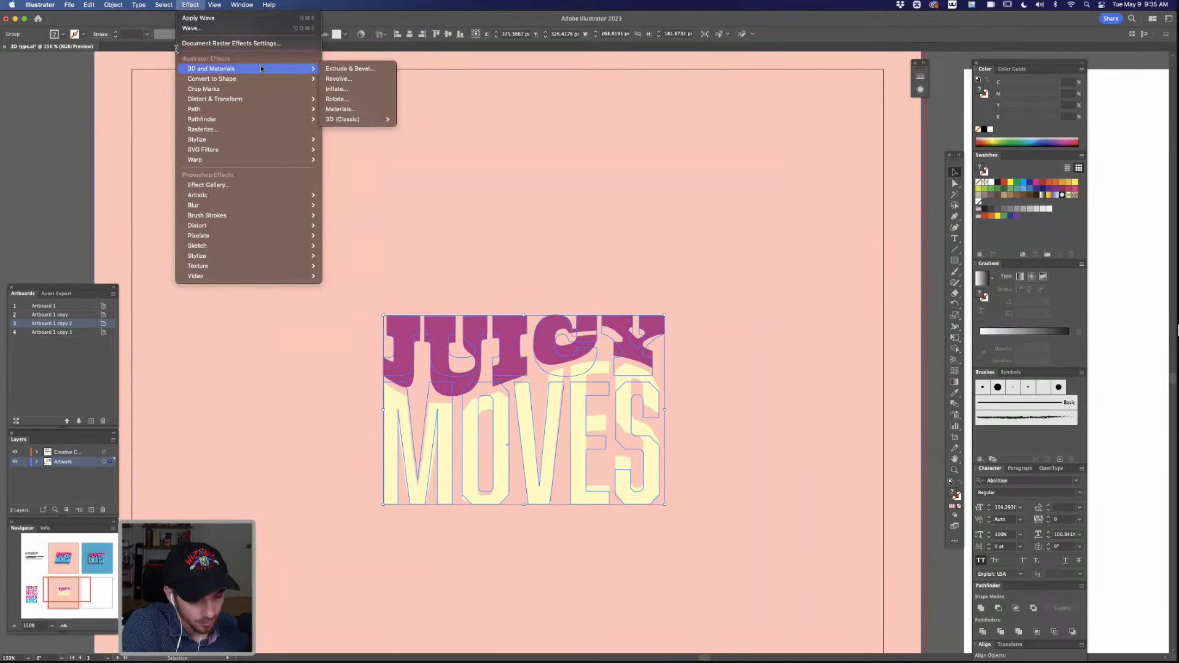
click(379, 71)
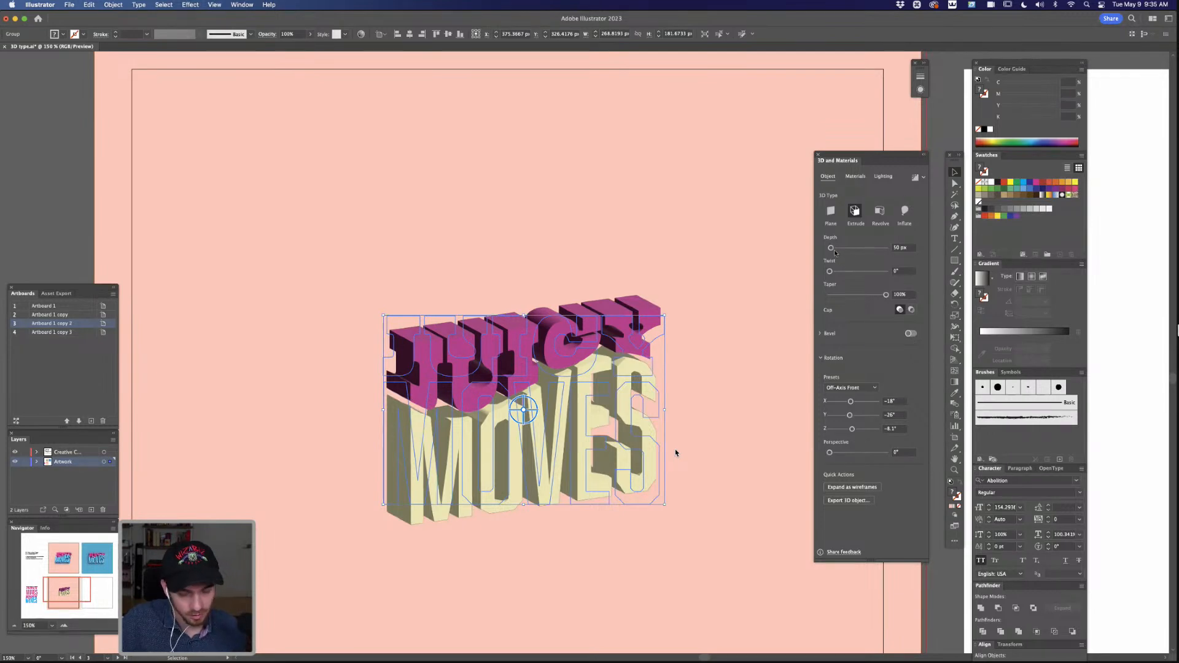
drag(833, 249, 834, 249)
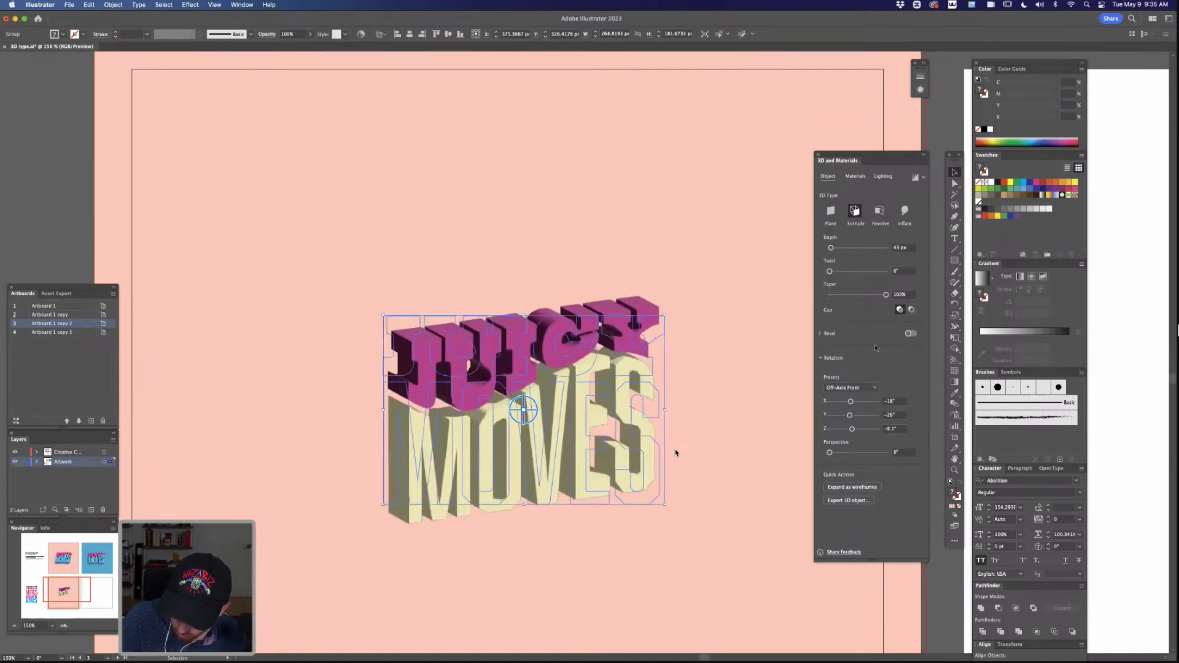
Step: Try an 18° twist and a 99% taper on the extruded lettering, and undo both changes
drag(833, 273, 839, 274)
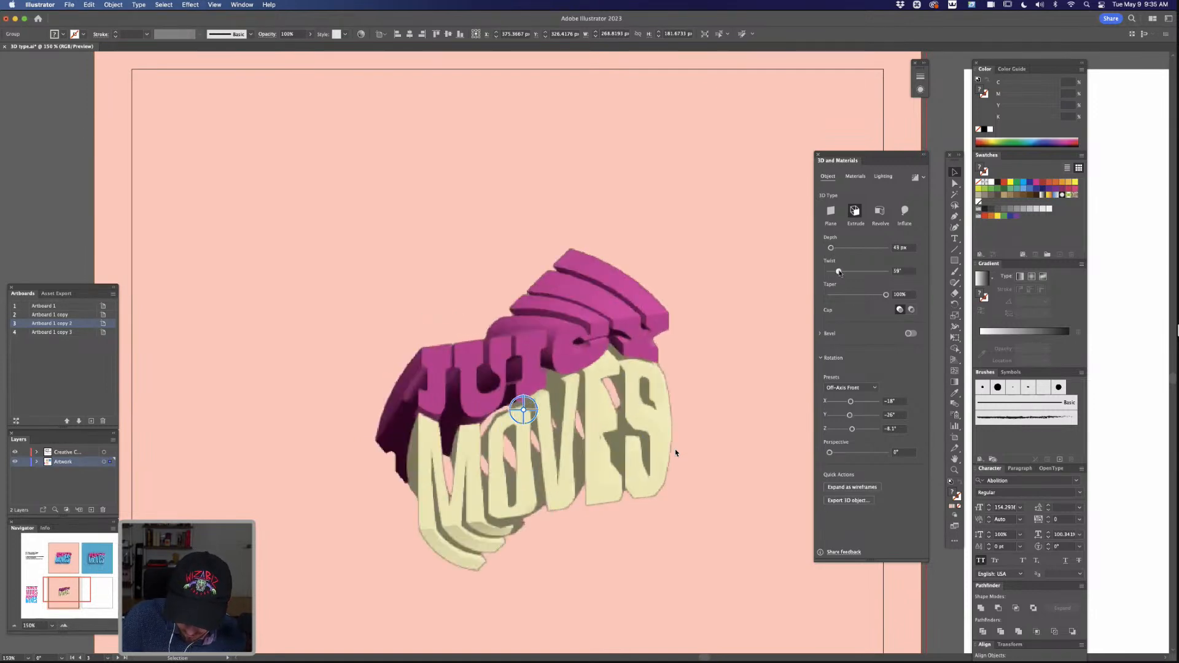
key(super+z)
key(super+z)
key(super+z)
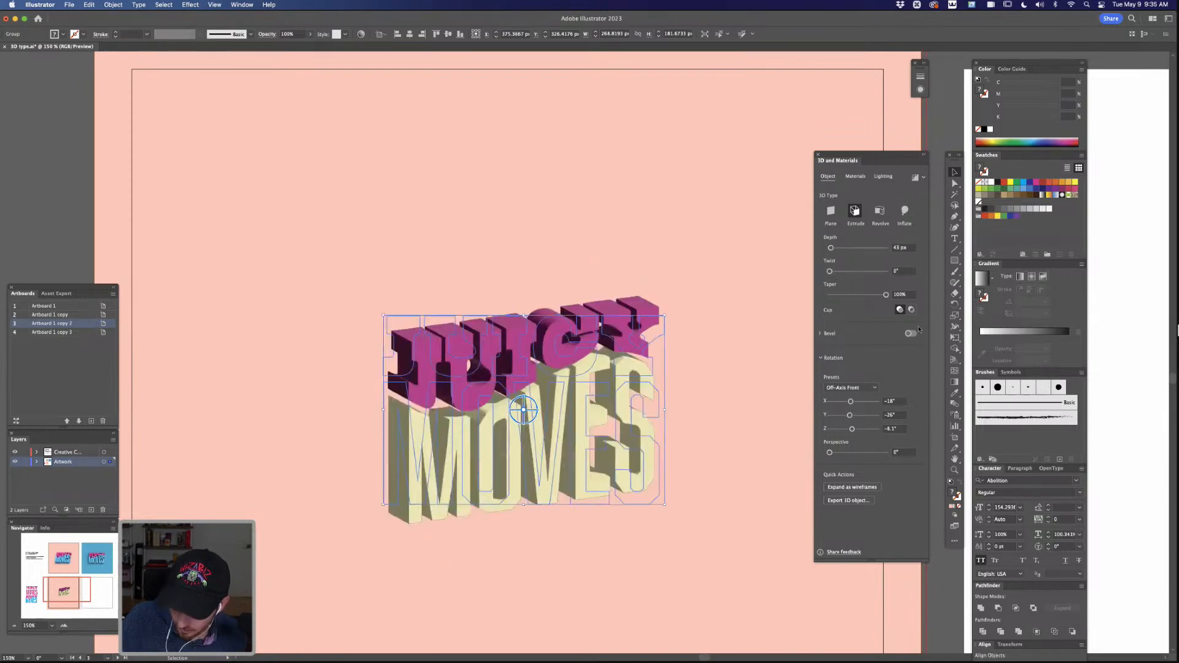
key(super+z)
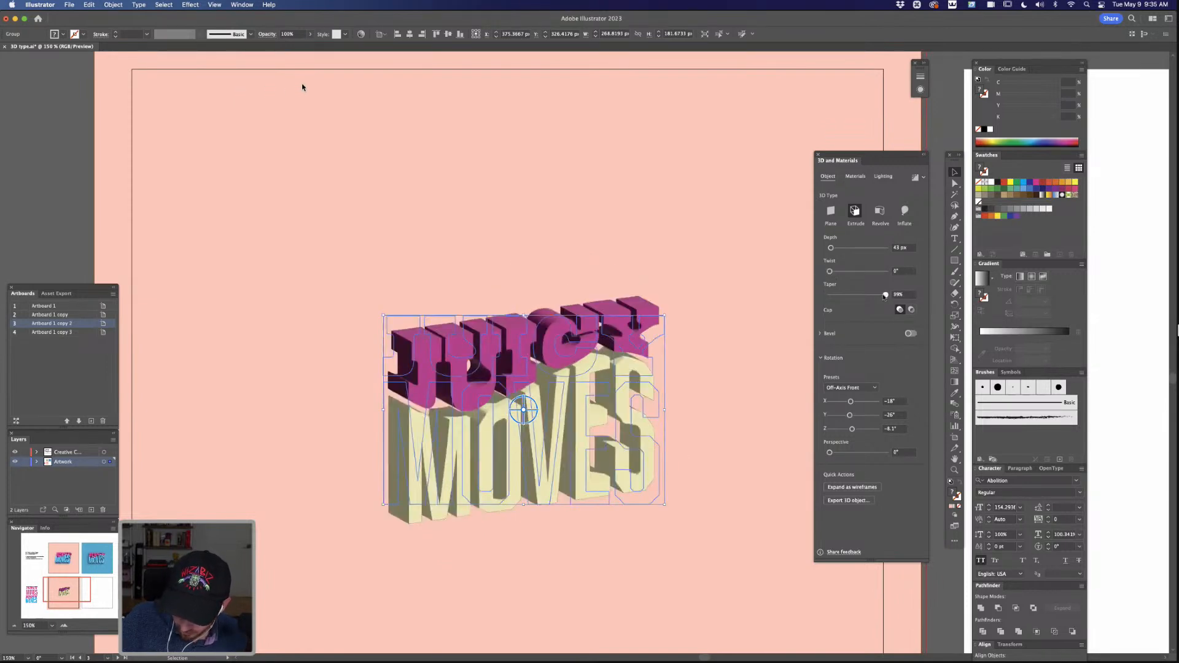
key(super+shift+z)
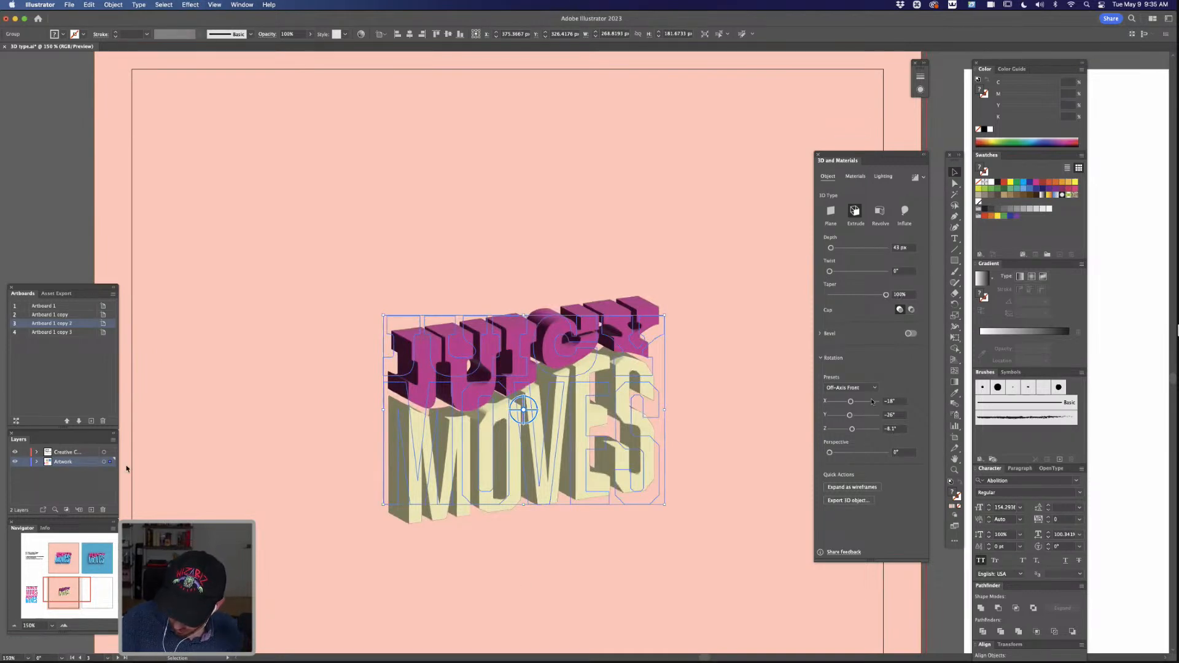
Step: Set the extruded lettering's custom 3D rotation to X 26°, Y 18° and Z -3°
drag(850, 401, 858, 428)
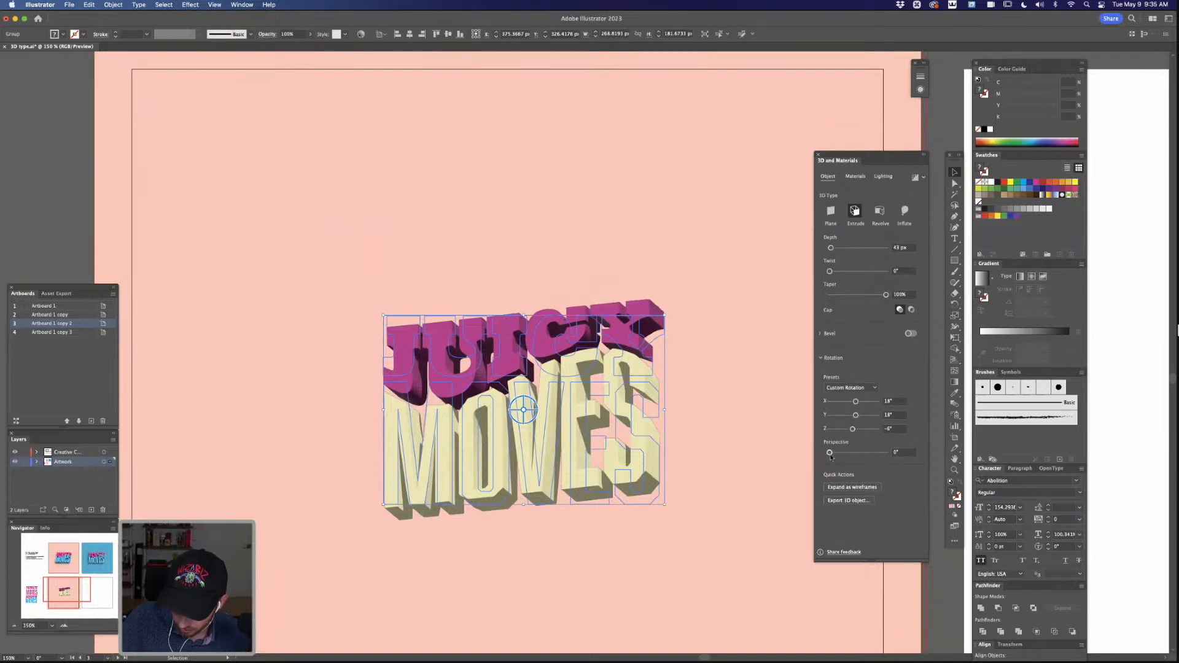
drag(852, 429, 863, 402)
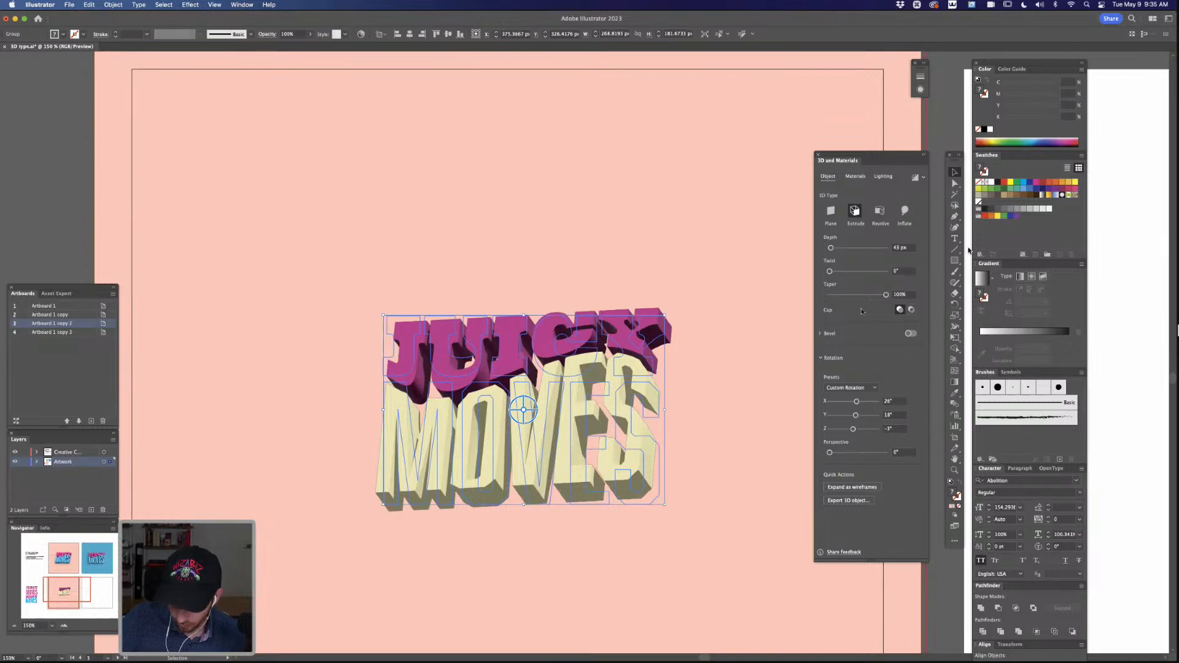
Step: Set the lettering's default material to a roughness of 0.63 and a metallic value of about 0.38
click(854, 180)
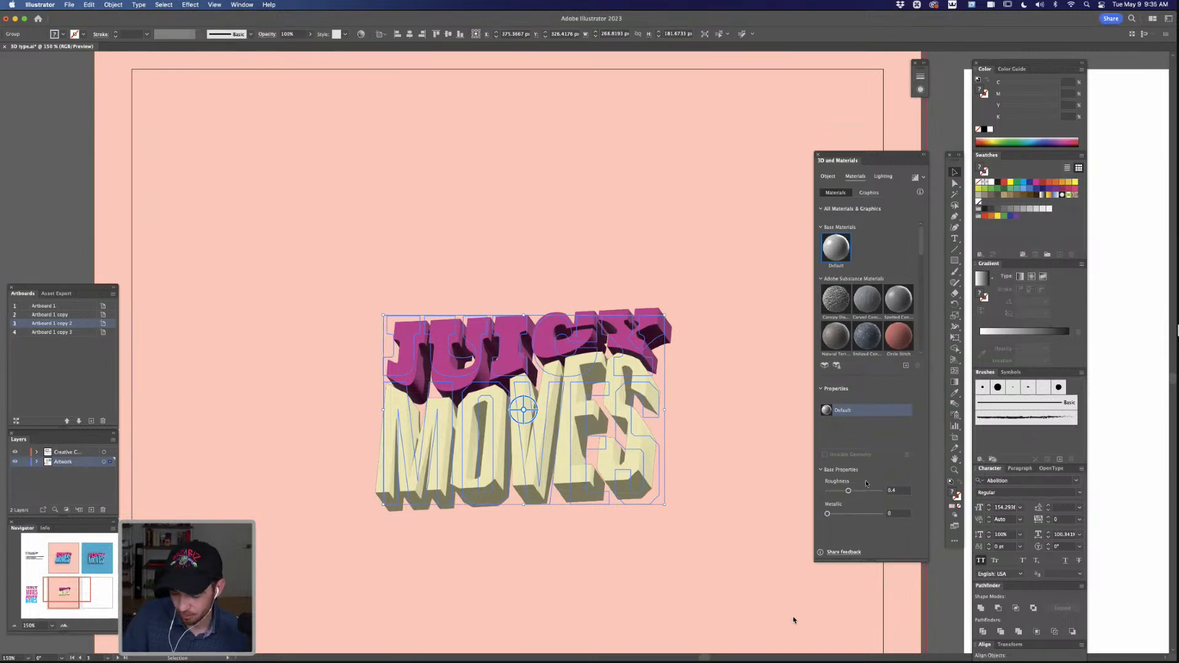
drag(848, 491, 861, 494)
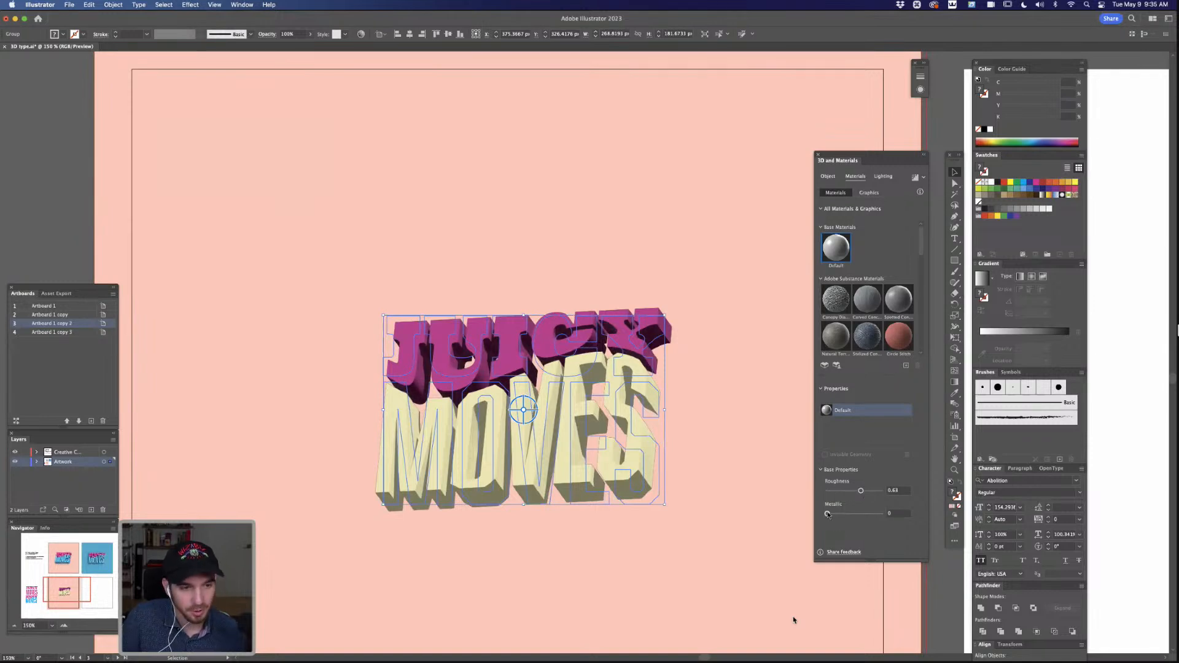
drag(828, 515, 849, 515)
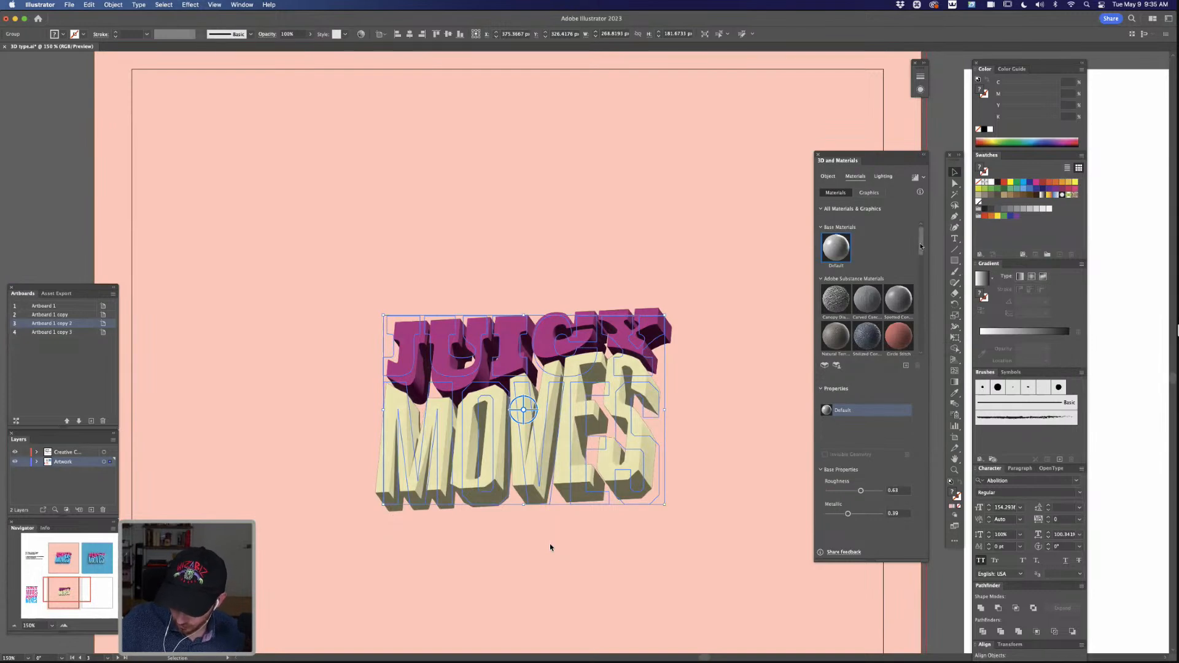
Step: Set the 3D light to 126% intensity, 104° rotation, 56° height and 62% softness, with ambient light intensity at 71%
click(883, 177)
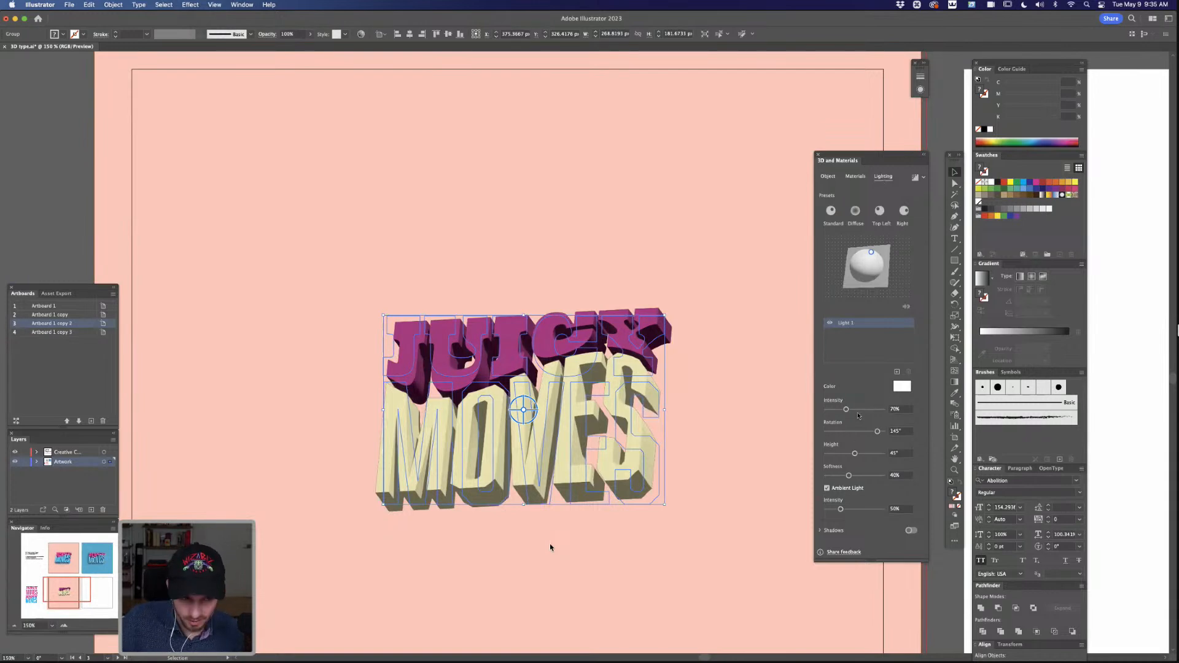
mouse_move(846, 409)
mouse_down()
mouse_move(863, 410)
mouse_move(862, 420)
mouse_up()
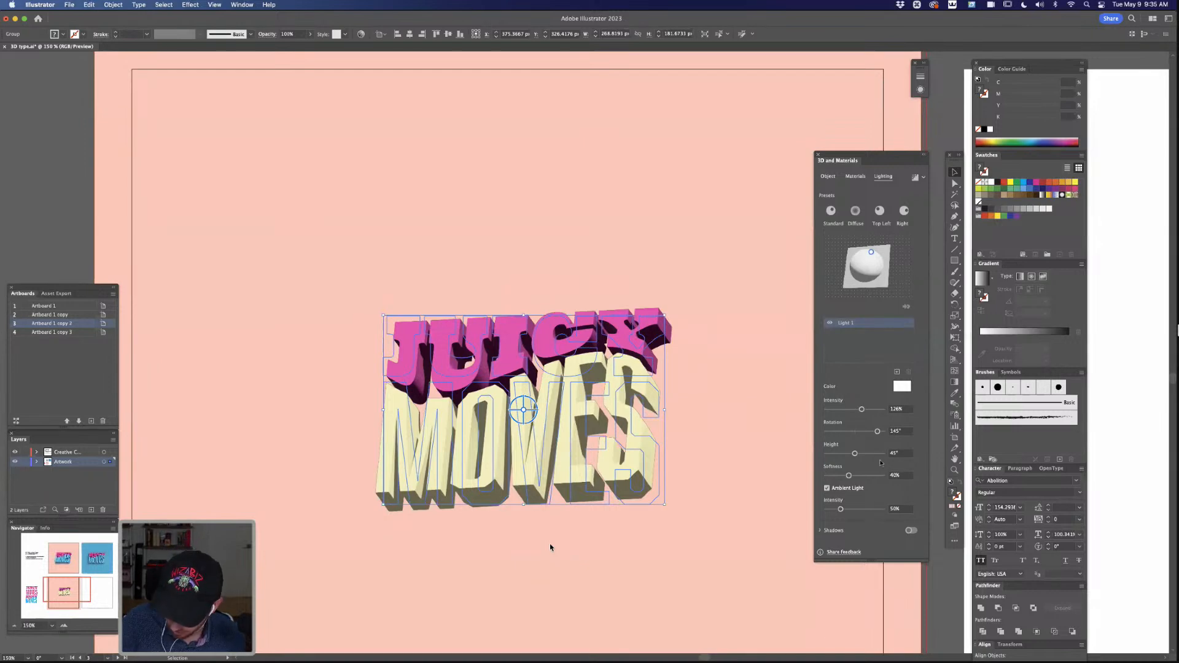
drag(877, 432, 863, 462)
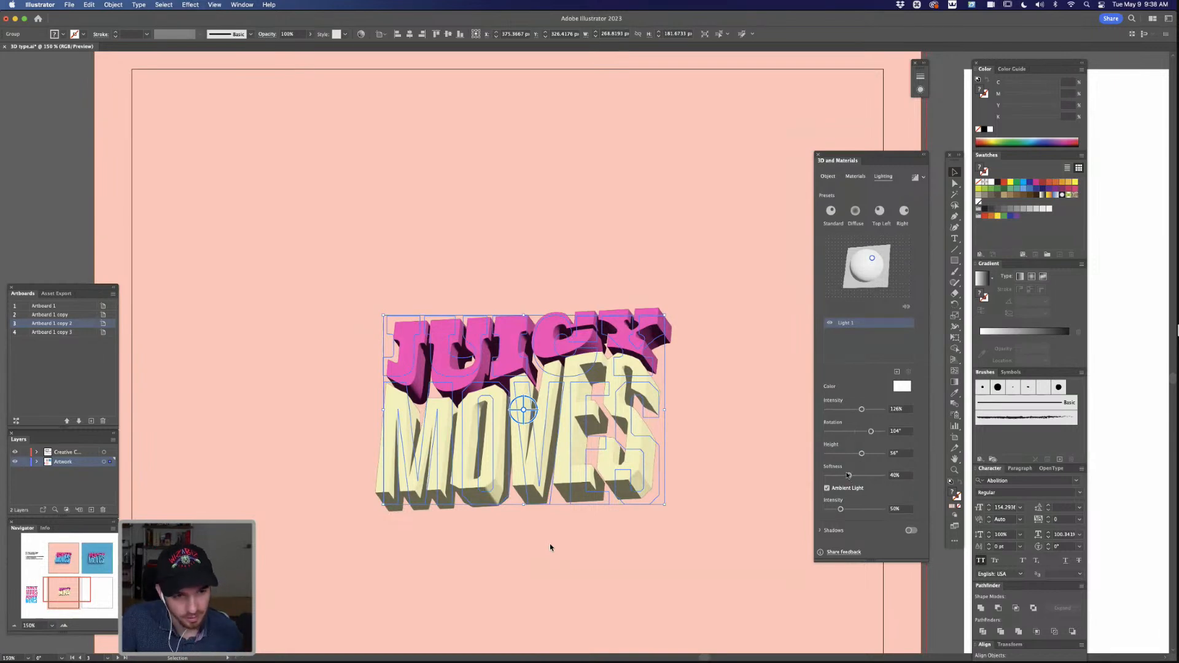
drag(849, 476, 861, 476)
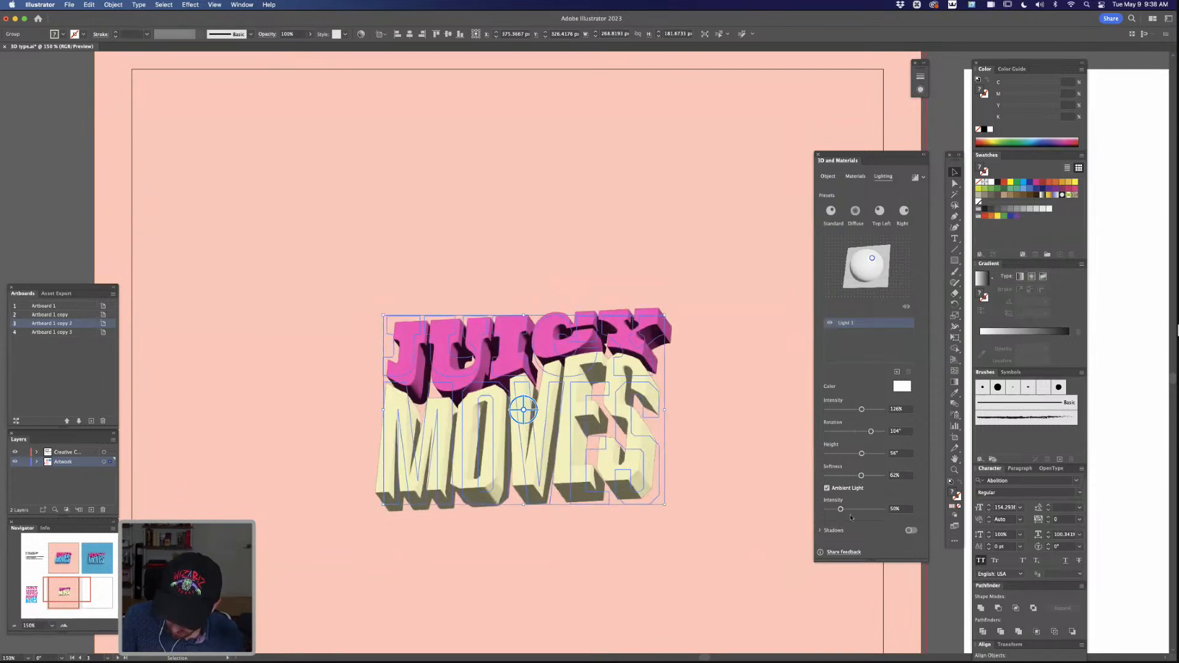
click(849, 510)
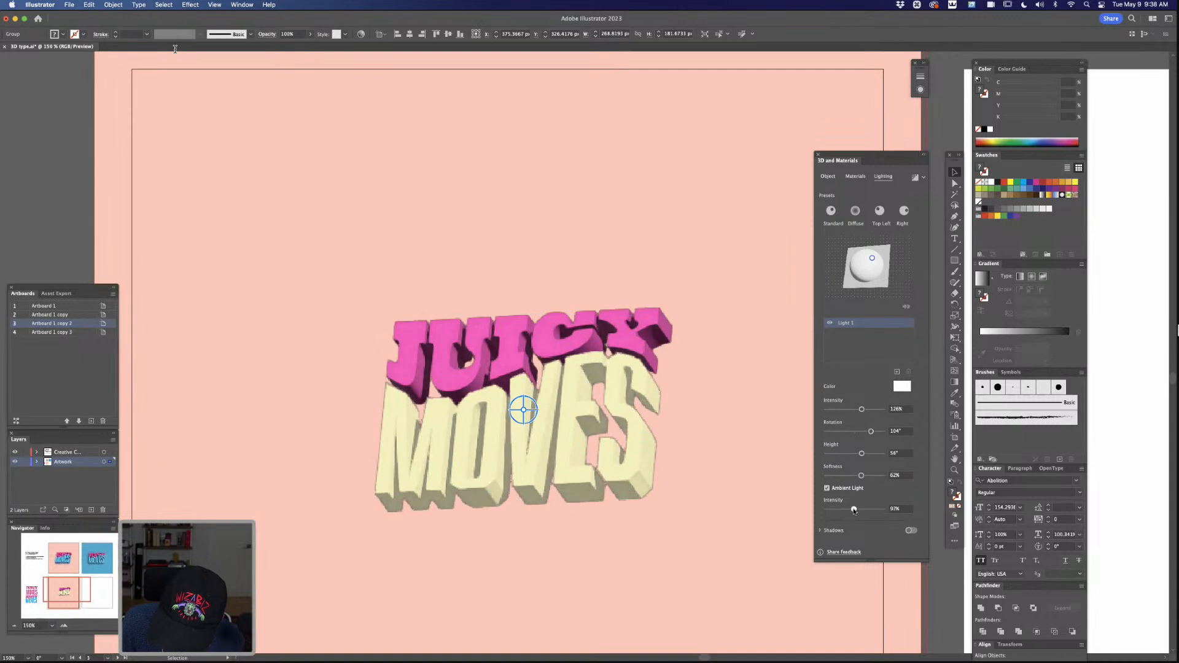
drag(849, 509, 847, 510)
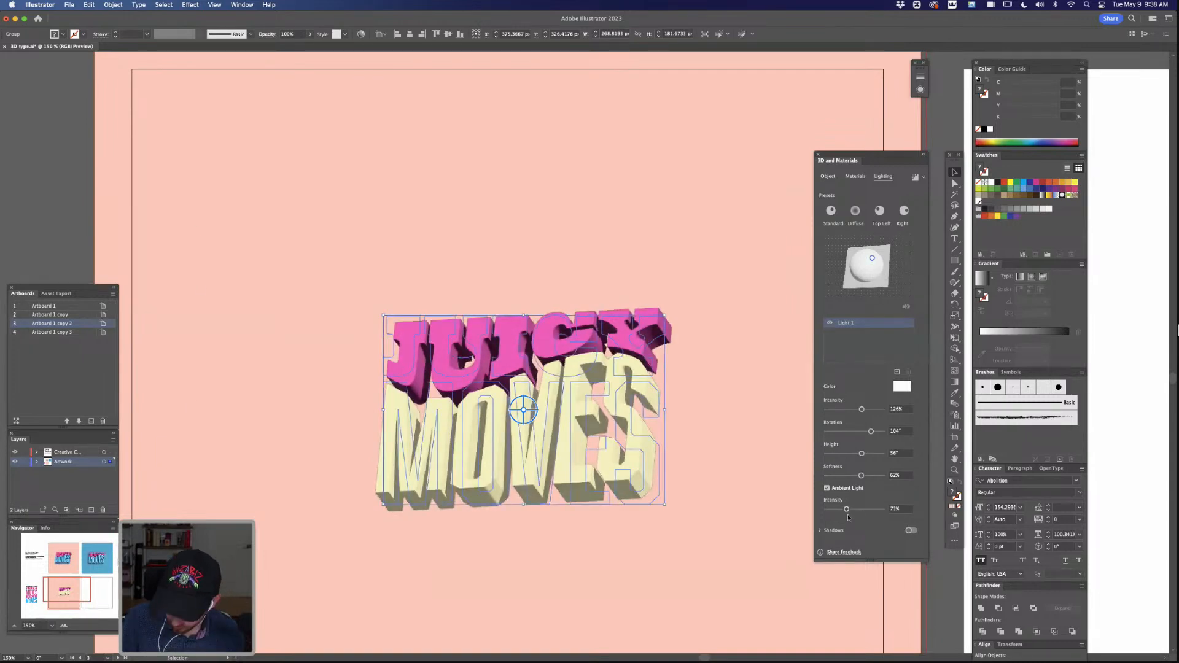
Step: Turn on the bevel for the extruded lettering with the Classic bevel shape
click(829, 178)
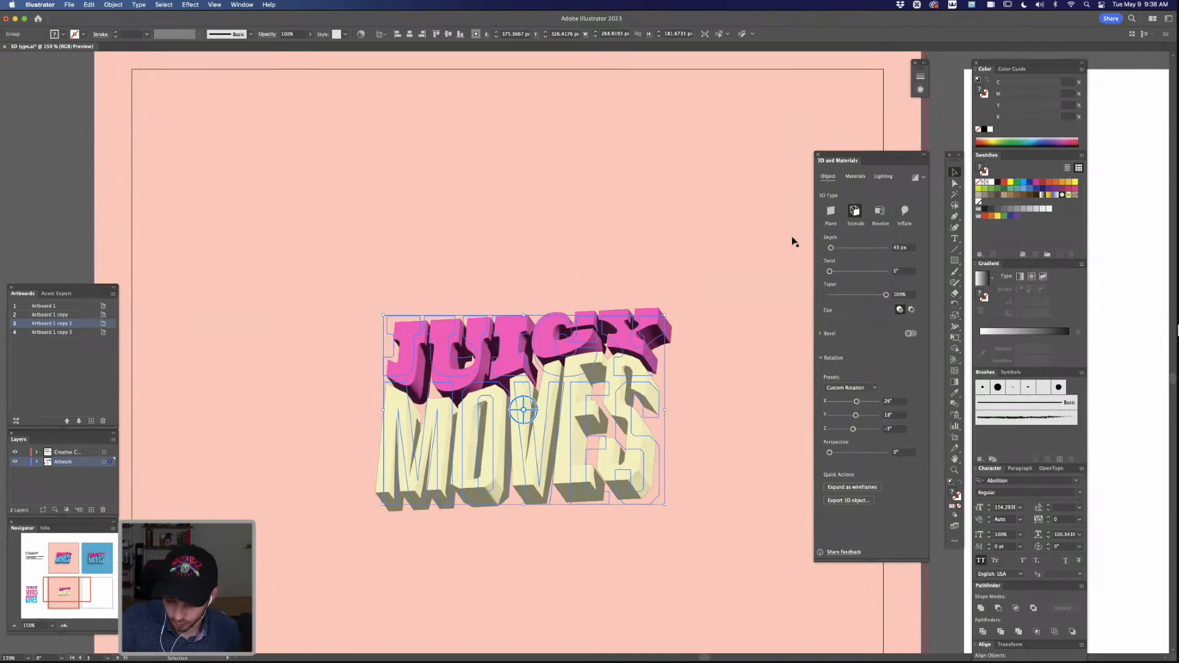
click(827, 337)
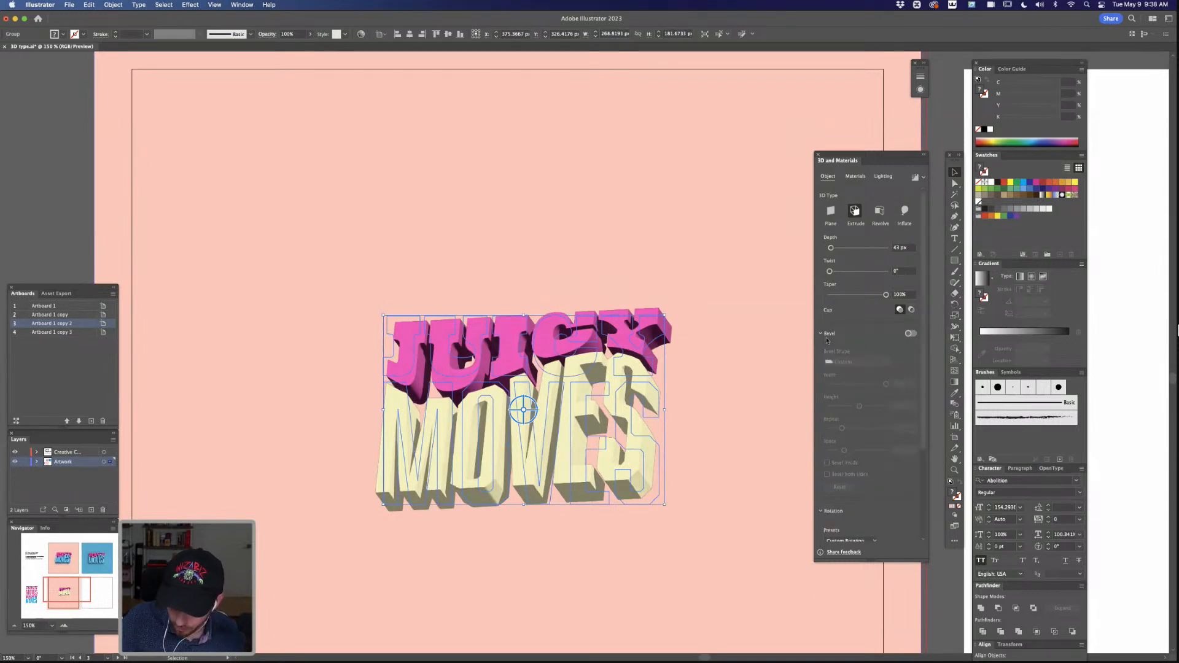
click(912, 335)
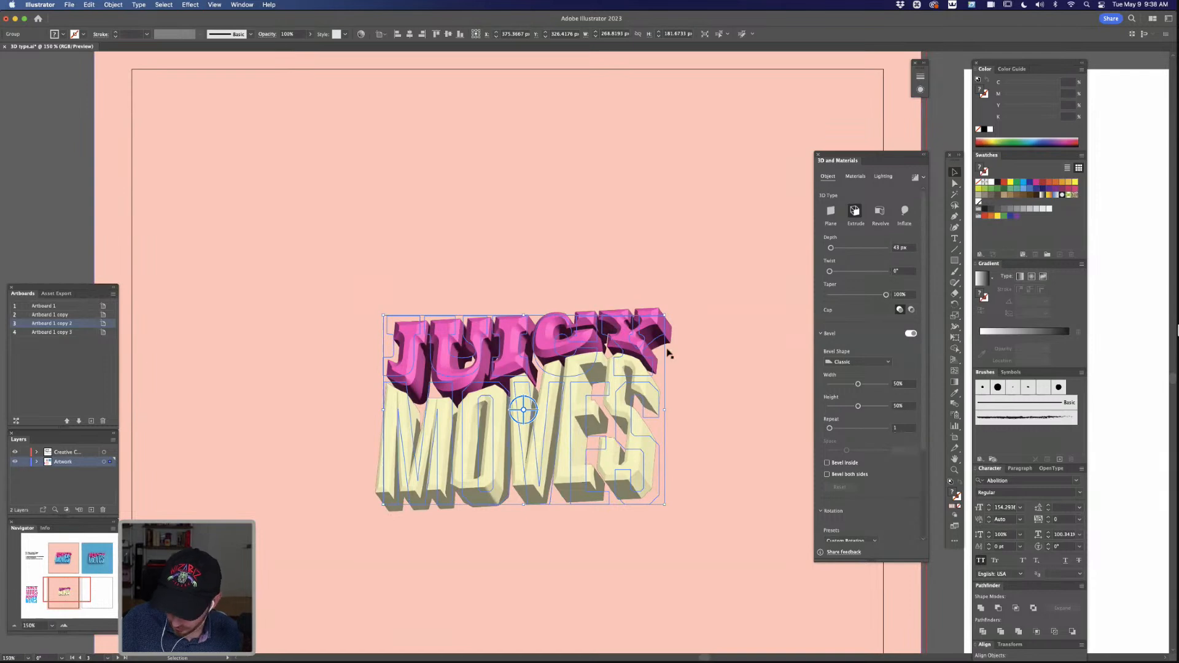
Step: Give the lettering a Round bevel with 57% width, 48% height, 3 repeats and 37% space
click(882, 363)
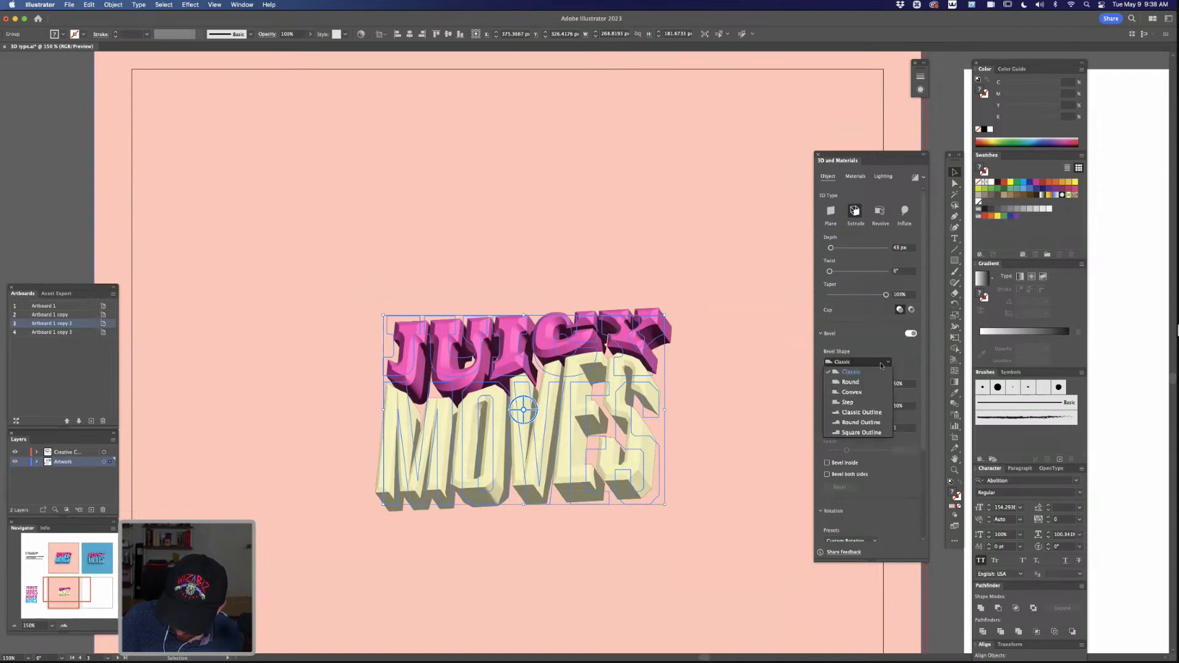
click(851, 382)
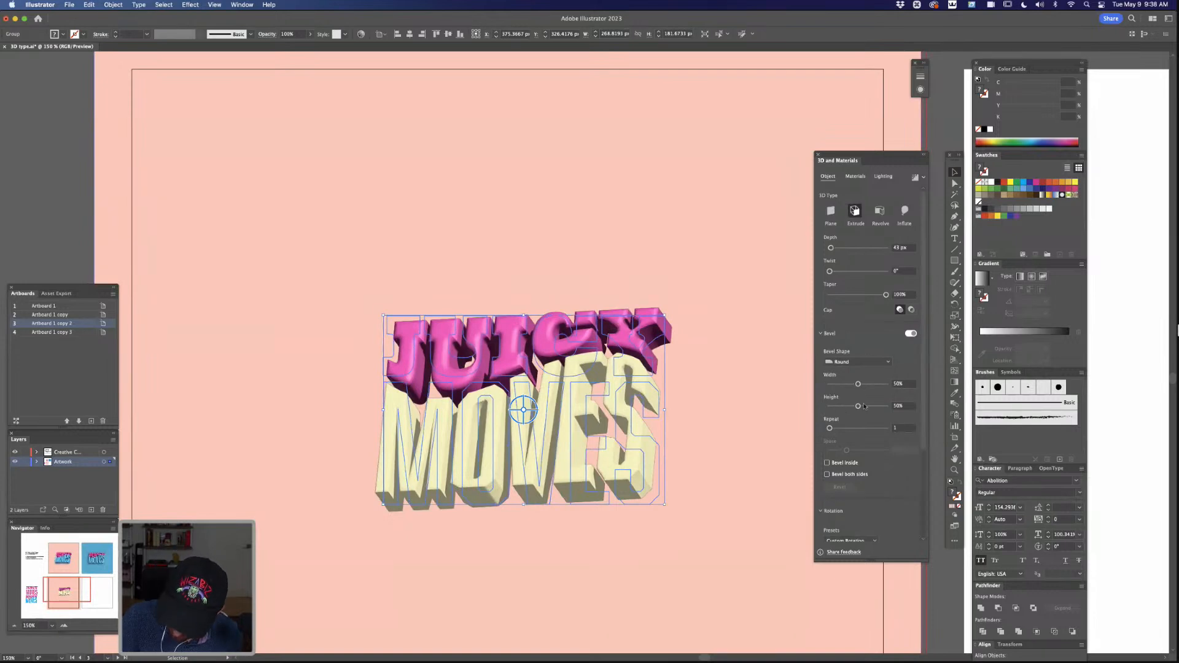
drag(829, 429, 847, 432)
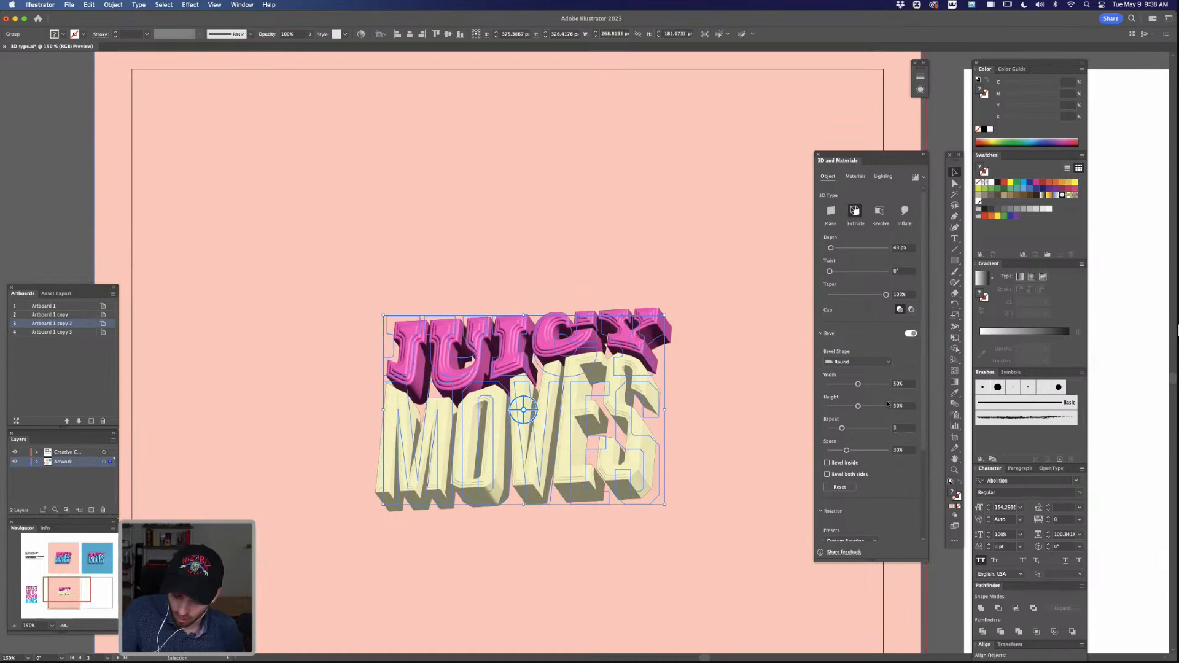
drag(859, 406, 858, 408)
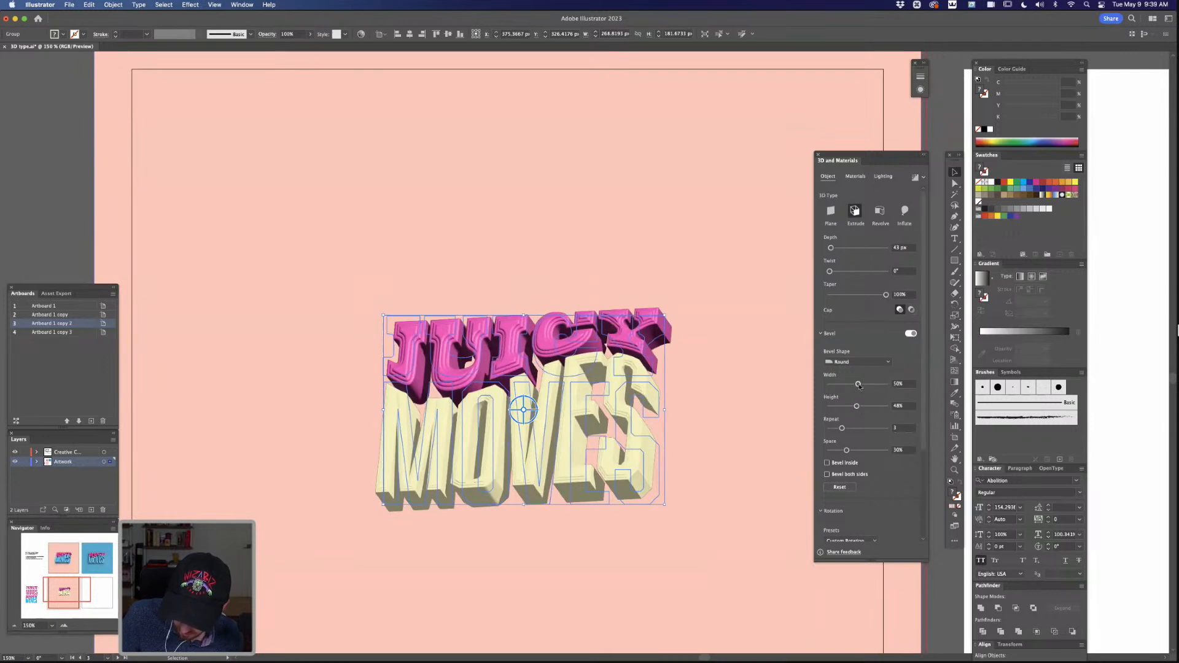
drag(859, 385, 862, 384)
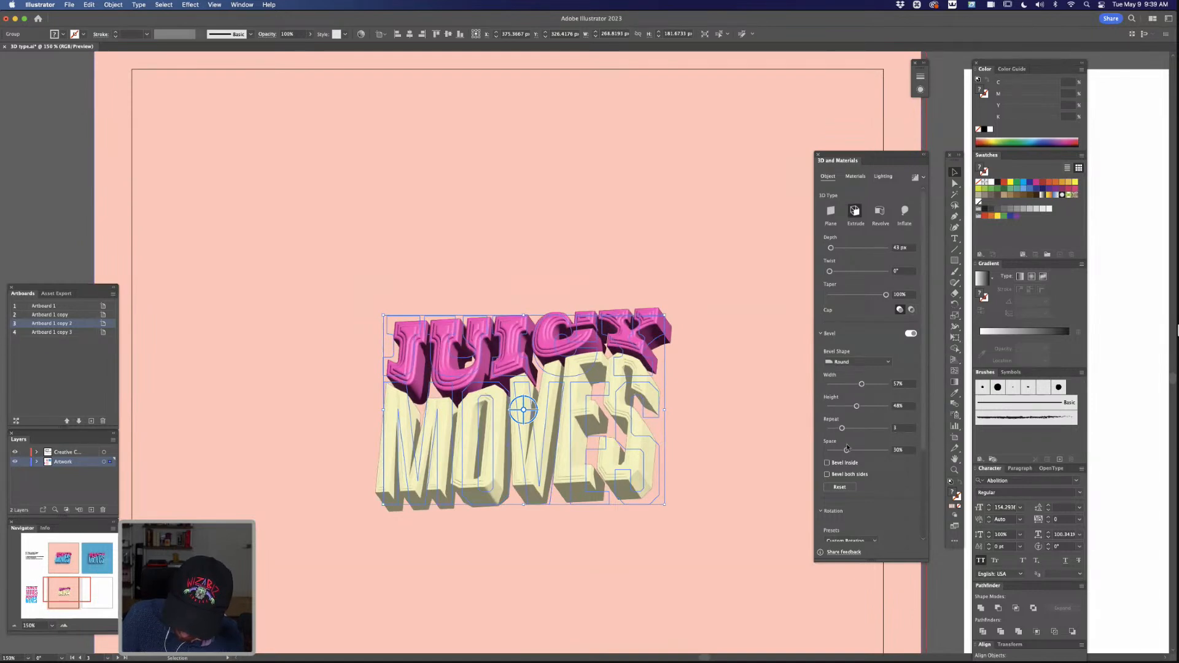
drag(846, 450, 848, 451)
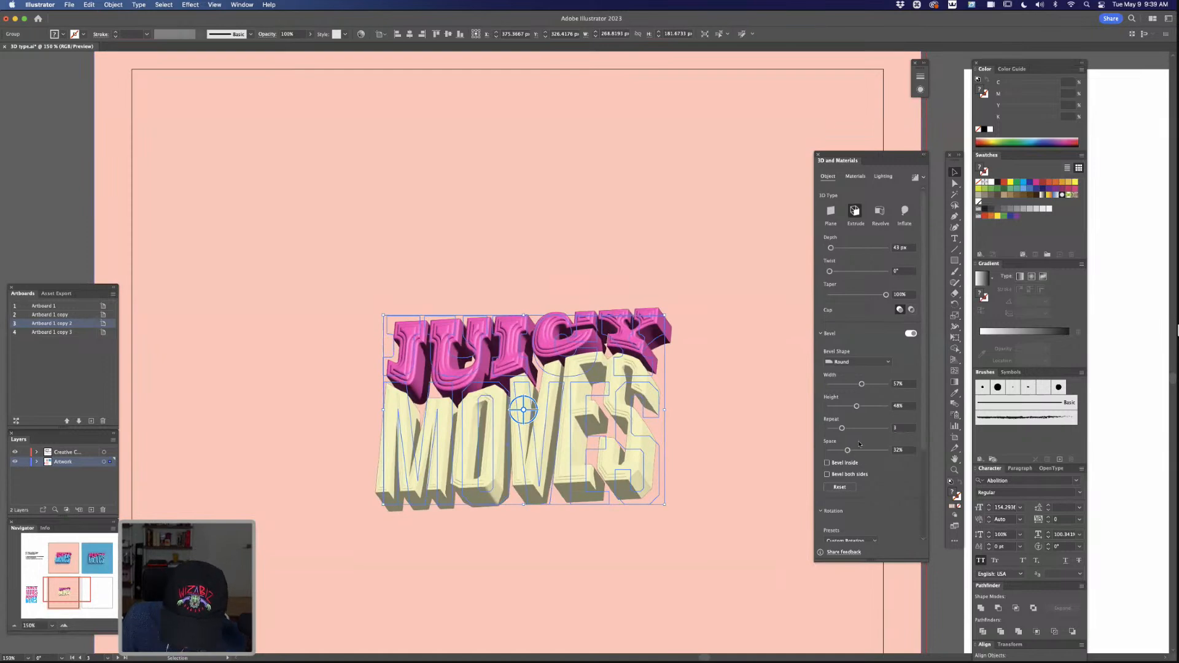
drag(848, 451, 852, 452)
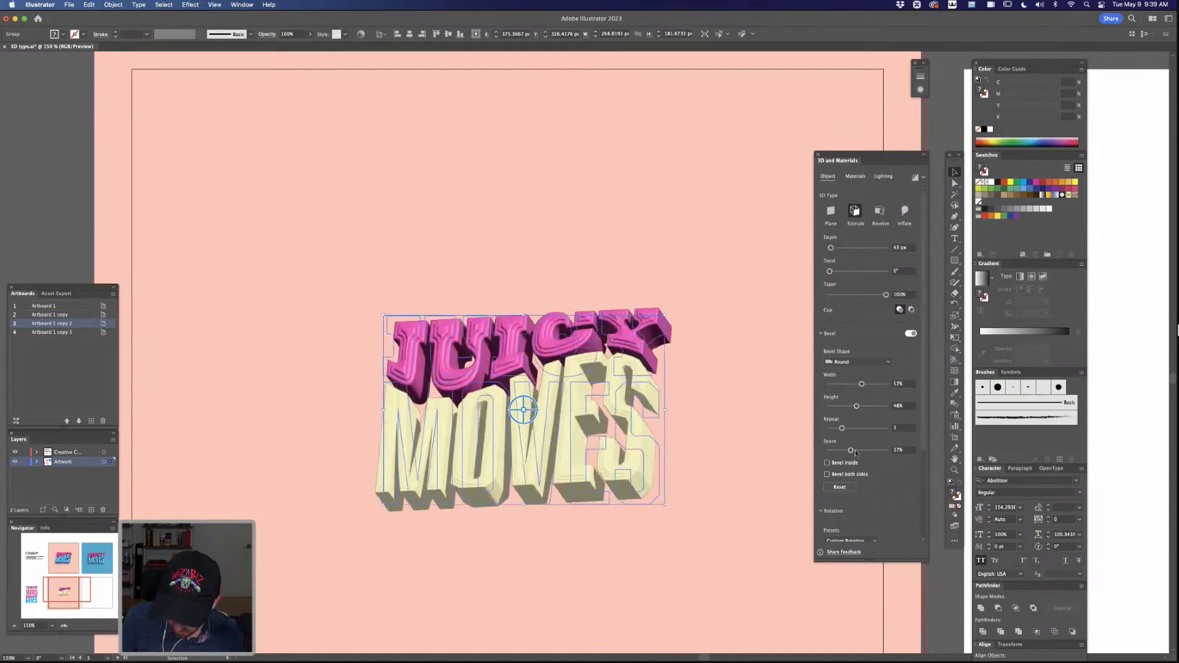
click(789, 395)
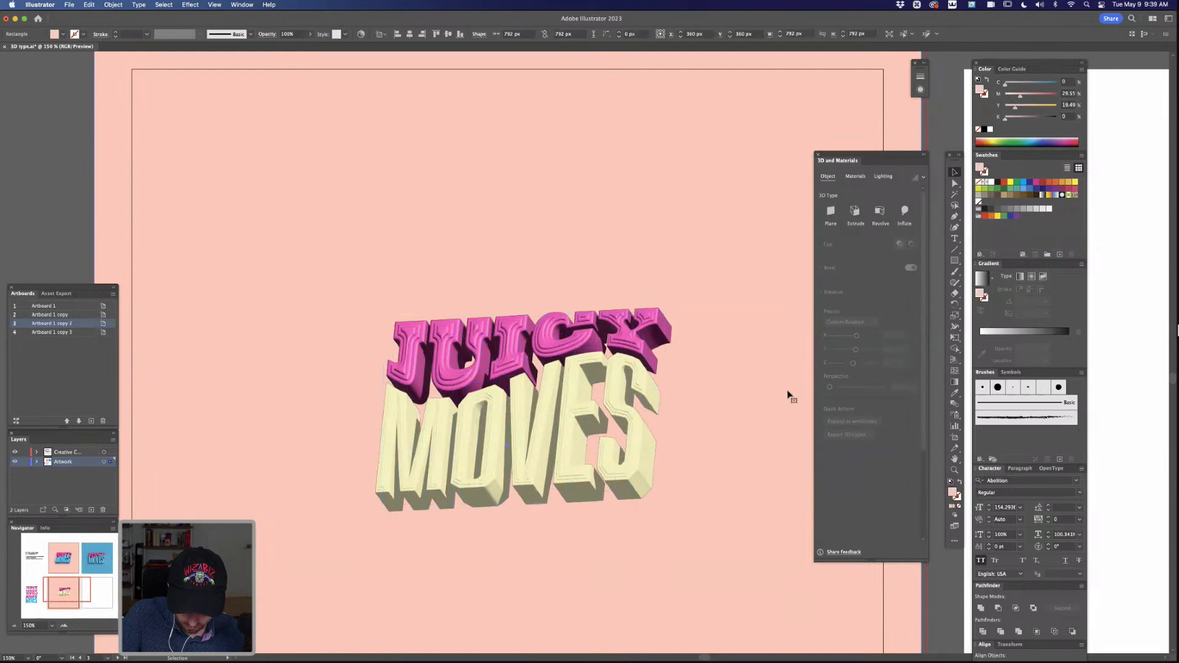
Step: Render the lettering with ray tracing, inspect the bevels up close, and switch ray tracing off again
scroll(789, 397, down, 3)
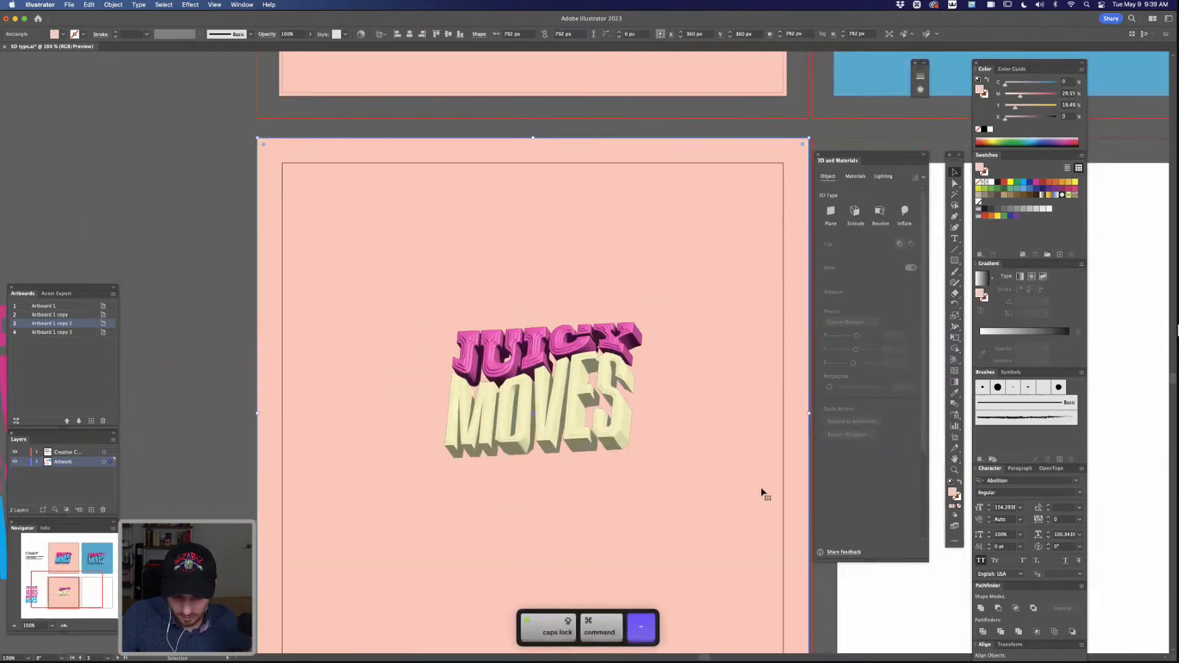
key(space)
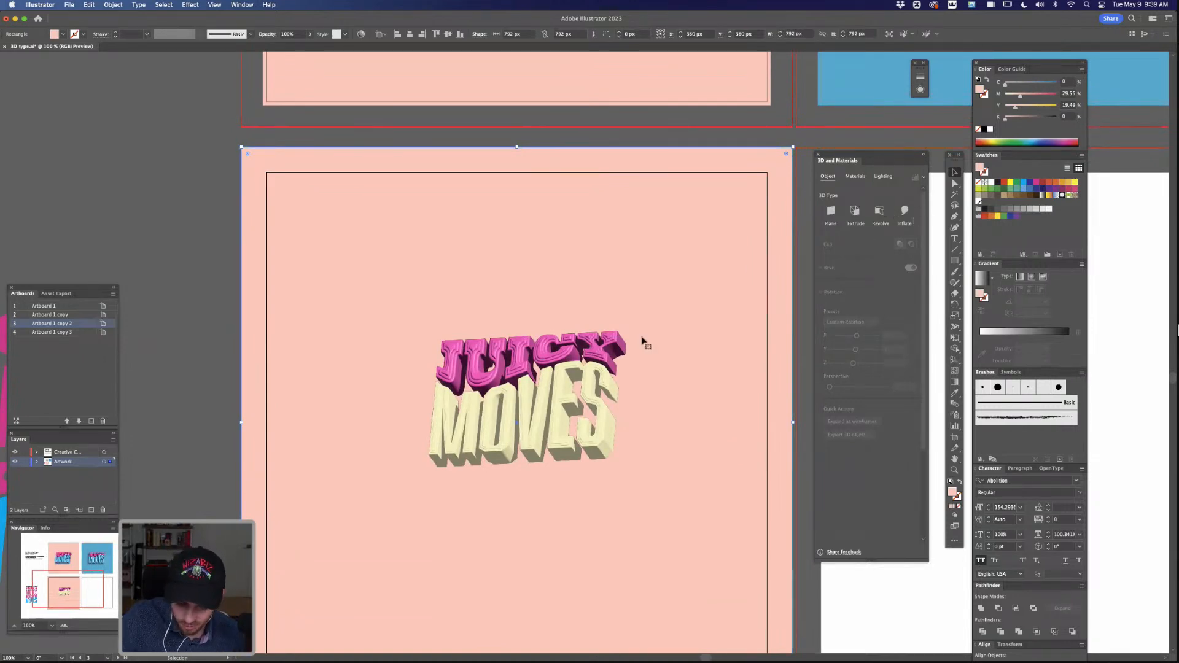
click(620, 358)
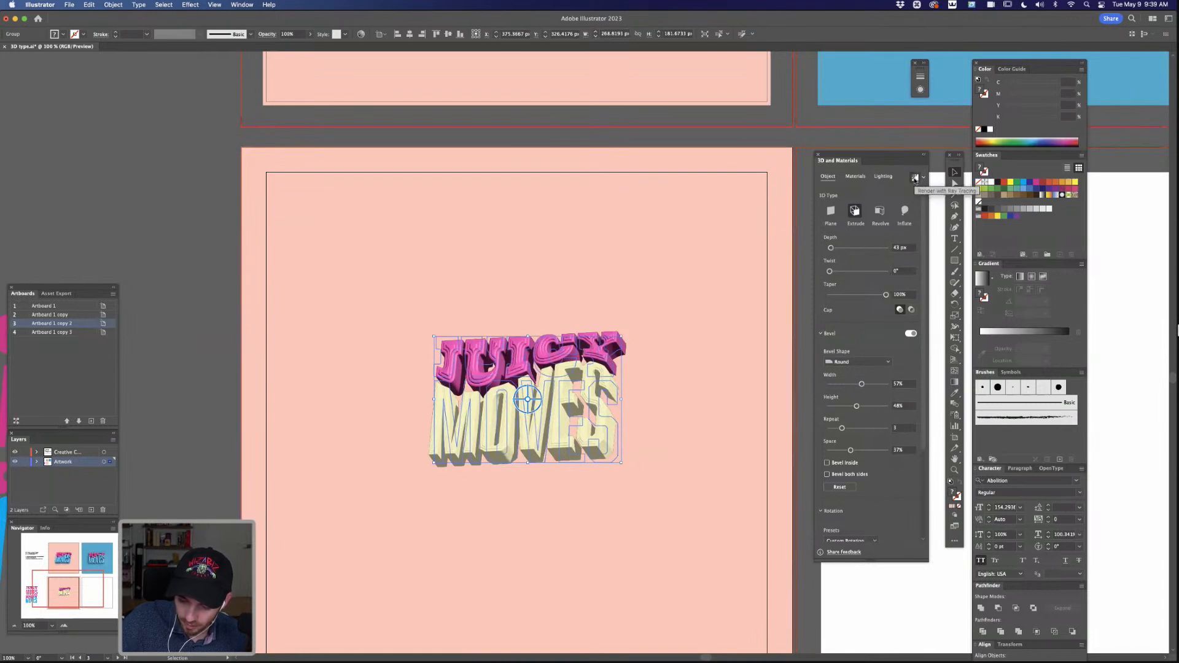
click(915, 178)
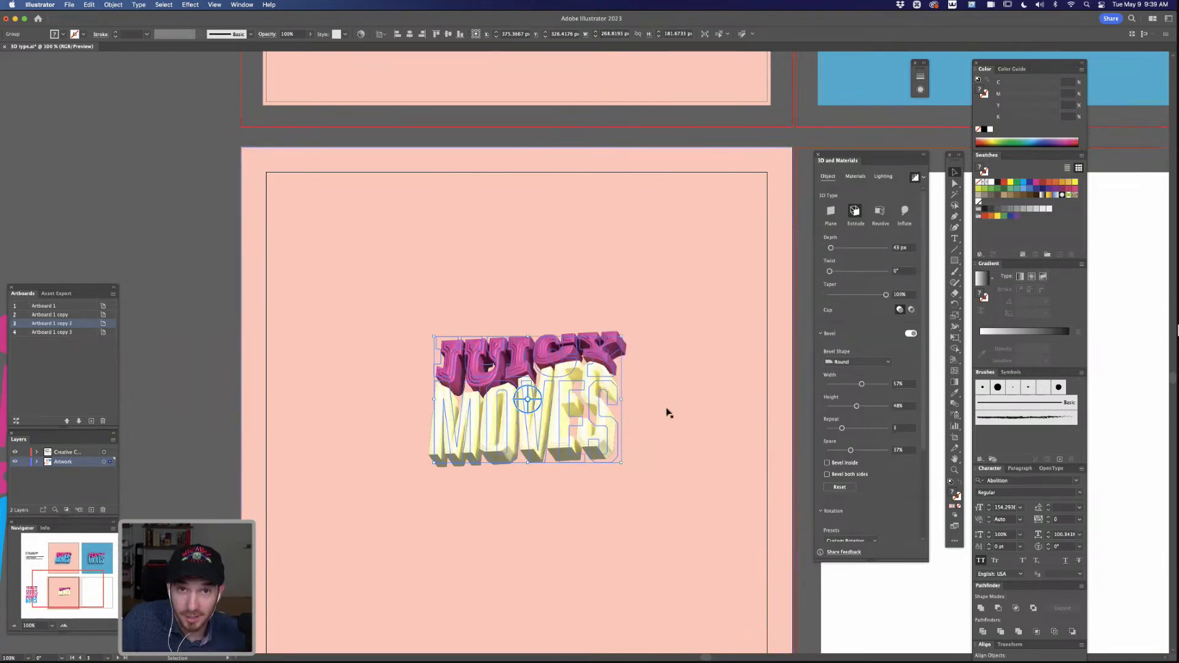
click(798, 364)
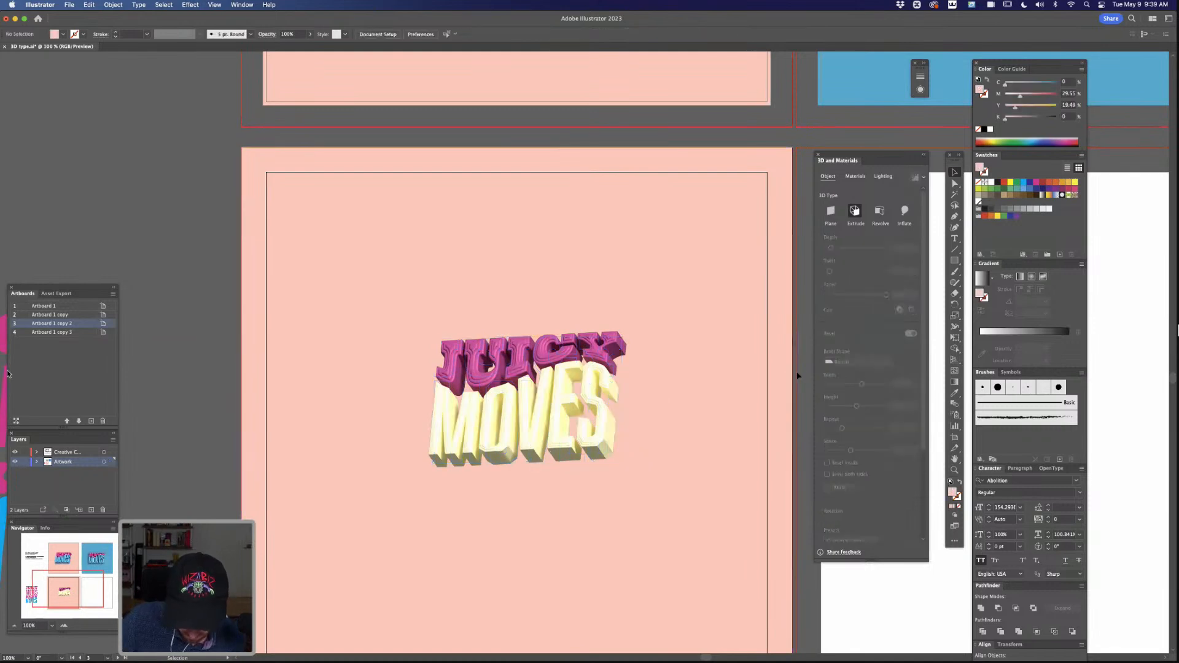
key(super+equal)
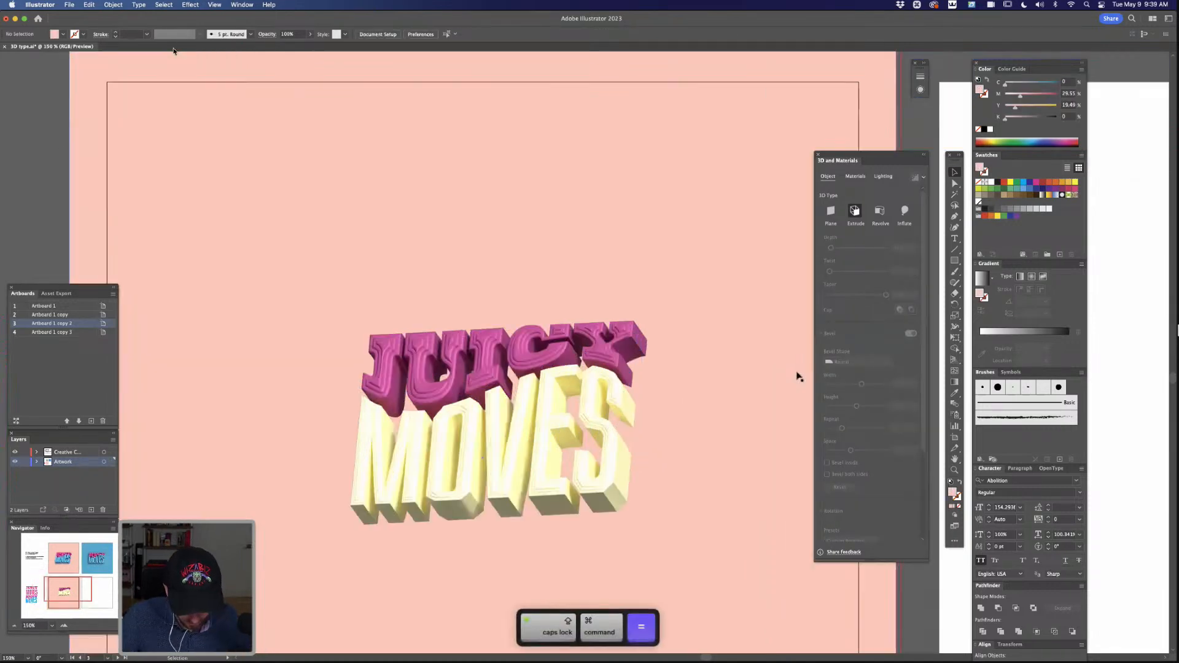
drag(732, 541, 774, 467)
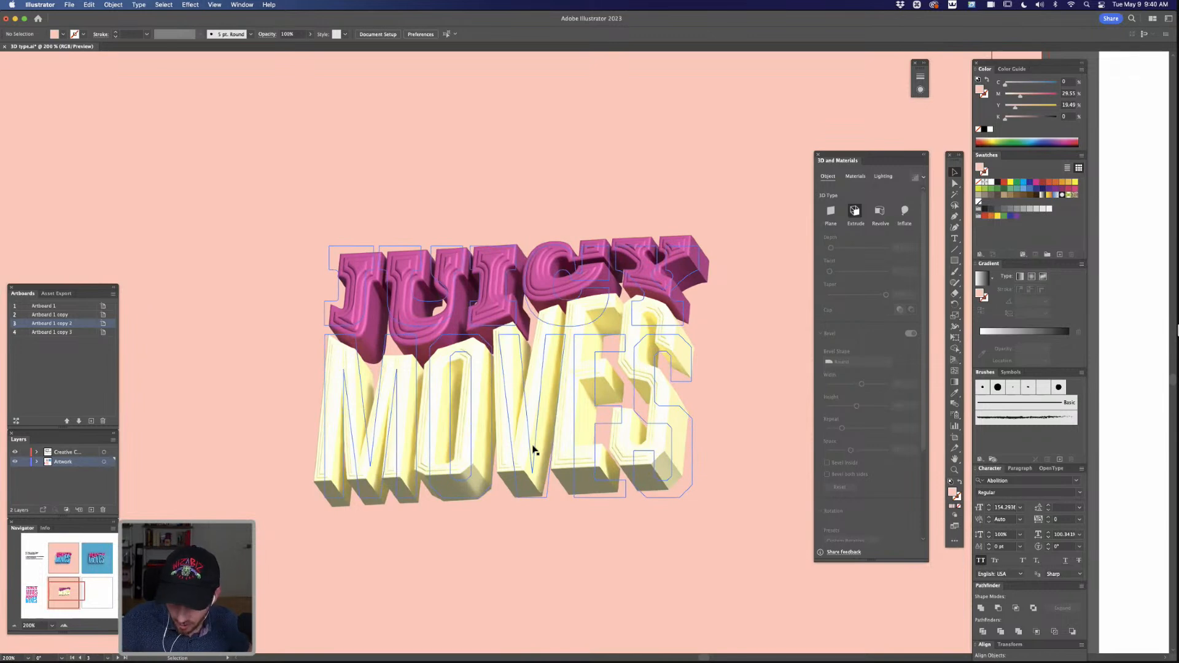
click(683, 437)
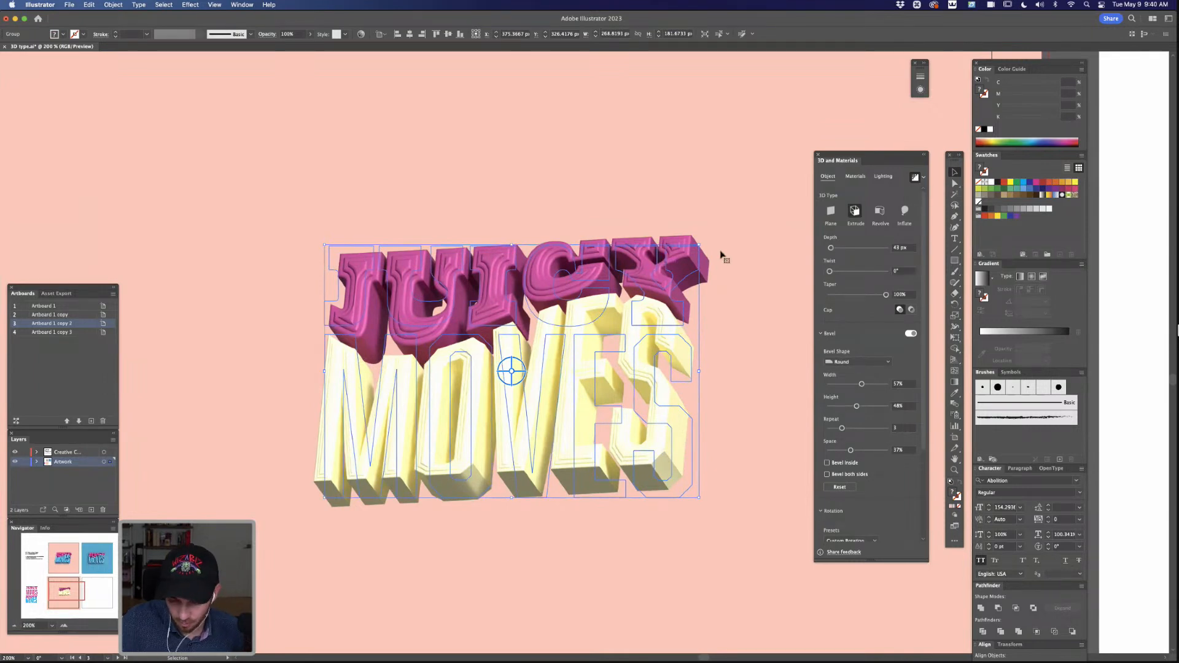
click(915, 178)
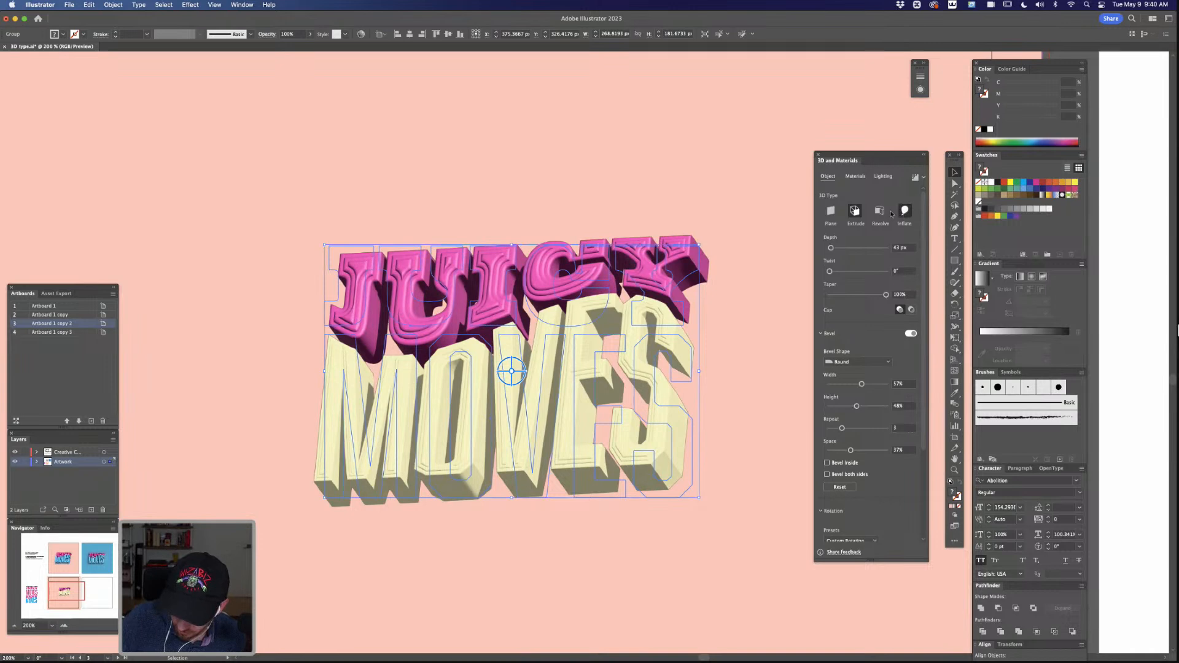
Step: Set the lettering's 3D type back to Extrude with its bevel on, and lower the ambient light intensity to 53%
click(857, 212)
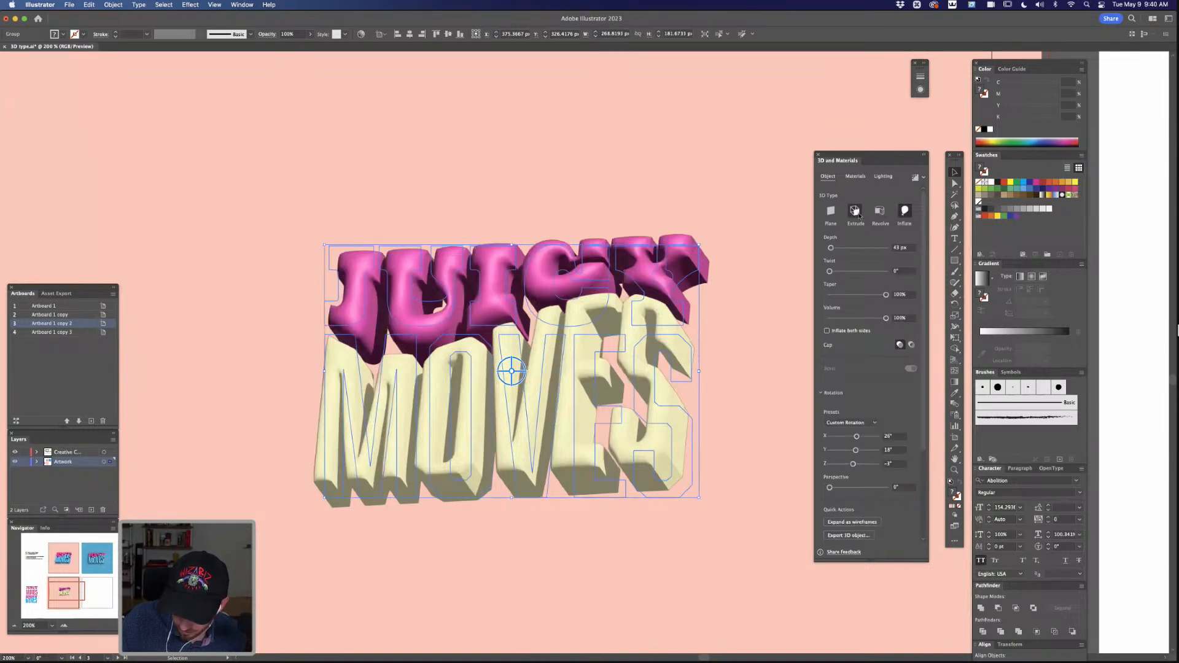
click(883, 178)
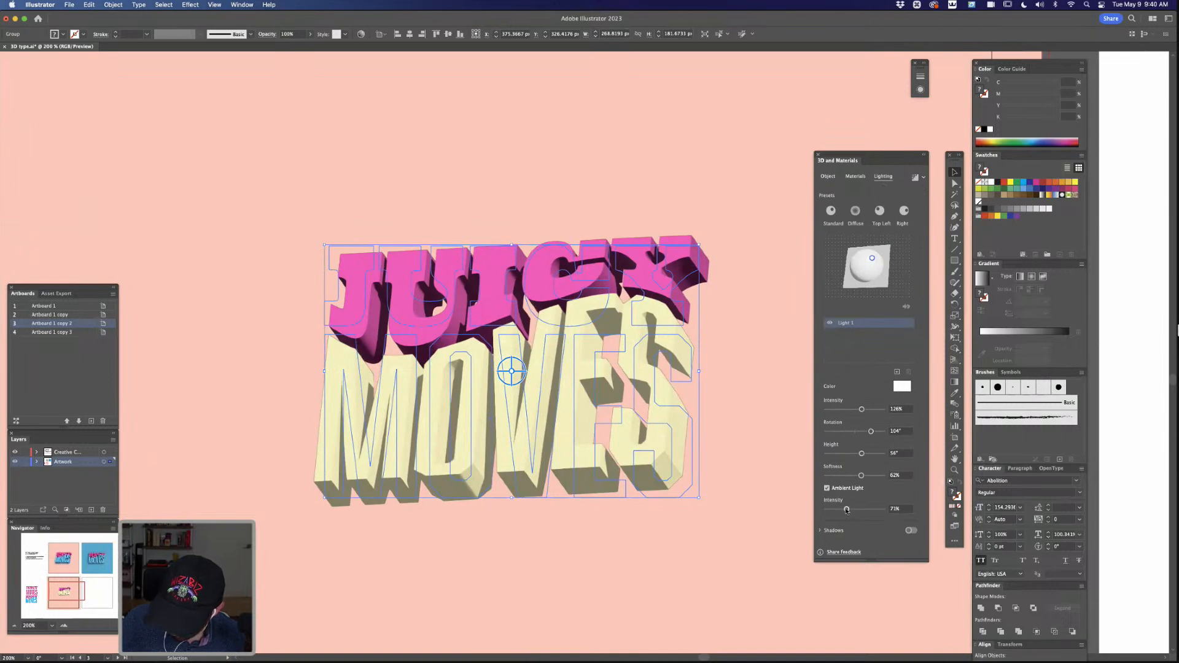
drag(847, 510, 842, 510)
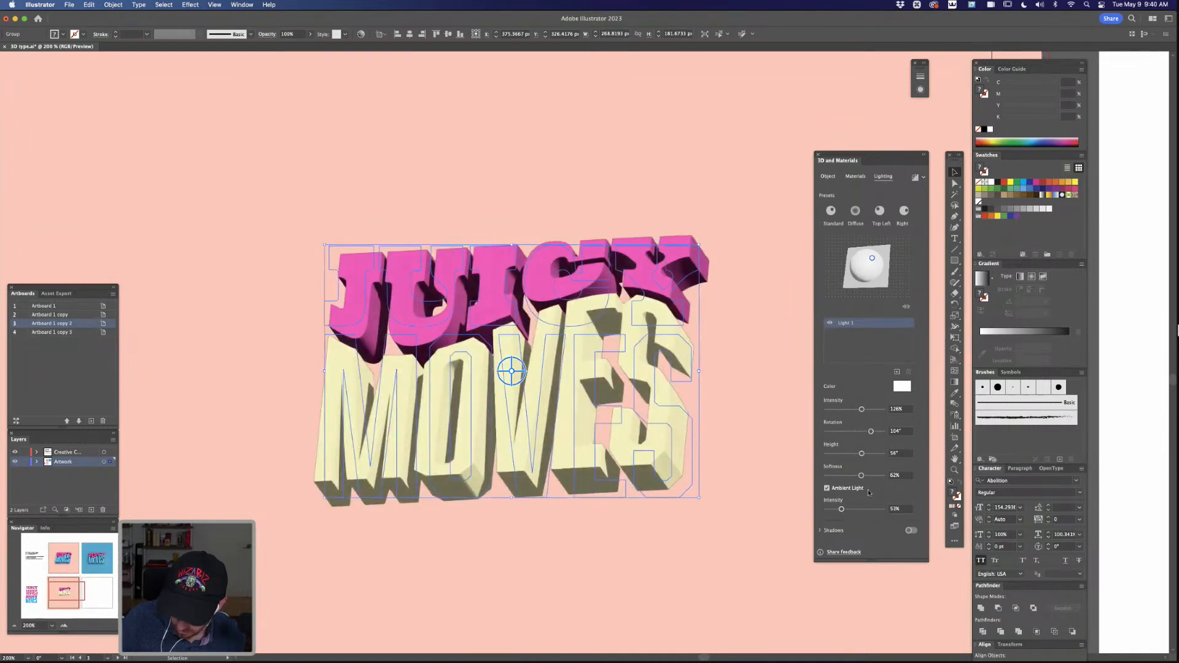
click(828, 177)
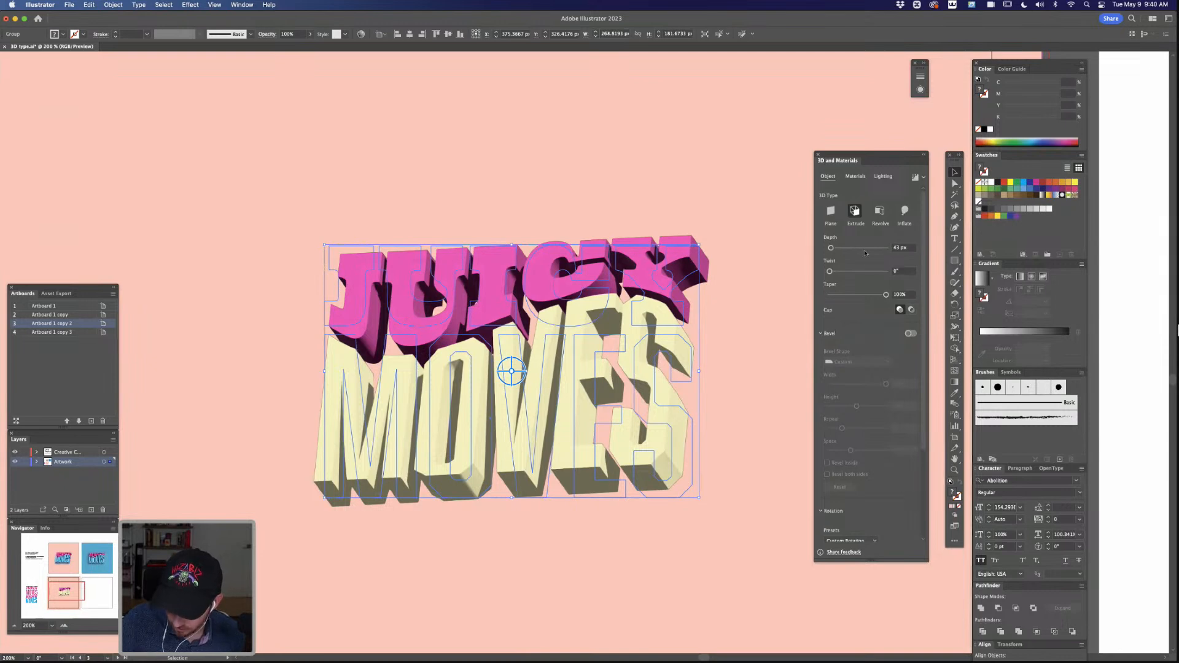
click(911, 334)
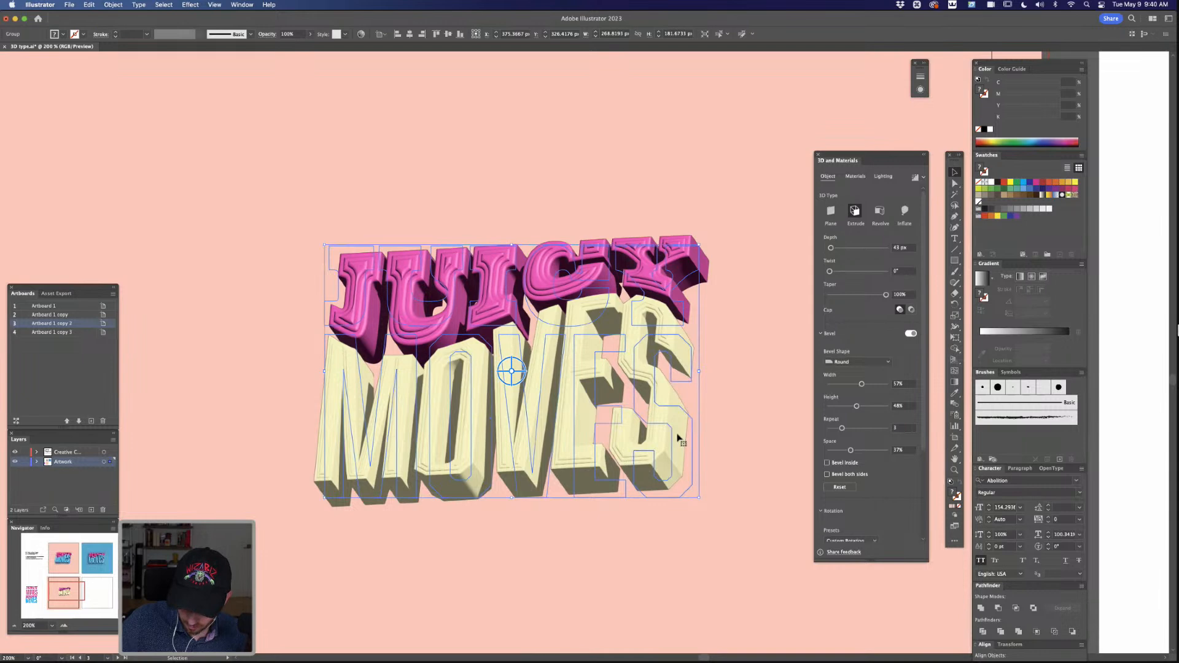
Step: Recolour all the MOVES letters turquoise by setting the cyan value of their fill to 76
click(715, 411)
key(a)
click(672, 428)
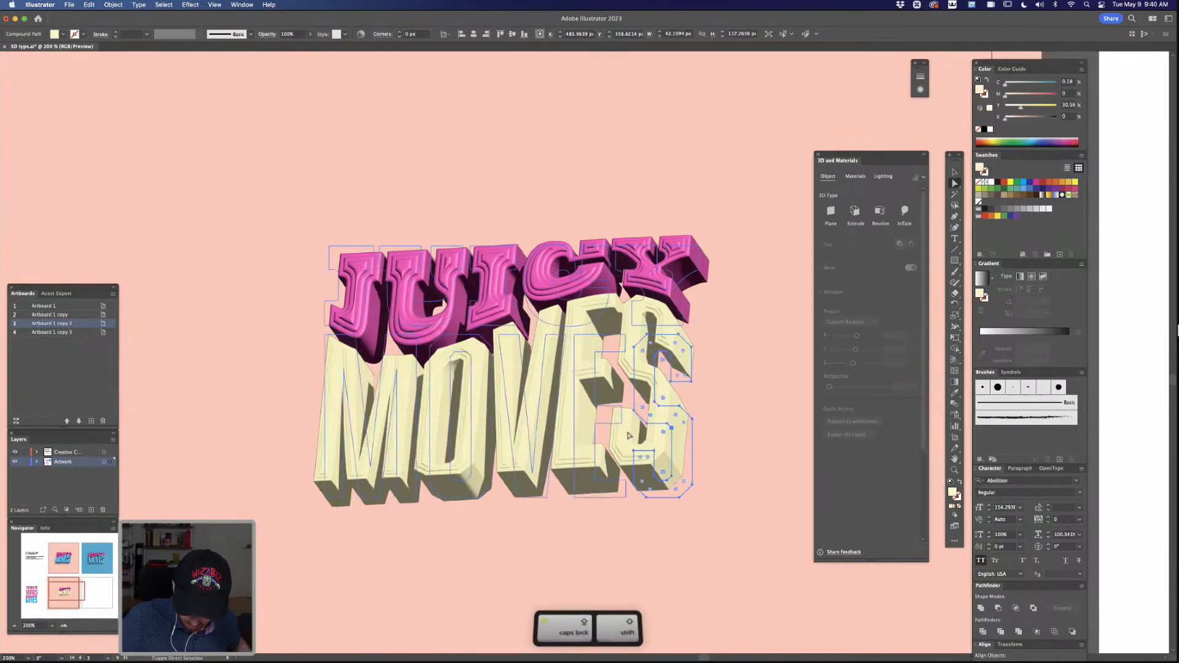
shift+click(584, 458)
shift+click(527, 451)
shift+click(479, 451)
shift+click(404, 456)
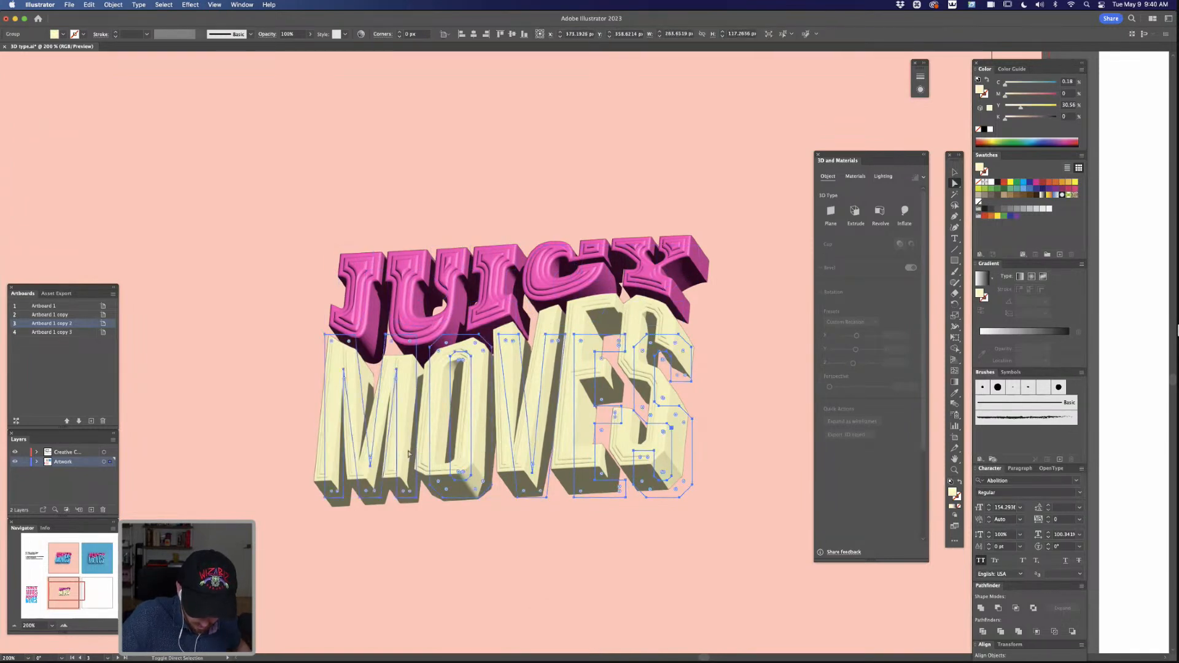
key(Caps_Lock)
drag(1041, 86, 1044, 86)
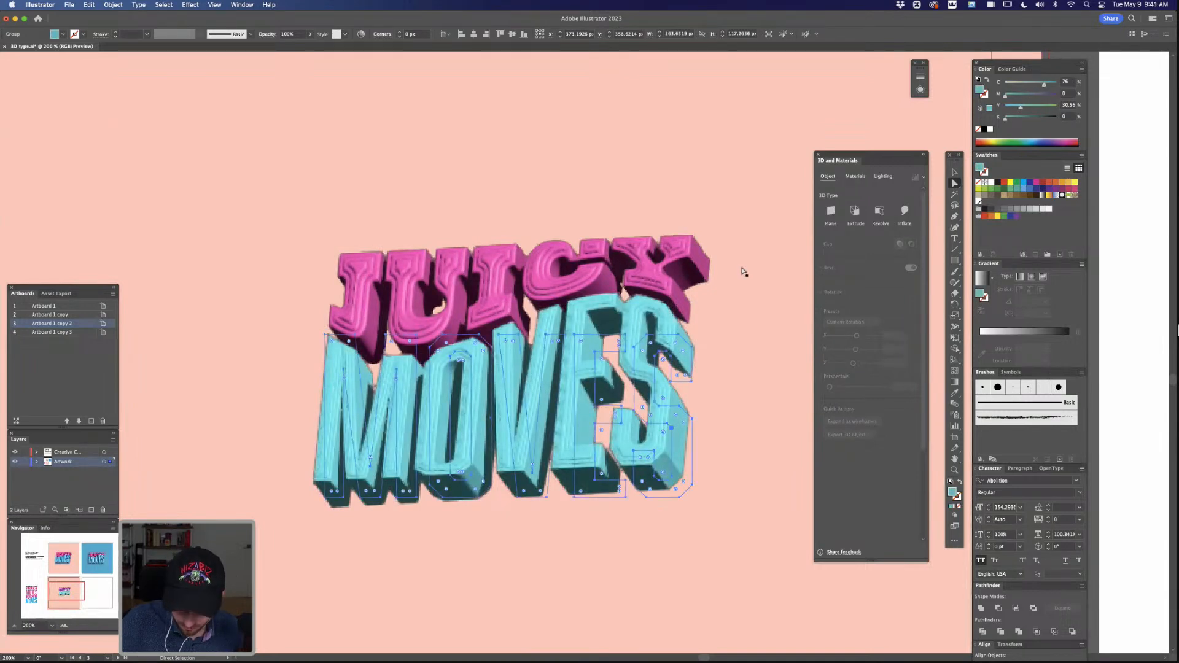
click(771, 254)
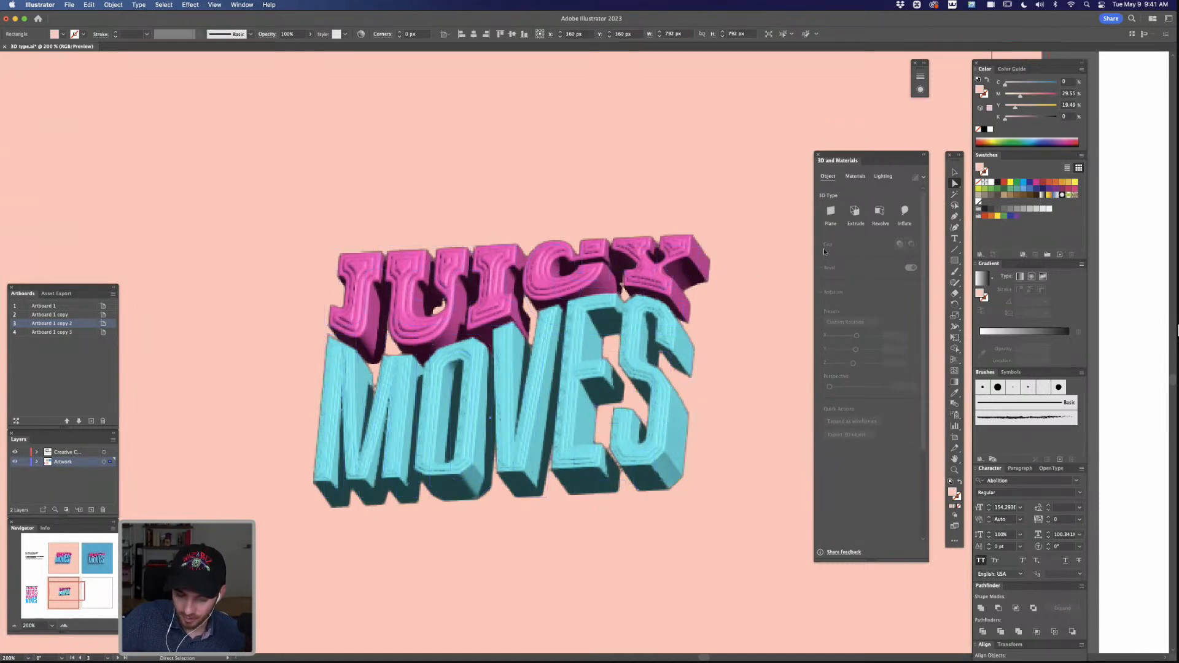
Step: Preview the recoloured lettering with ray tracing at different magnifications, and turn ray tracing back off
key(v)
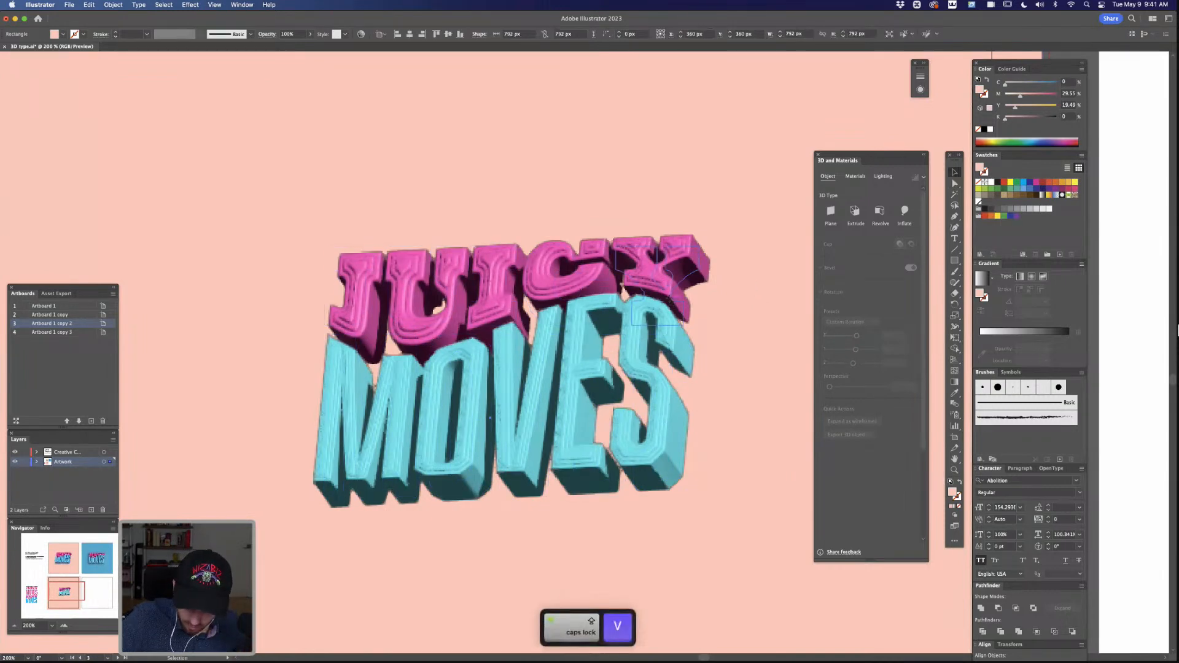
click(679, 301)
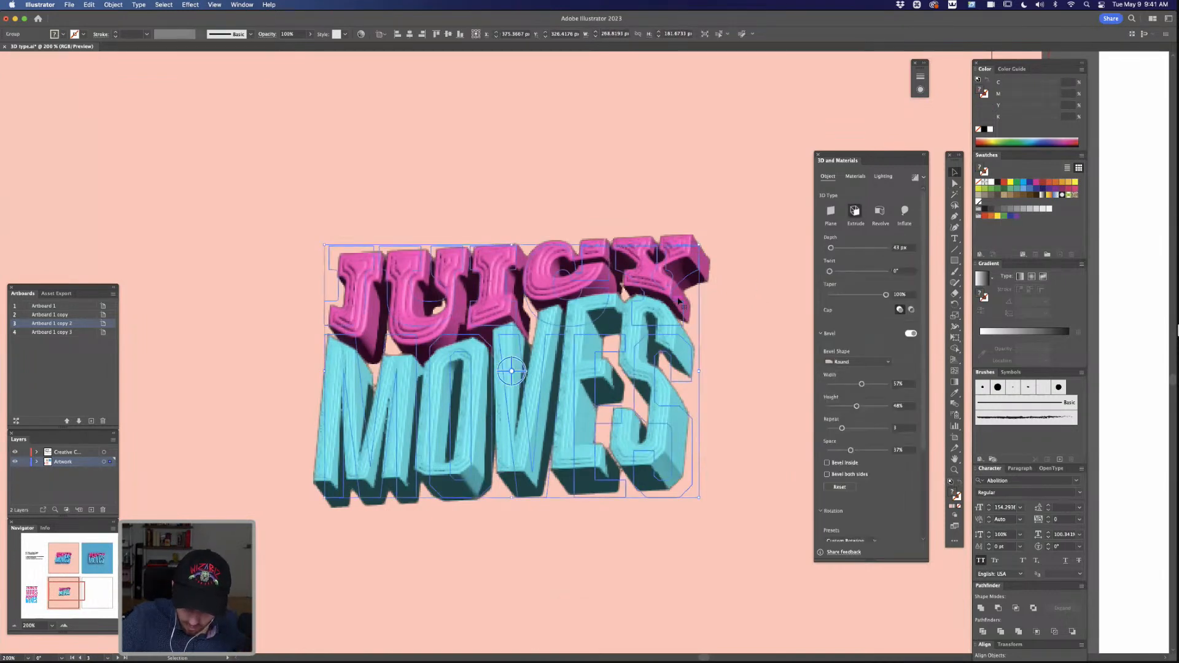
click(916, 178)
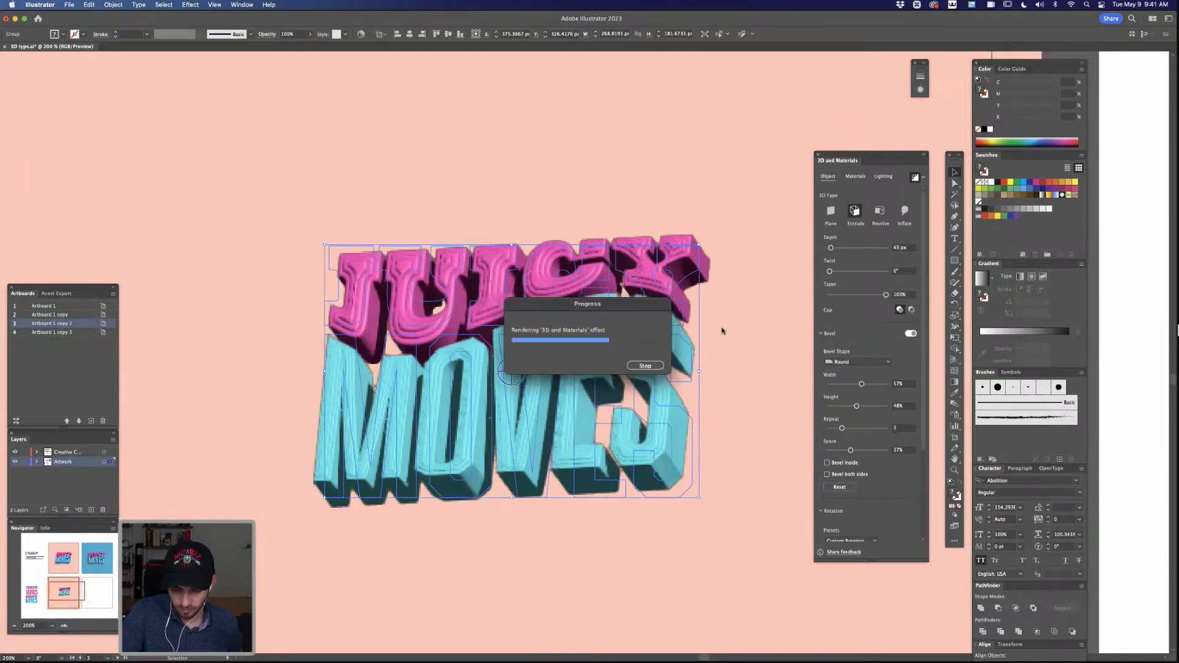
super+click(757, 244)
key(super+minus)
key(super+minus)
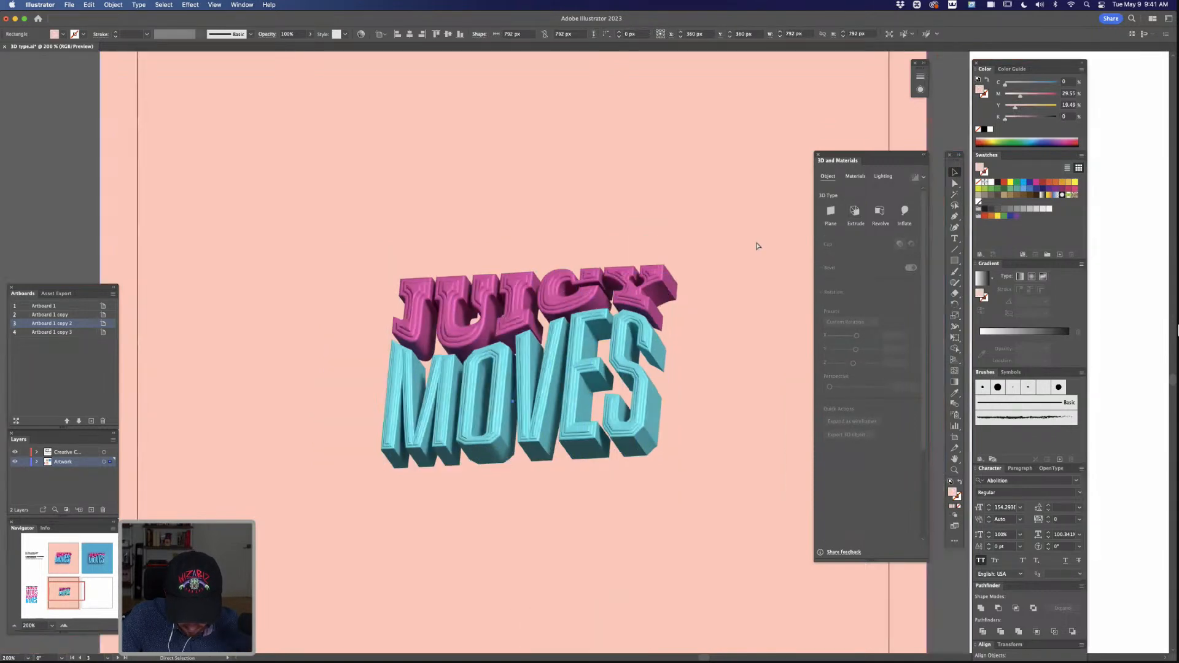
key(super+equal)
key(super+equal)
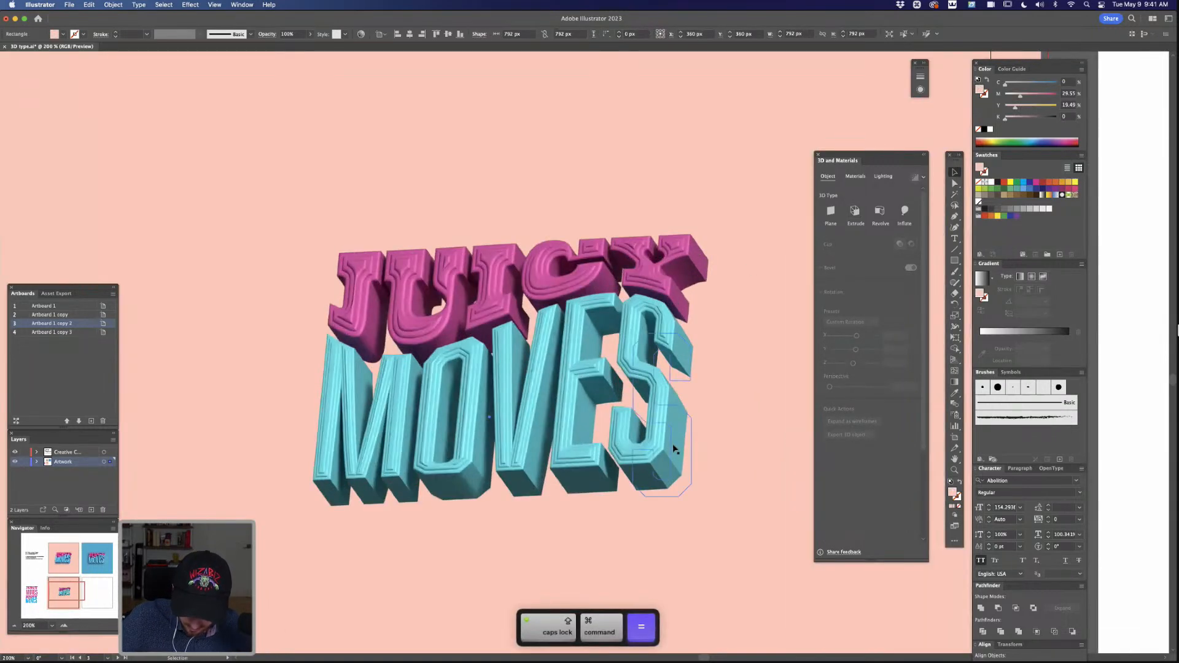
click(675, 449)
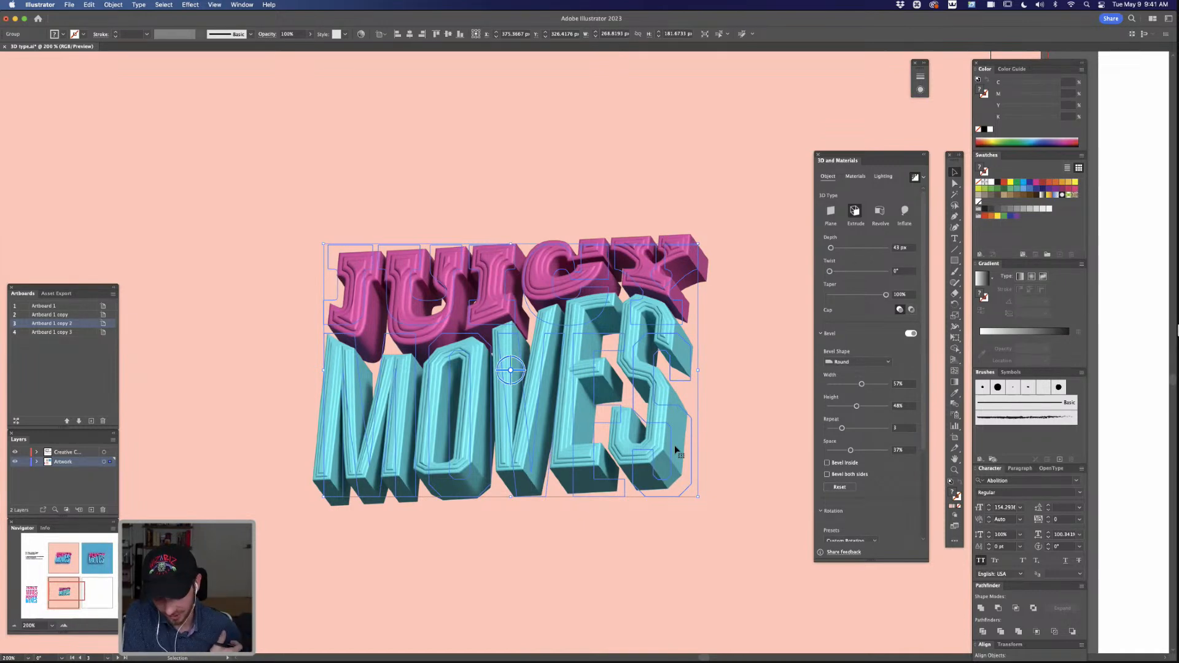
click(916, 177)
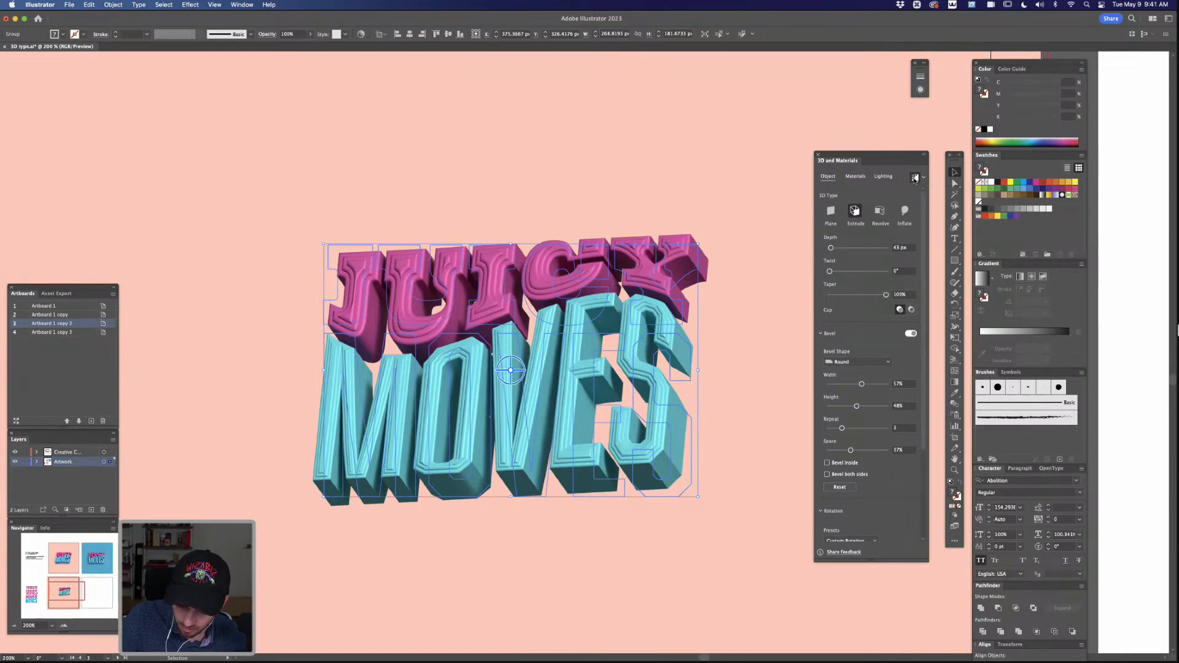
Step: Turn on shadows for the 3D lettering, positioned behind the object
click(882, 177)
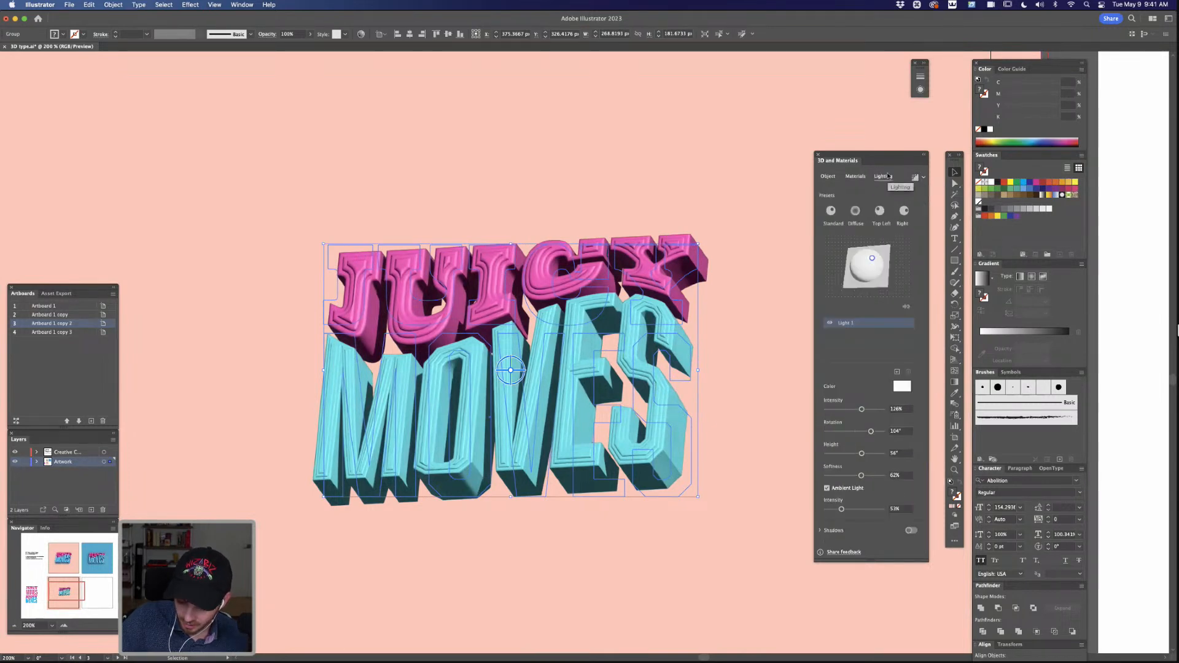
click(911, 530)
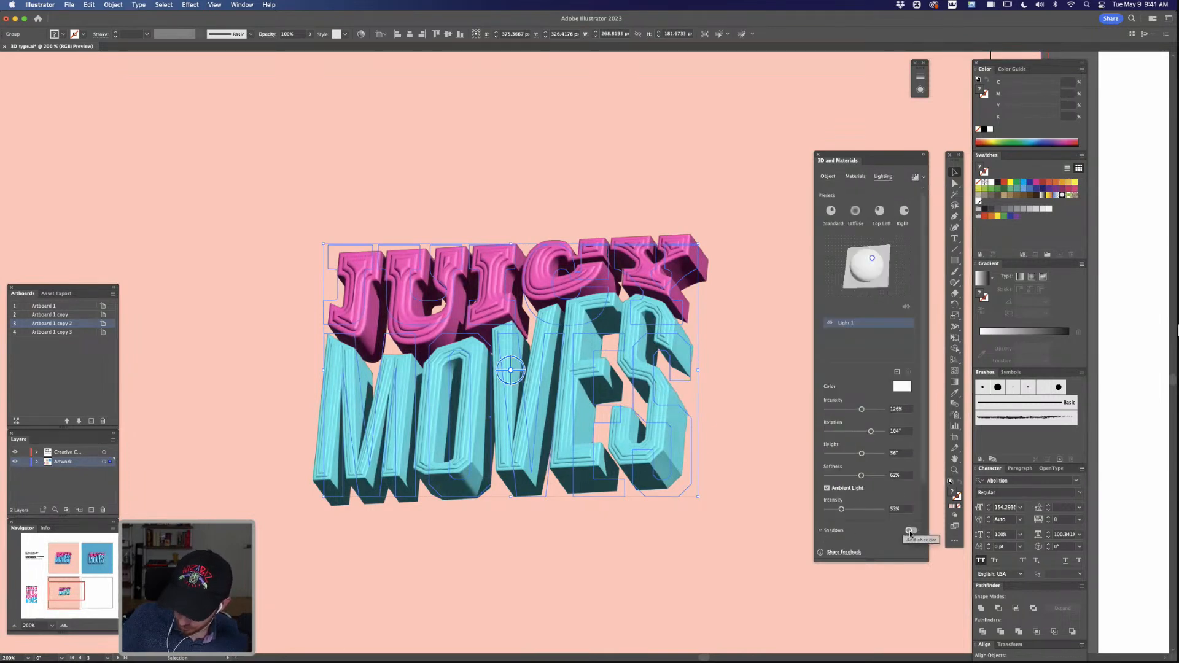
scroll(926, 435, down, 1)
scroll(926, 435, down, 1)
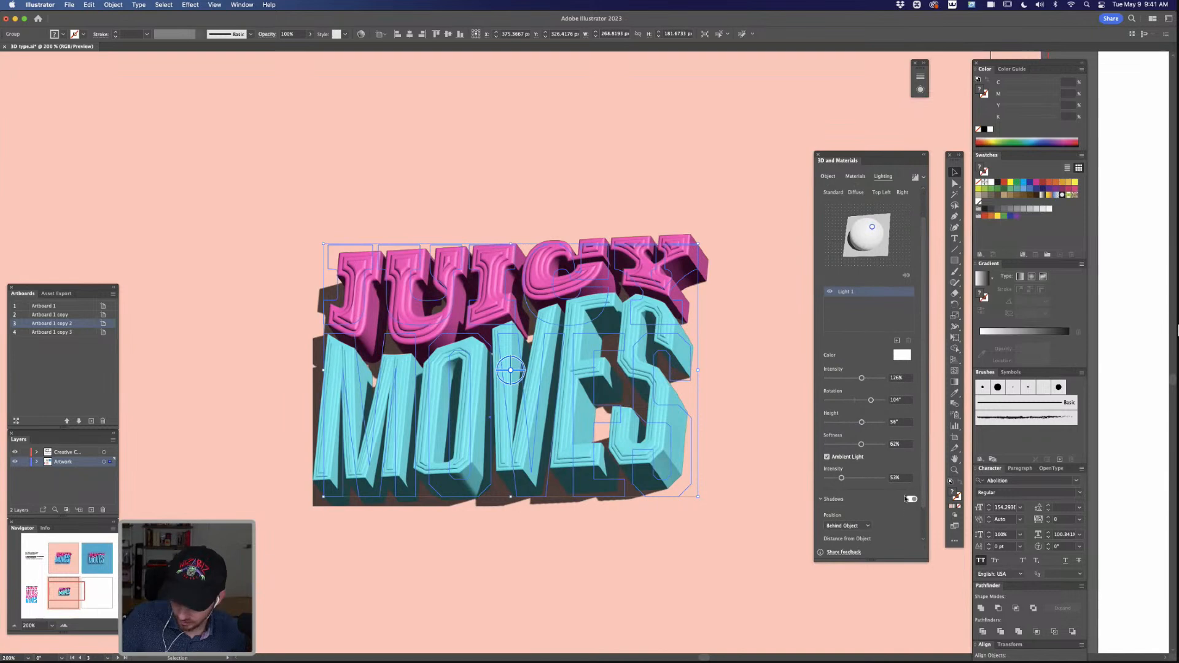
scroll(880, 516, down, 3)
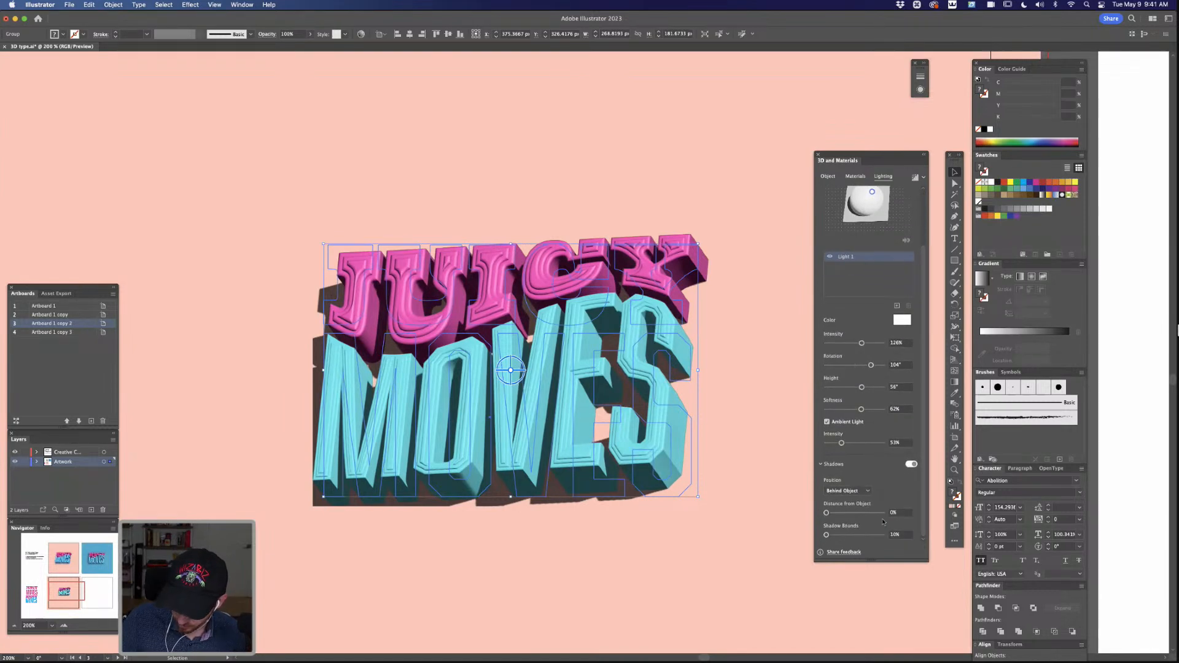
Step: Extend the lettering's shadow bounds to 180% and set the shadow's distance from the object to 0%
click(837, 515)
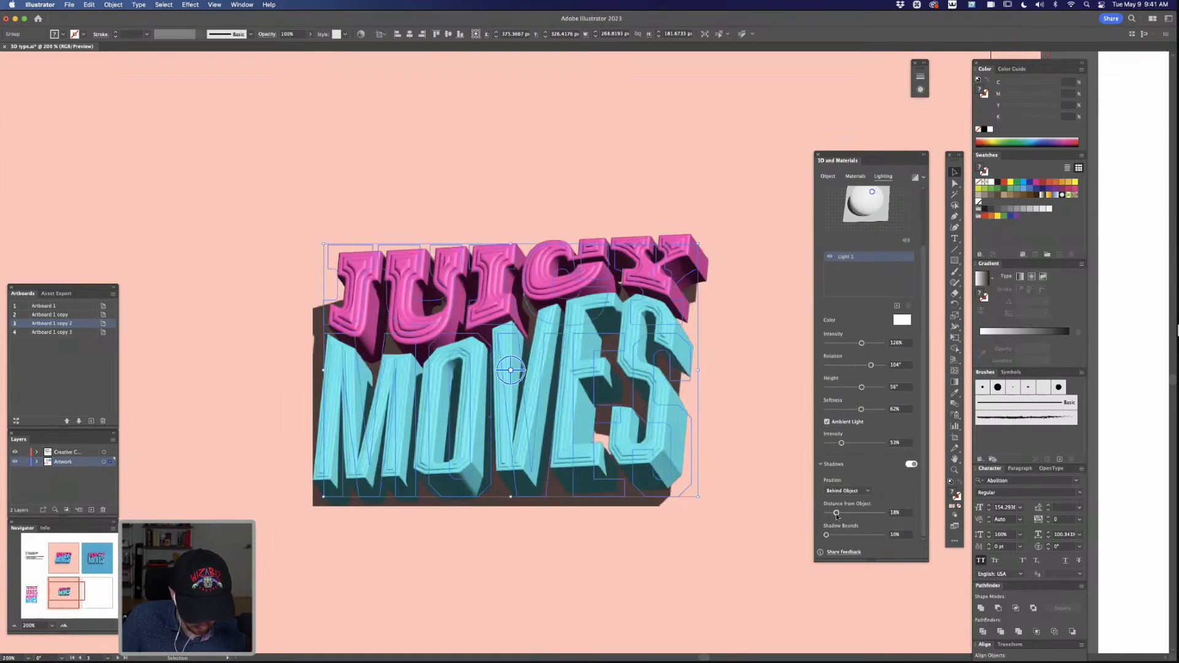
click(848, 535)
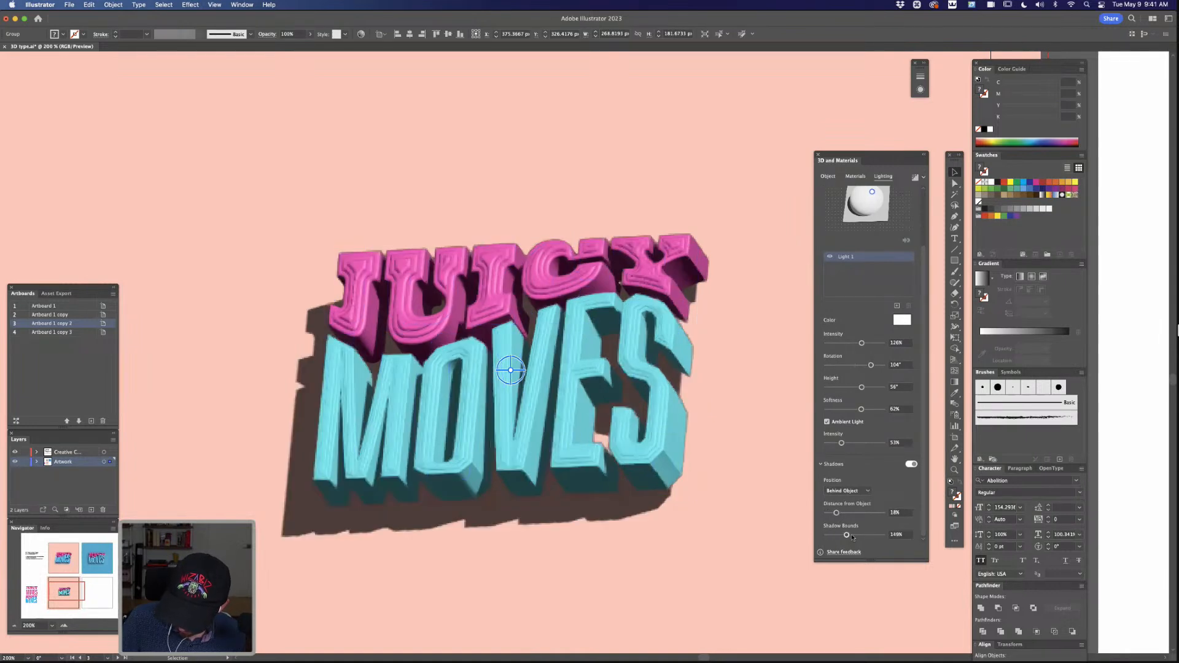
click(852, 536)
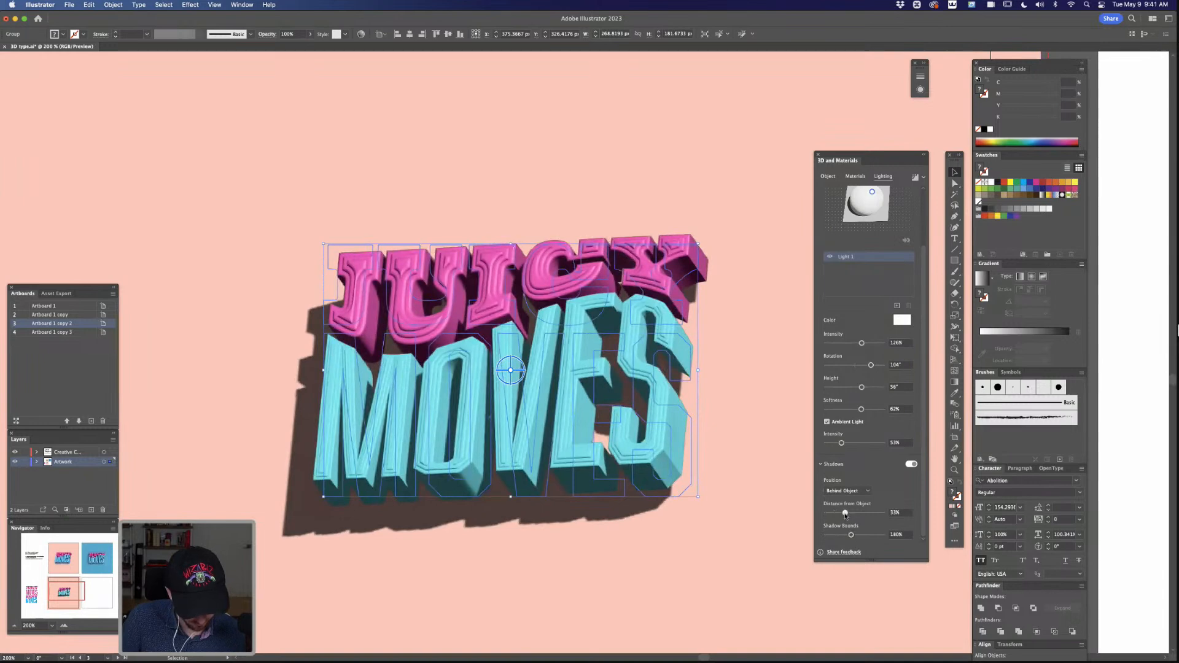
drag(846, 515, 802, 532)
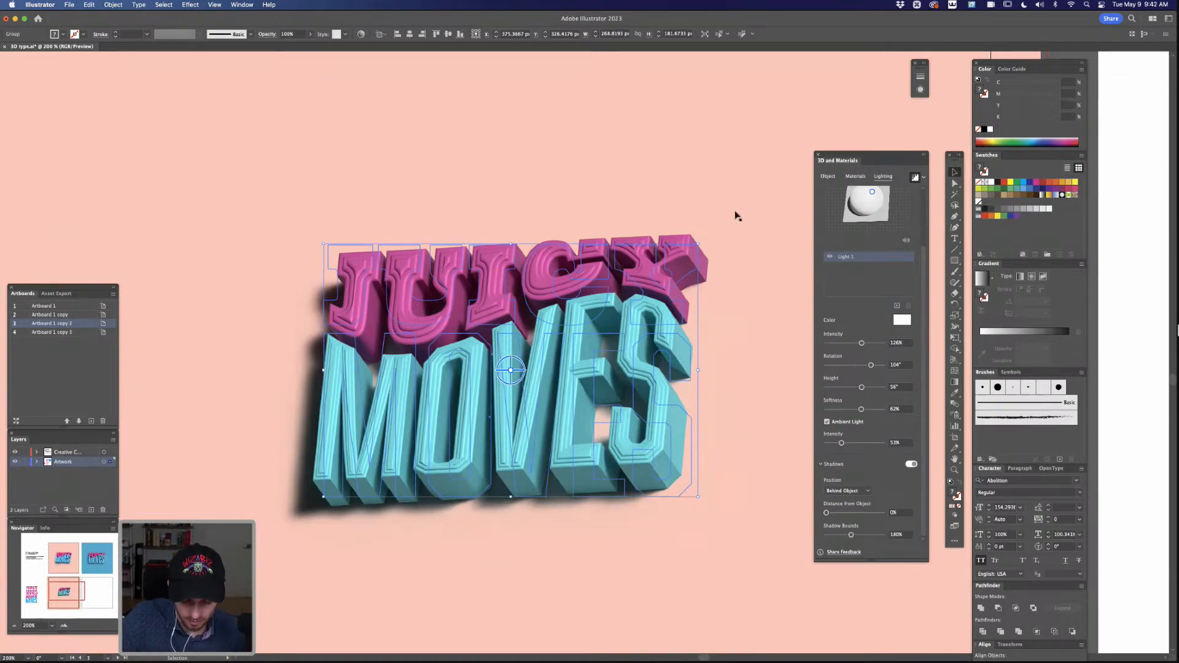
Step: Compare the ray-traced, shadowed lettering with the finished versions on the other artboards, and switch ray tracing off
click(750, 236)
key(super+minus)
key(super+minus)
key(super+minus)
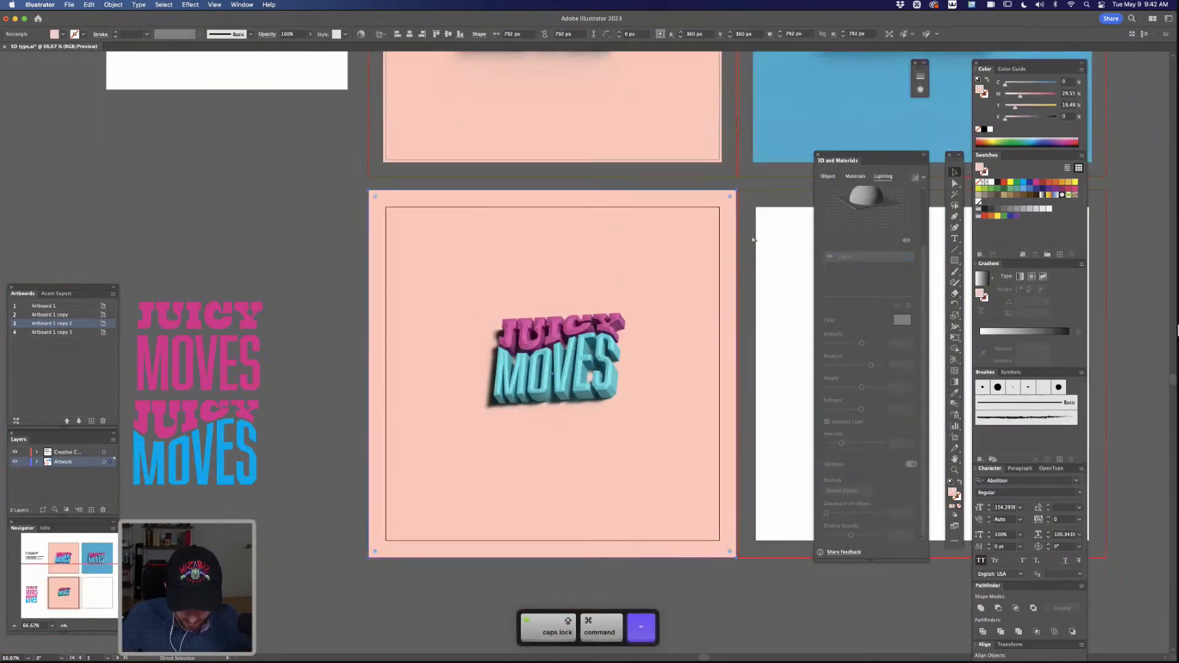
key(super+minus)
drag(719, 344, 696, 436)
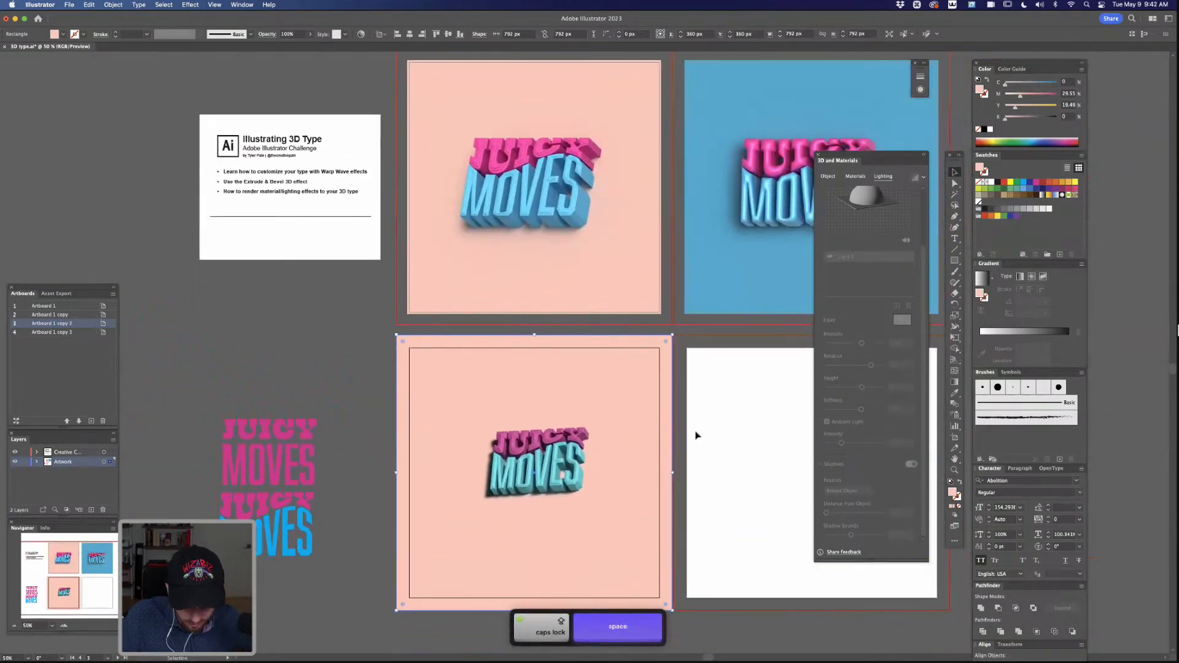
super+click(678, 480)
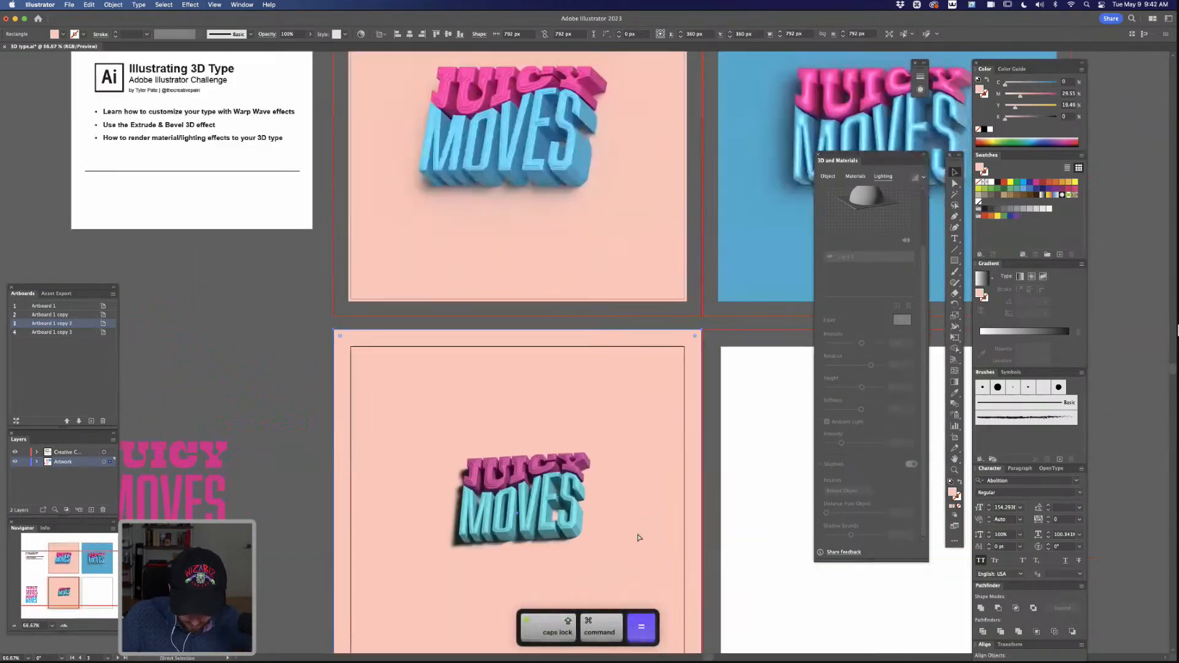
click(622, 452)
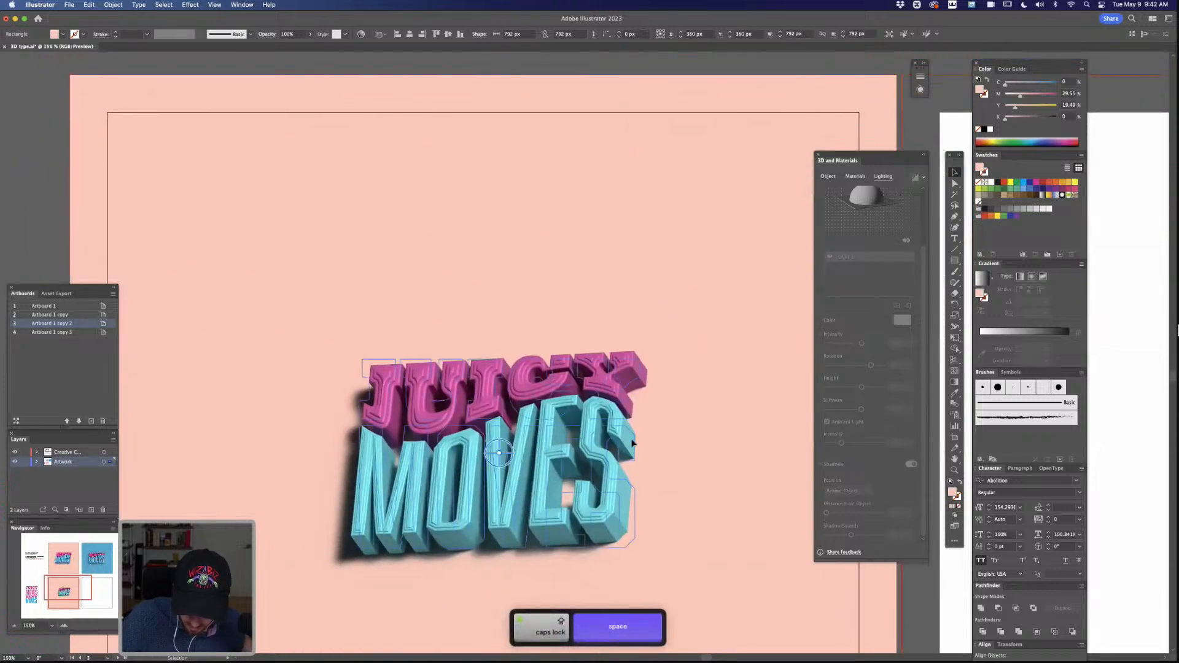
click(916, 178)
Step: Recolour all the JUICY letters a cleaner pink by setting their fill to 0% cyan and 7% yellow
click(712, 448)
key(a)
click(623, 374)
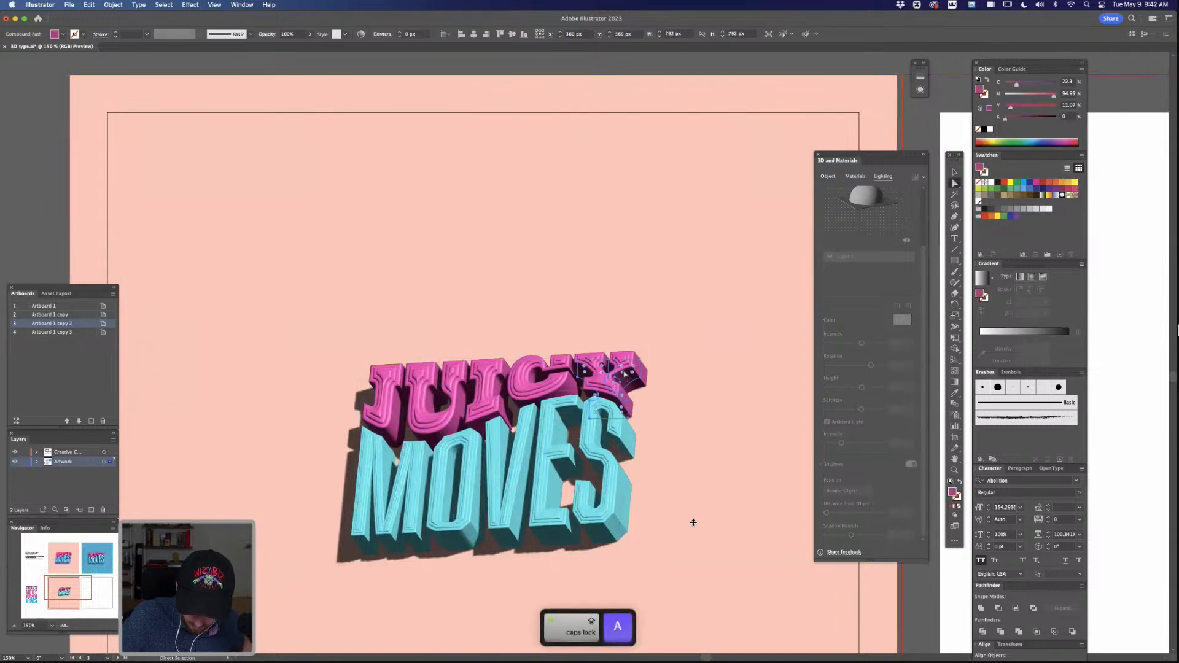
shift+click(560, 378)
shift+click(482, 375)
shift+click(449, 376)
shift+click(395, 379)
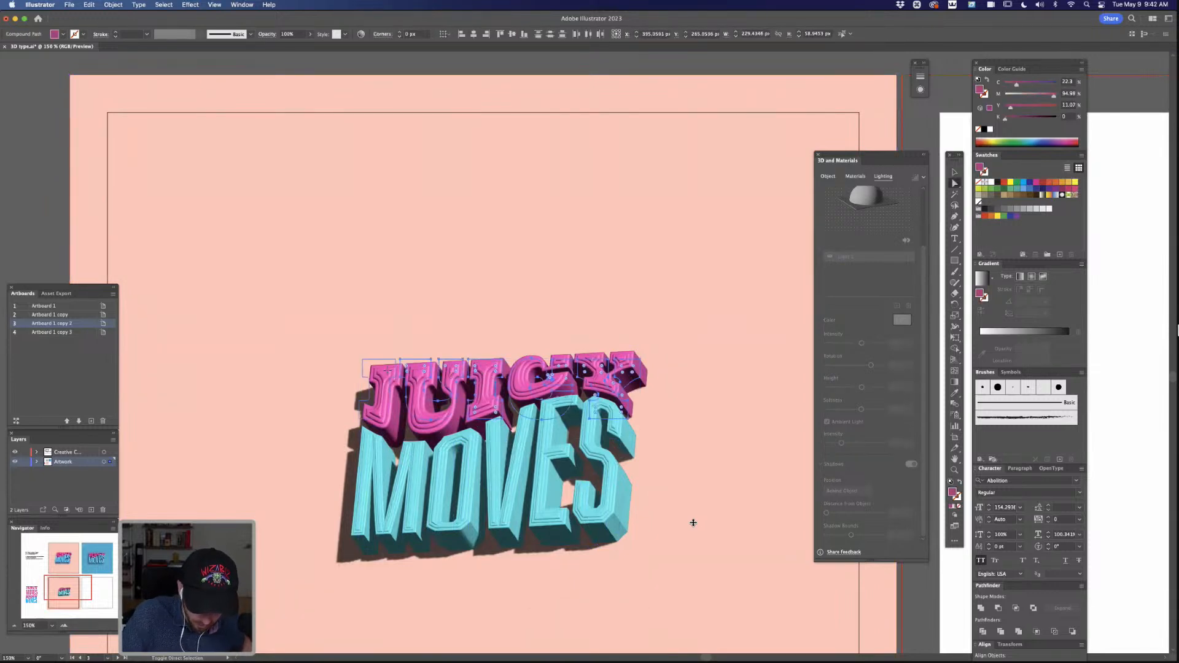
key(super+y)
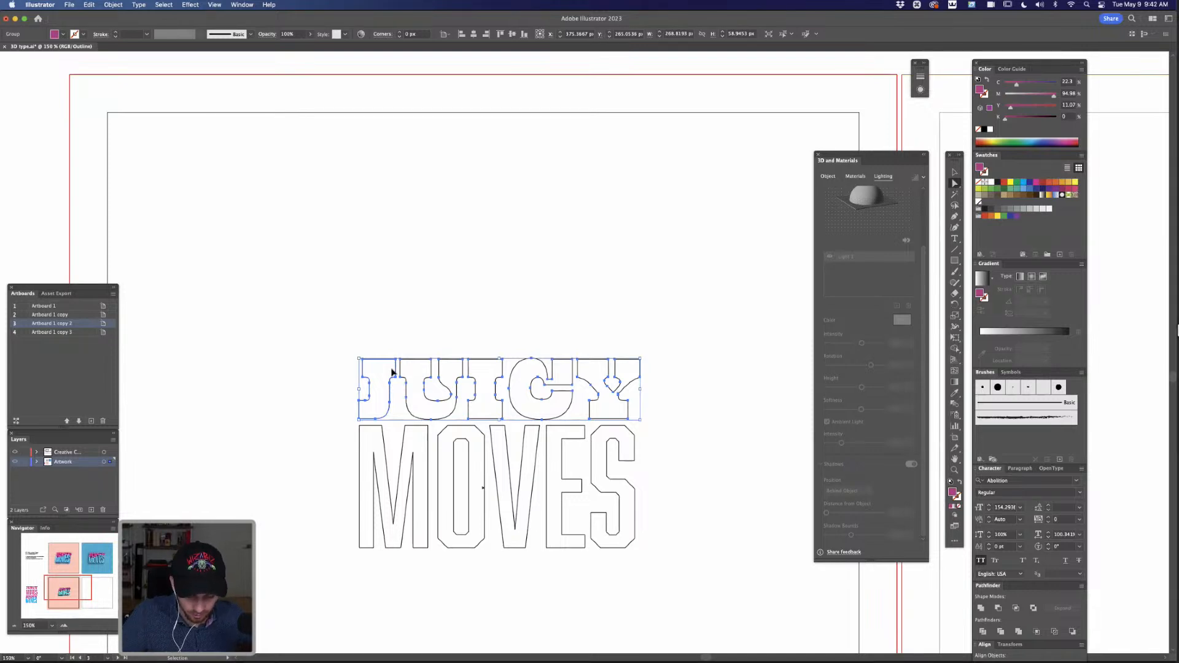
key(super+y)
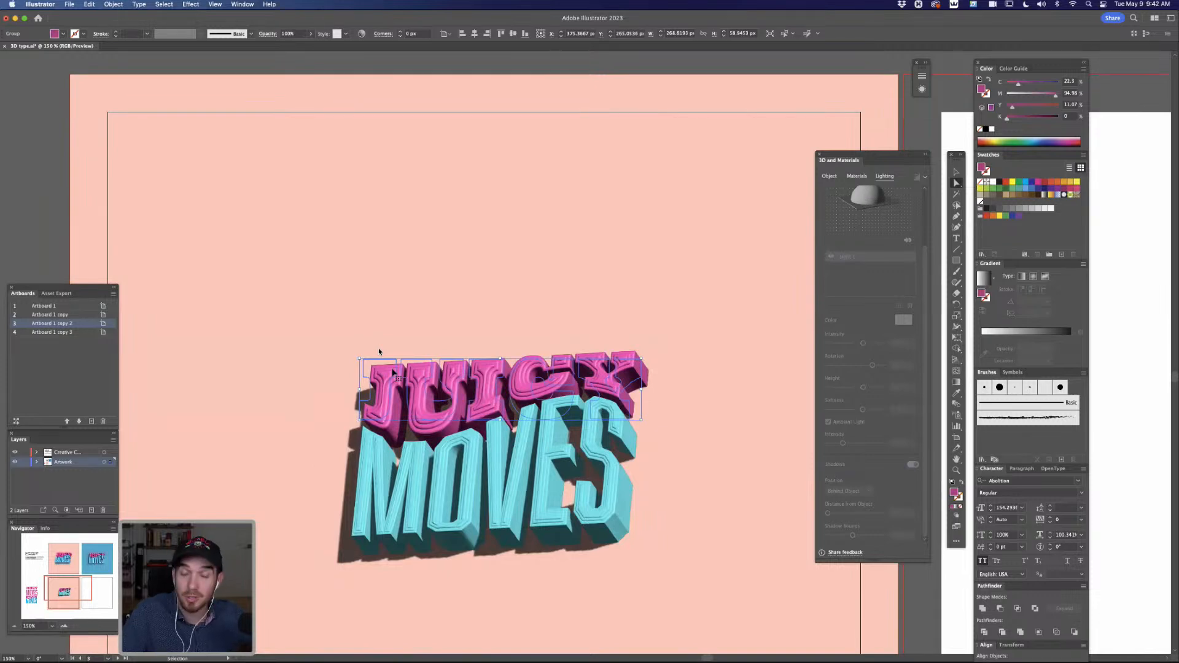
key(super+y)
key(super+y)
key(a)
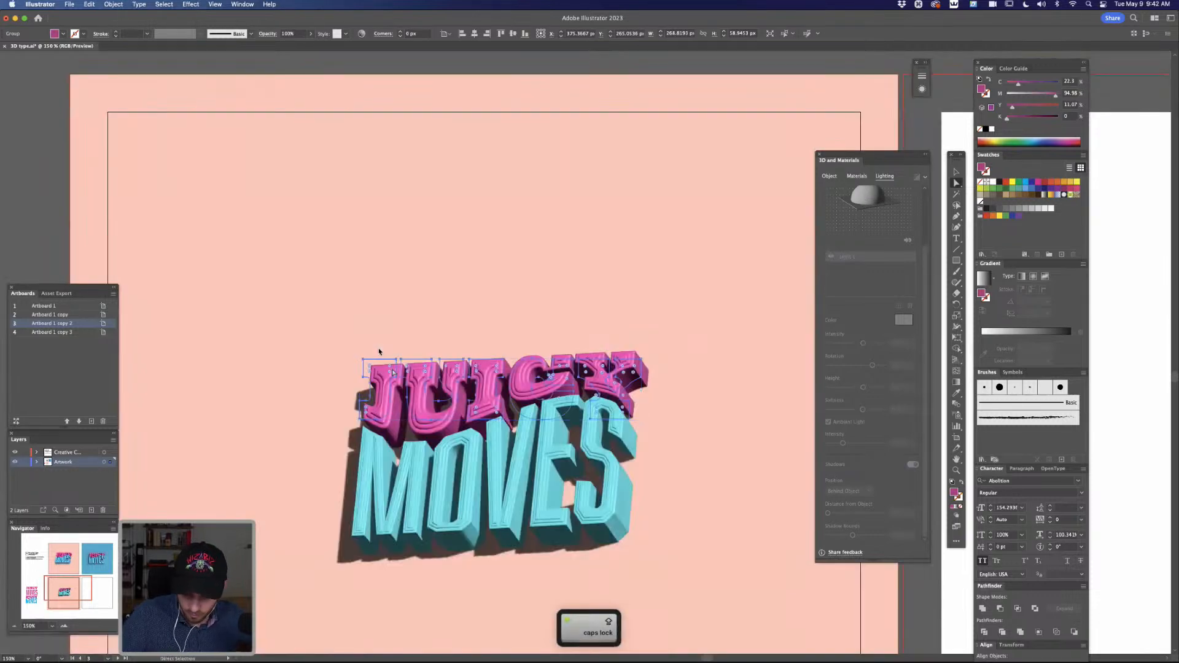
drag(1015, 87, 1014, 114)
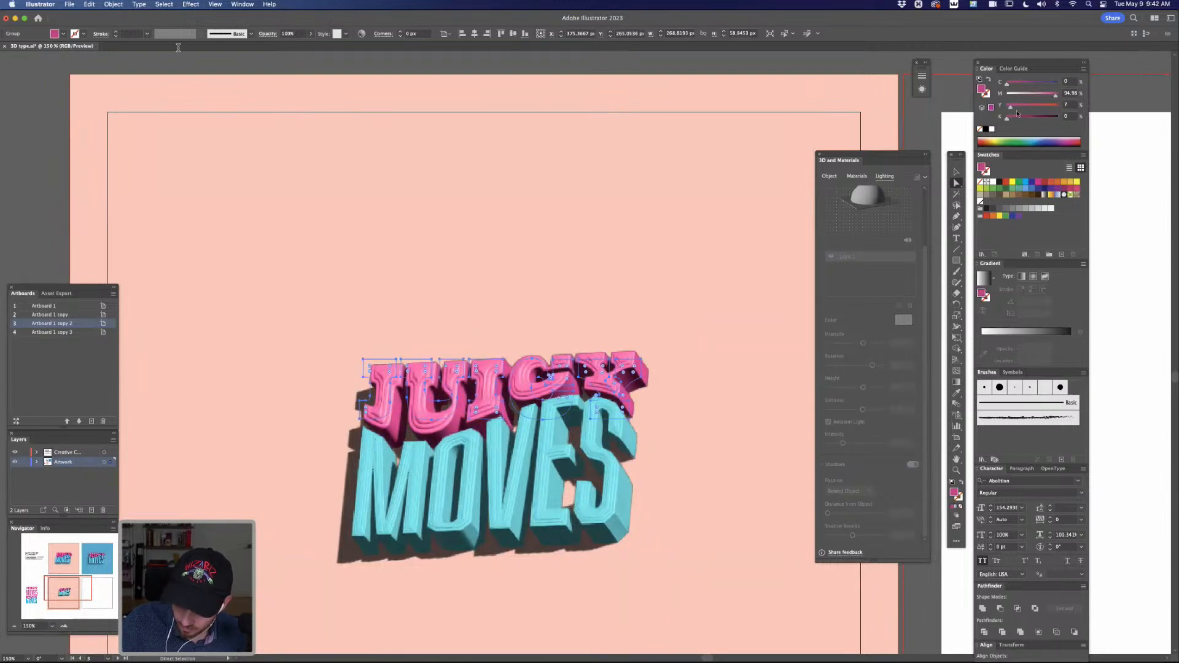
Step: Recolour all the MOVES letters bright blue by raising the cyan and reducing the yellow in their fill
click(617, 492)
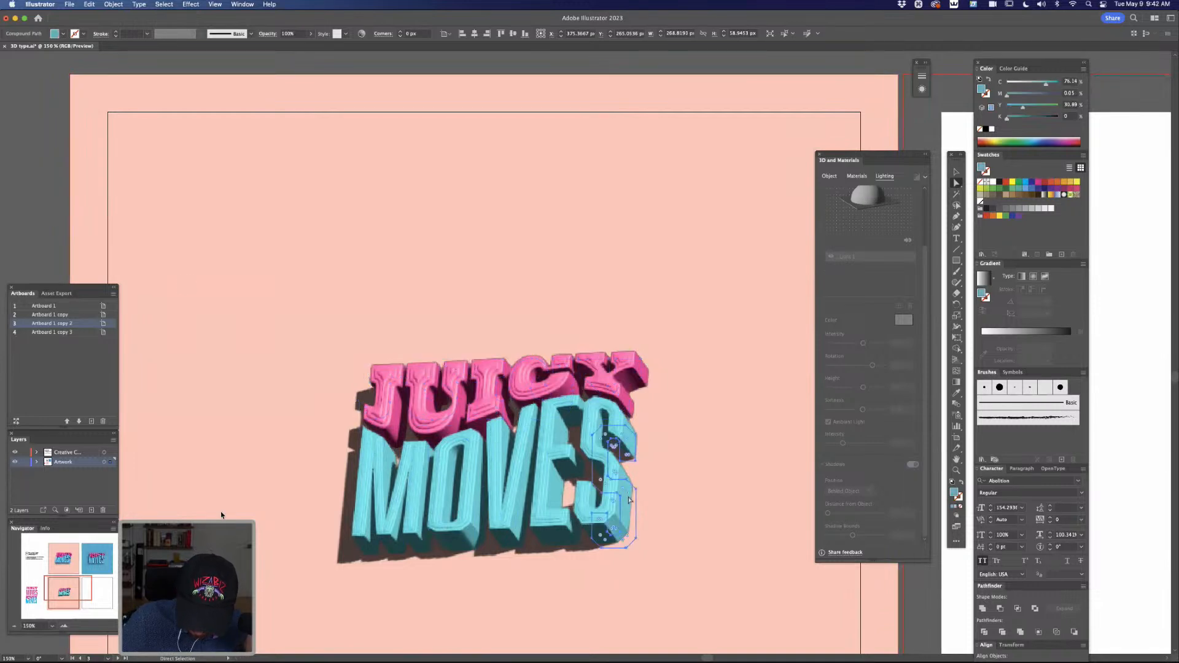
shift+click(516, 525)
shift+click(473, 522)
shift+click(427, 524)
key(Caps_Lock)
click(1052, 84)
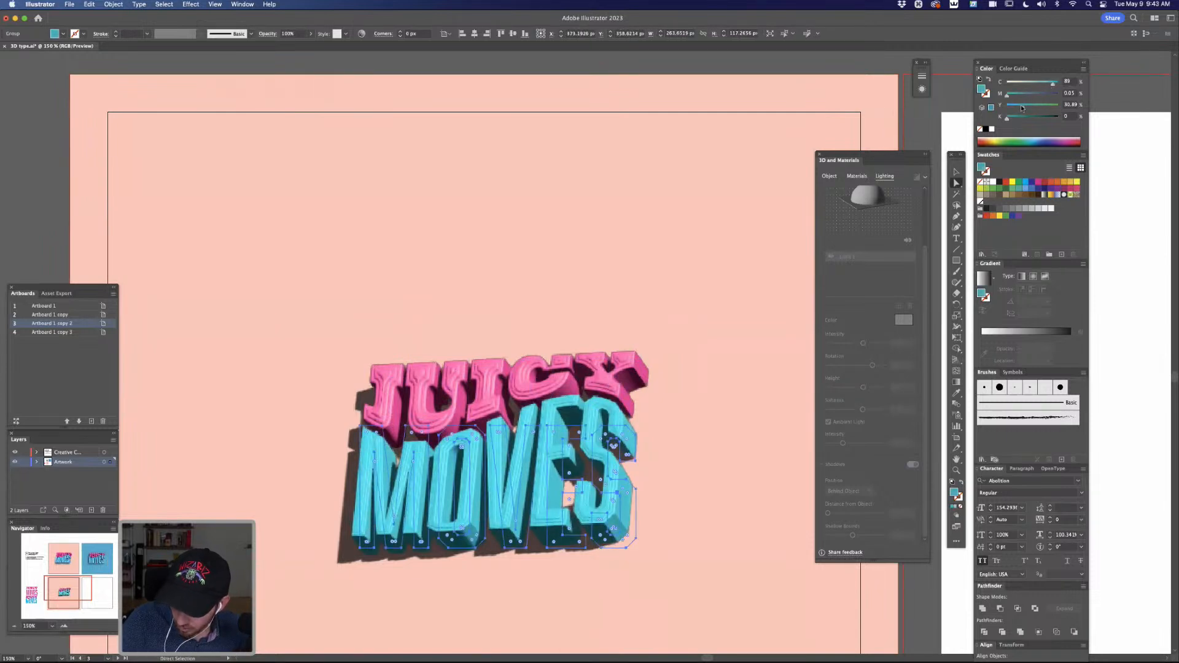
click(717, 412)
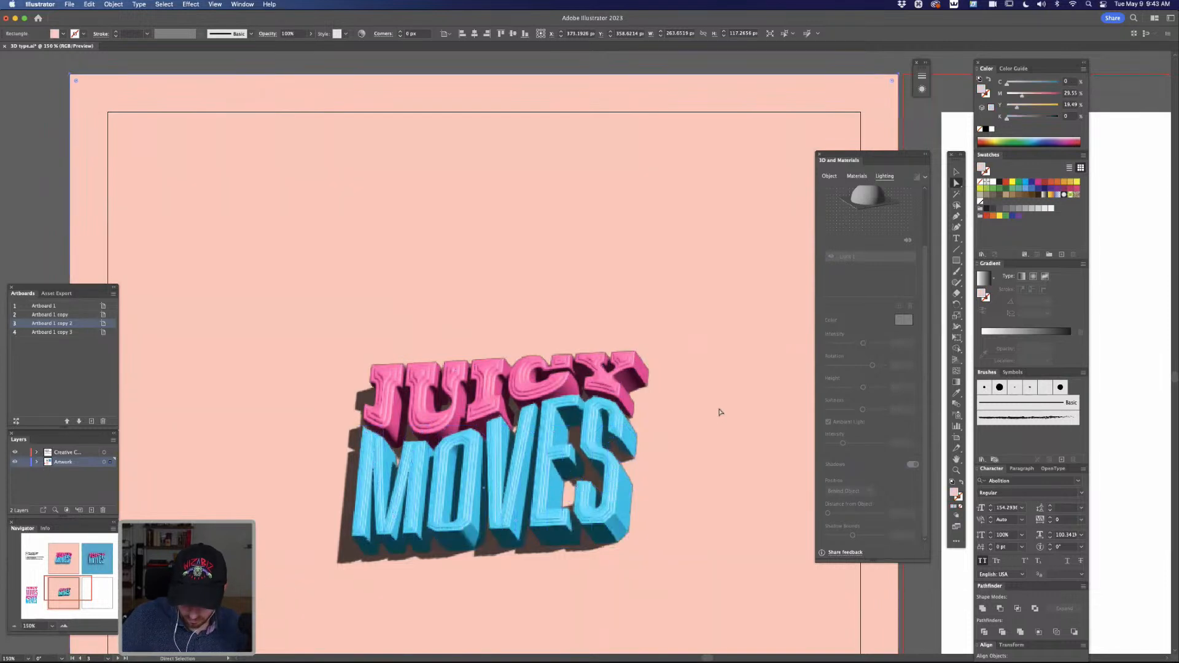
Step: Render the recoloured 3D lettering with ray tracing and check it within its whole artboard
key(v)
click(614, 427)
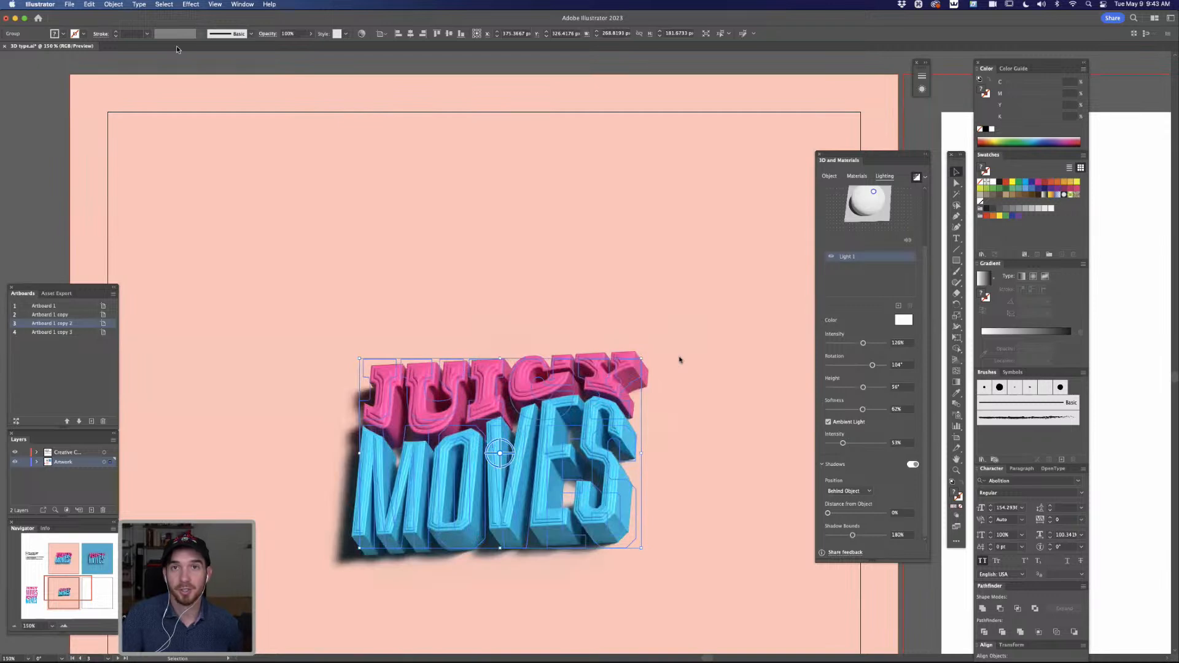
click(720, 418)
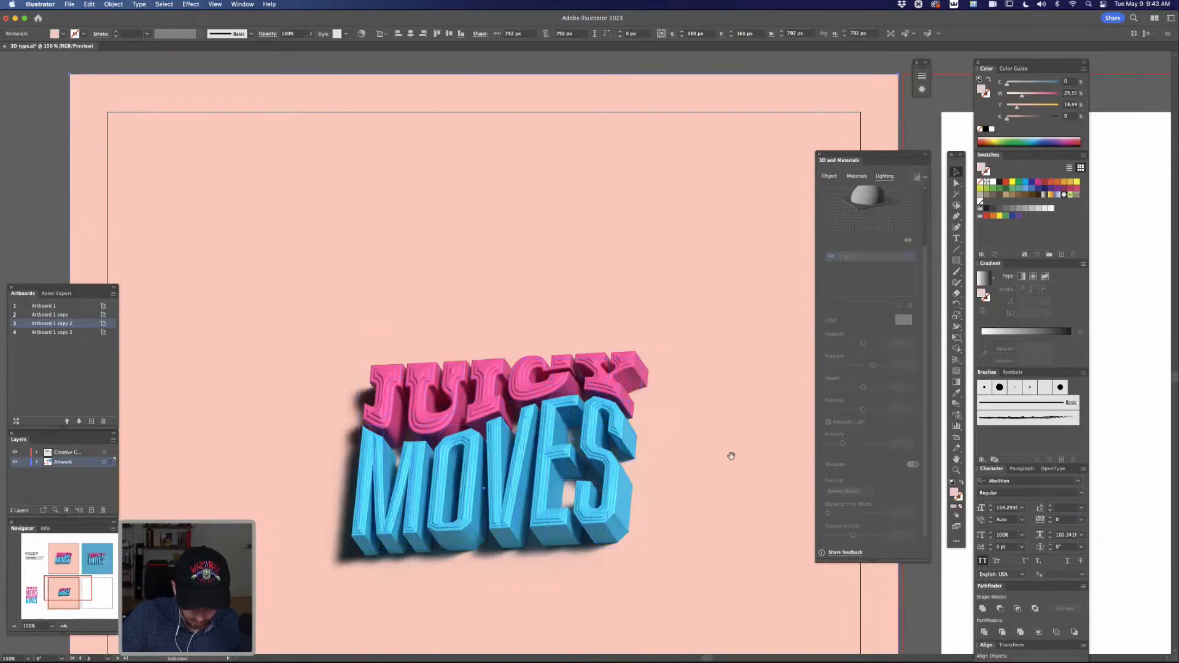
drag(729, 453, 726, 364)
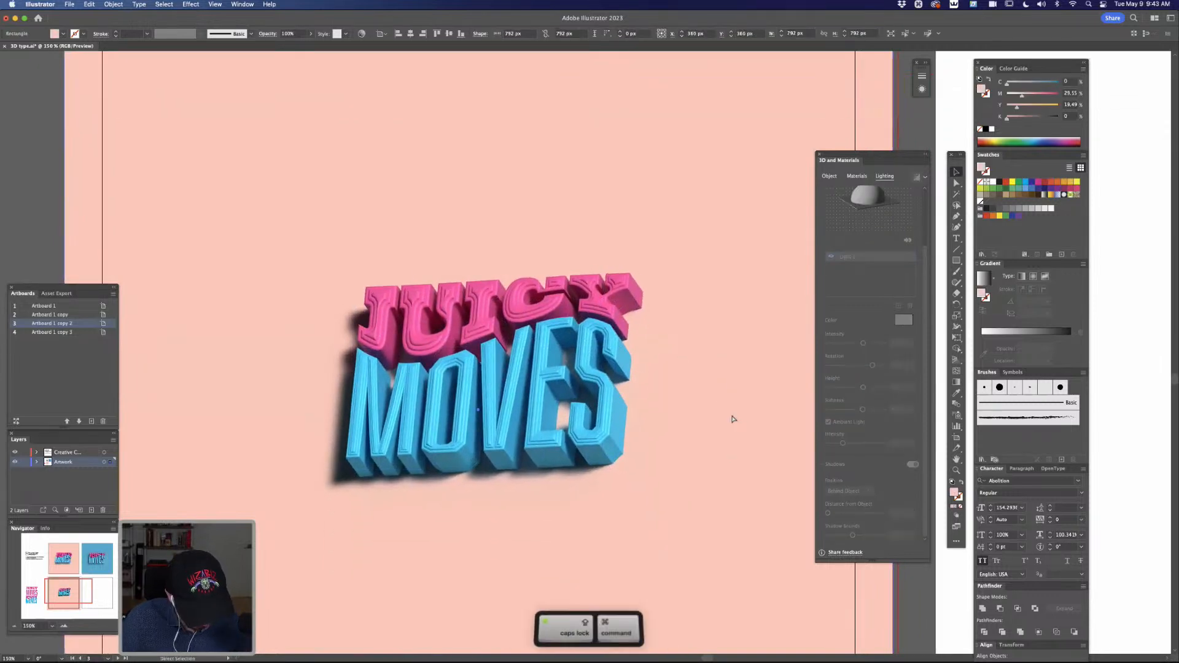
key(super+minus)
key(super+minus)
click(732, 398)
click(601, 356)
drag(601, 355, 595, 365)
click(760, 366)
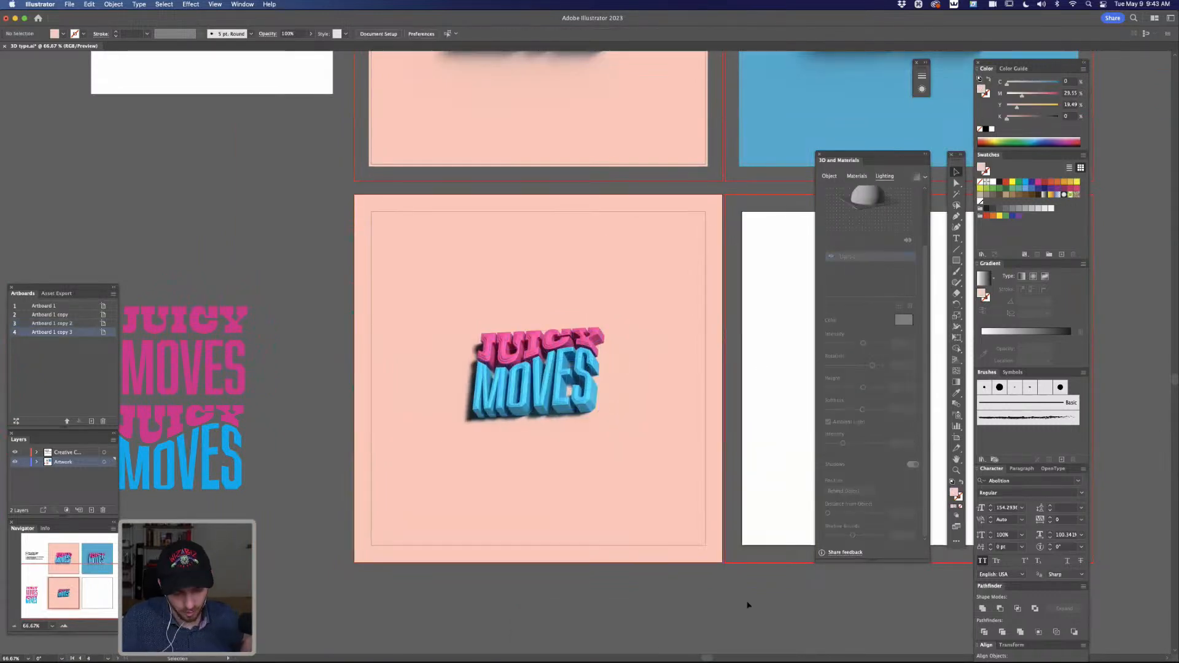
Step: Place a copy of the flat, wave-warped JUICY MOVES lettering in the middle of the blank white artboard
drag(753, 529, 702, 481)
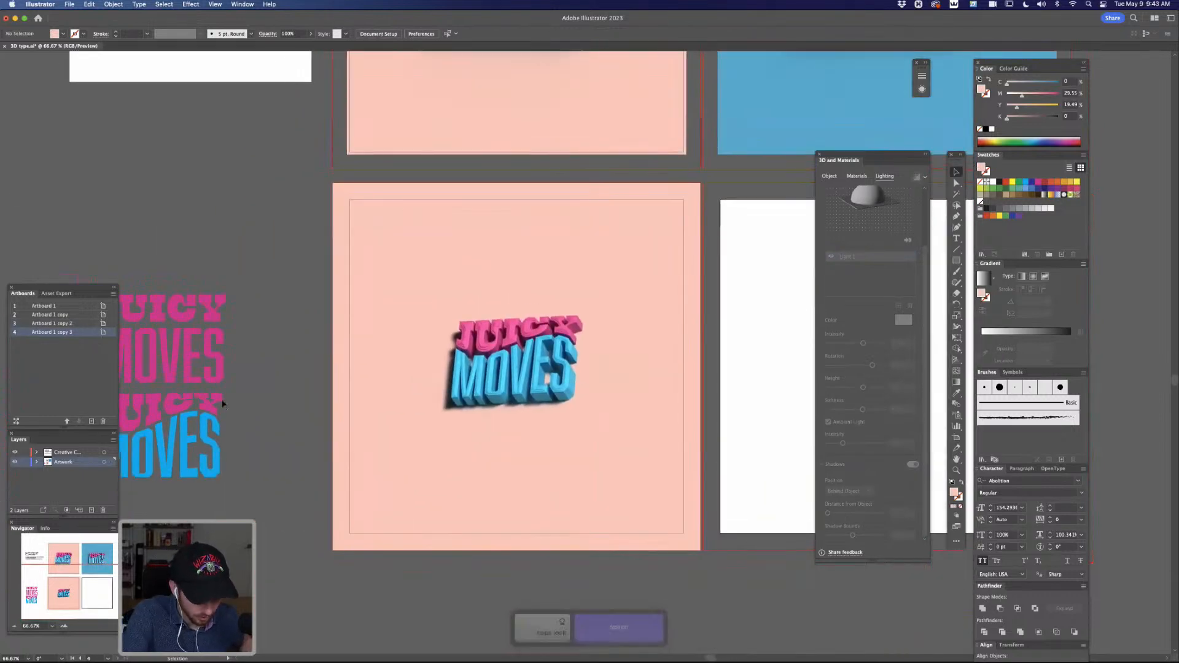
drag(291, 380, 853, 310)
drag(766, 442, 540, 509)
drag(557, 451, 739, 452)
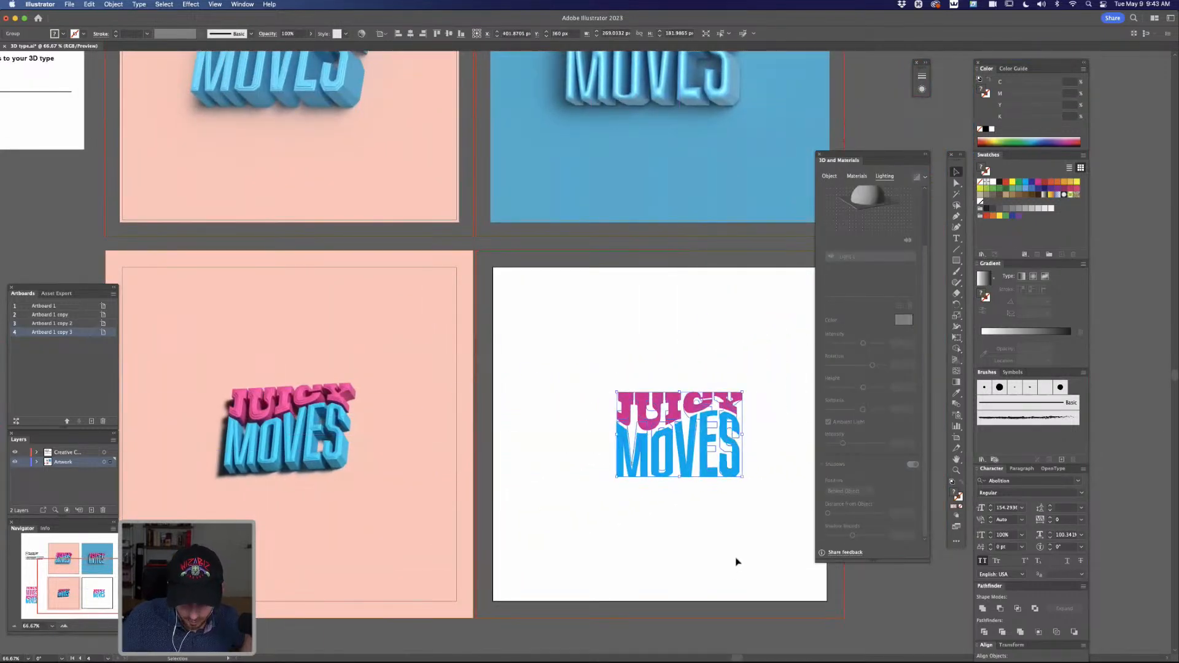
key(super+=)
drag(813, 413, 652, 345)
click(669, 309)
Step: Open the Wave warp effect of the copied flat JUICY MOVES lettering for editing
key(a)
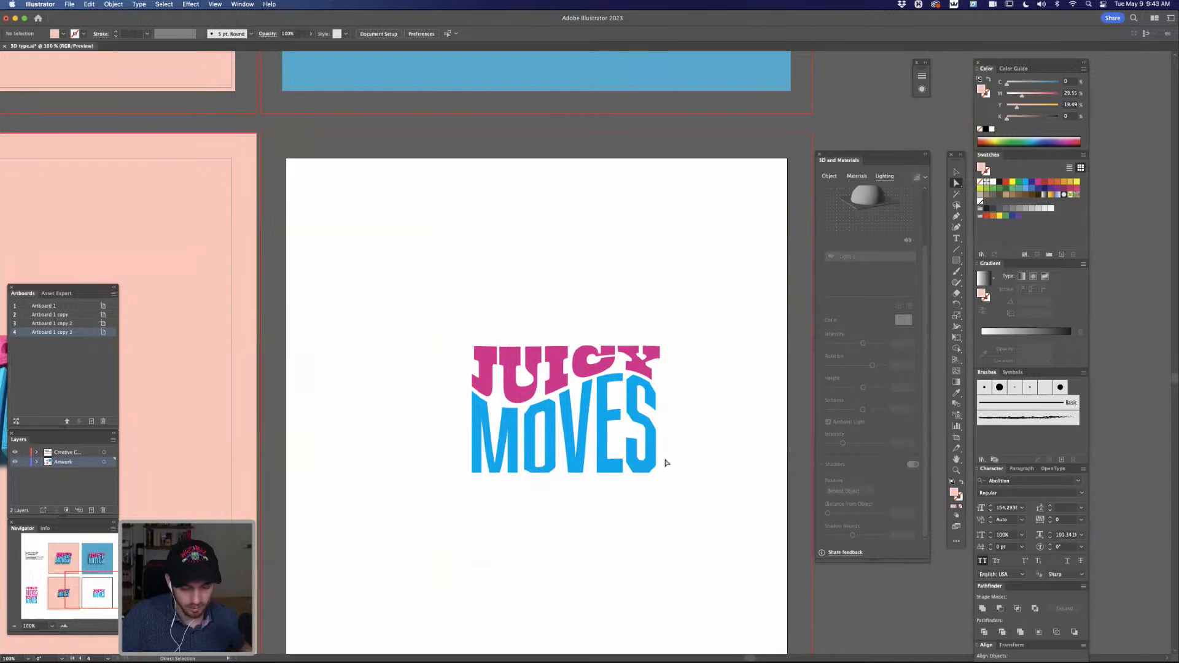
key(v)
click(639, 403)
click(922, 89)
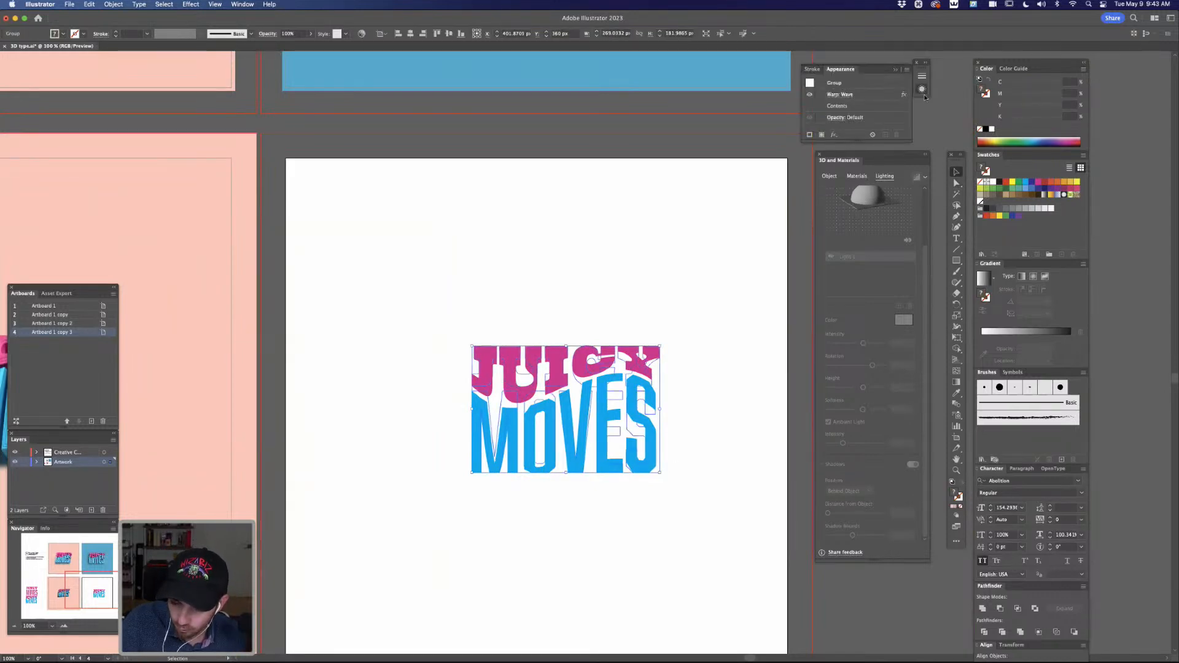
click(846, 95)
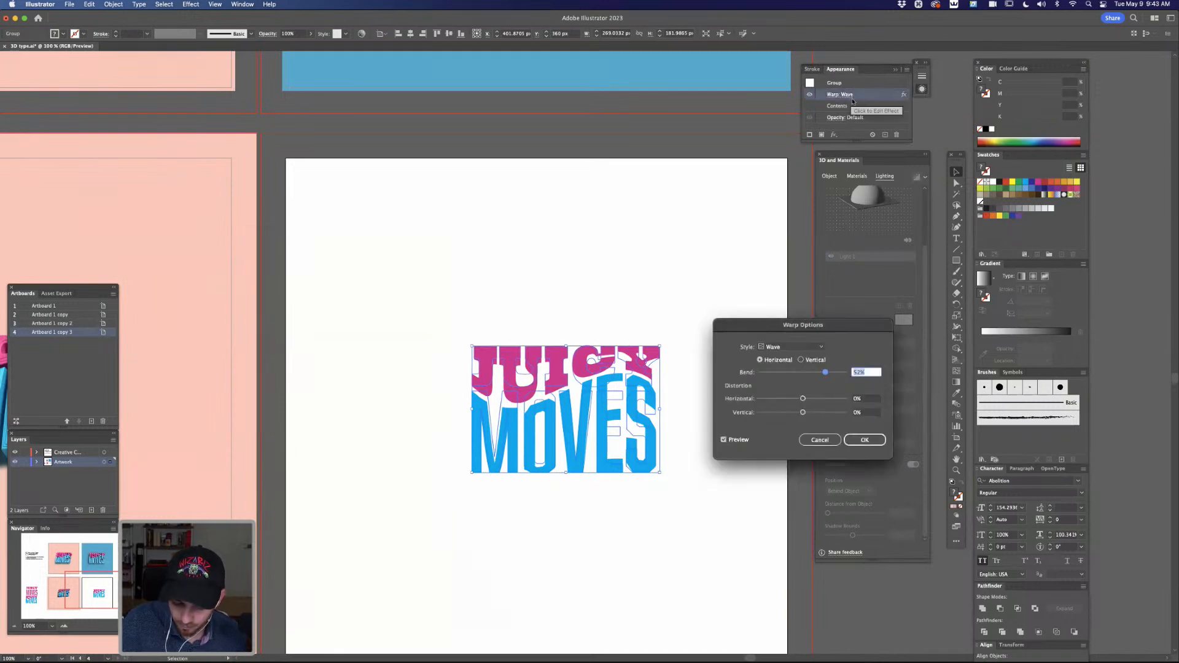
Step: Try the FishEye and Flag warp styles on the copied lettering
click(792, 347)
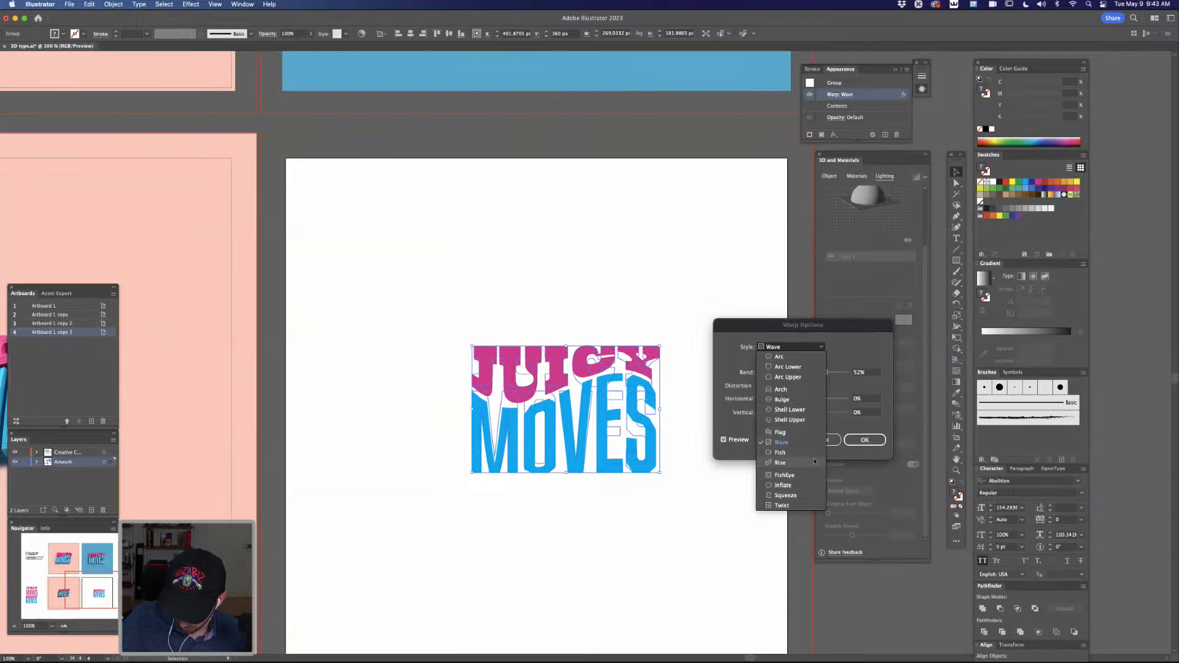
click(798, 476)
click(793, 352)
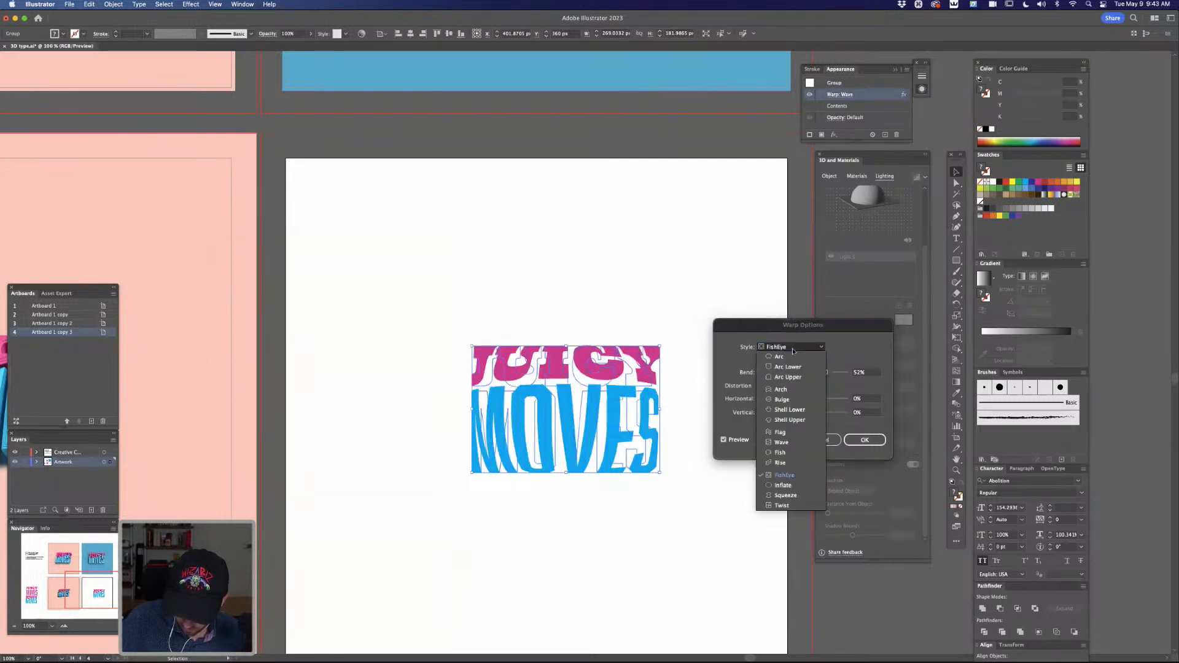
click(793, 435)
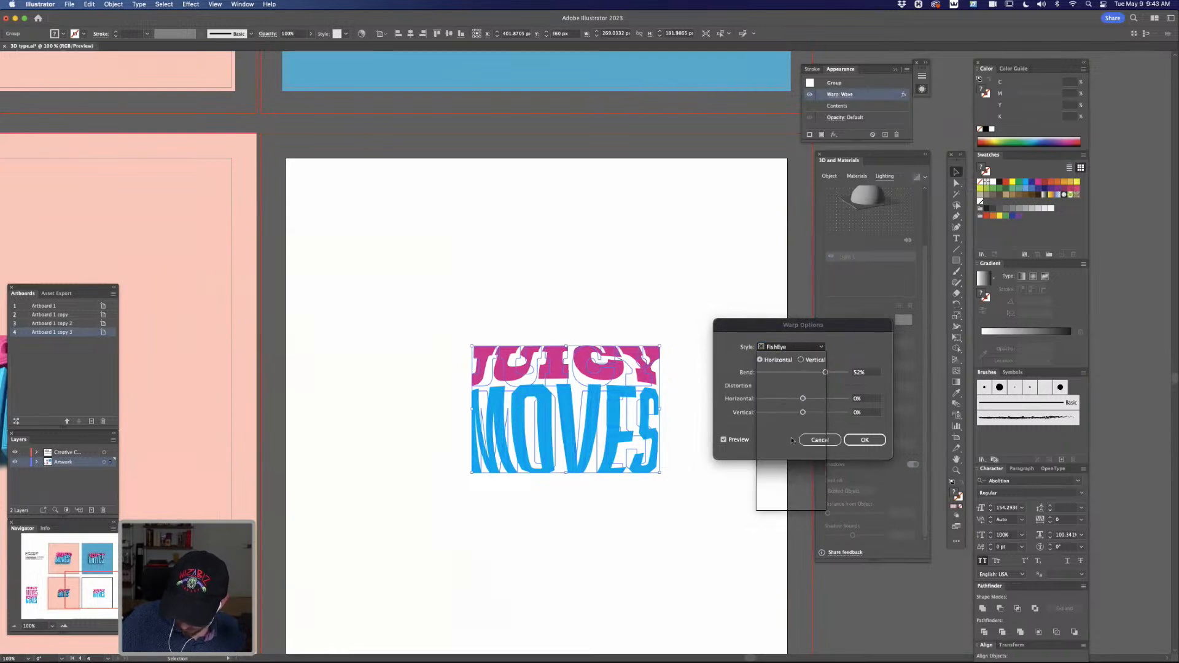
Step: Warp the lettering with the horizontal Bulge style at 33% bend and 0% distortion
click(804, 348)
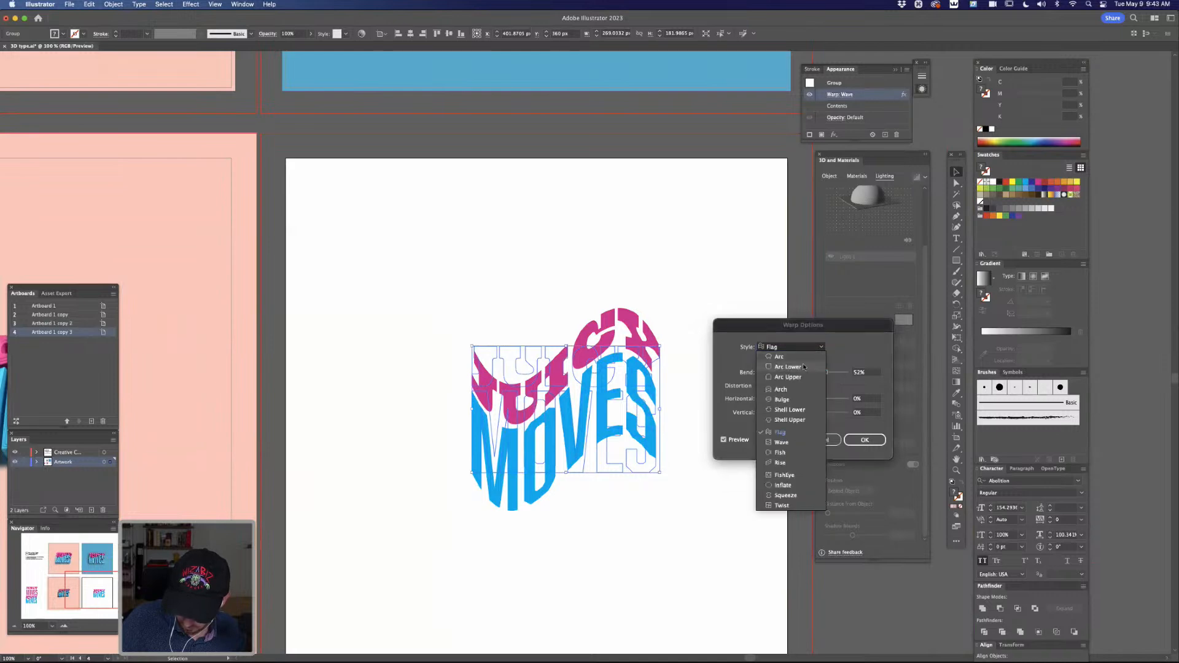
click(802, 401)
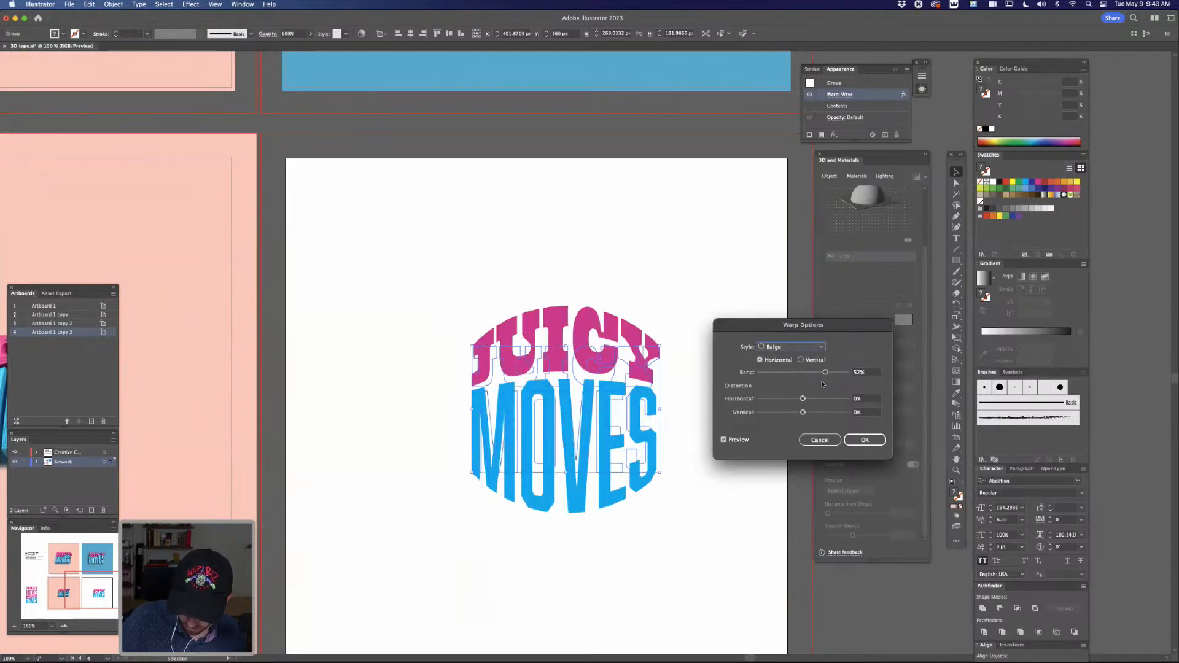
drag(826, 373, 804, 399)
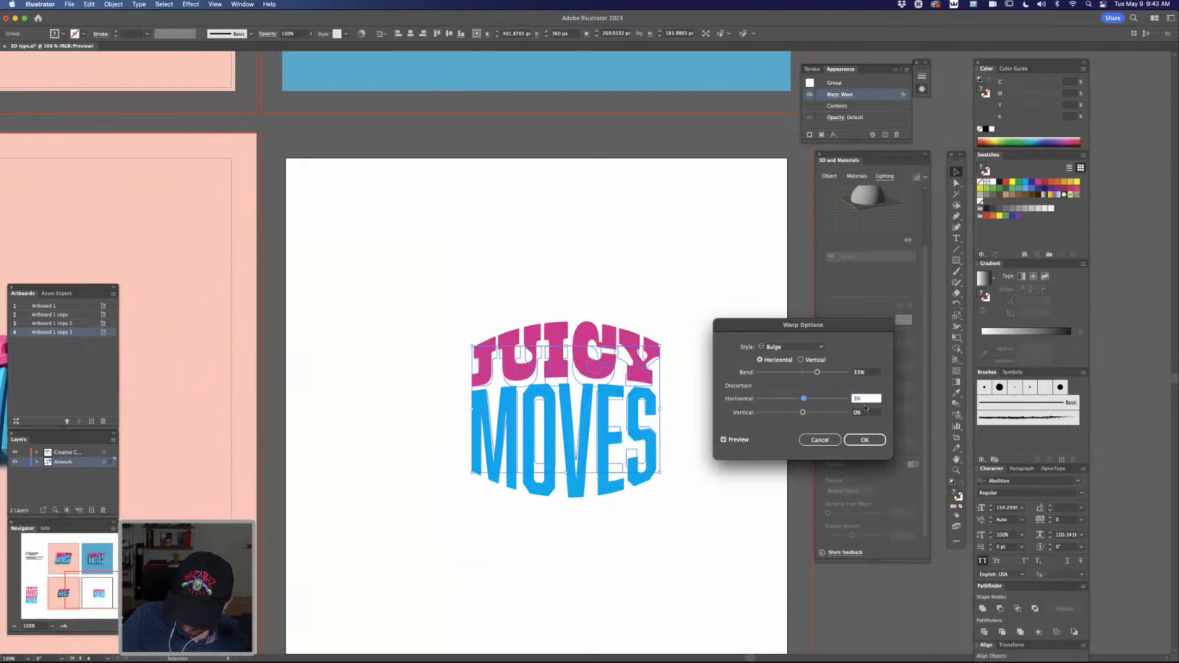
key(Return)
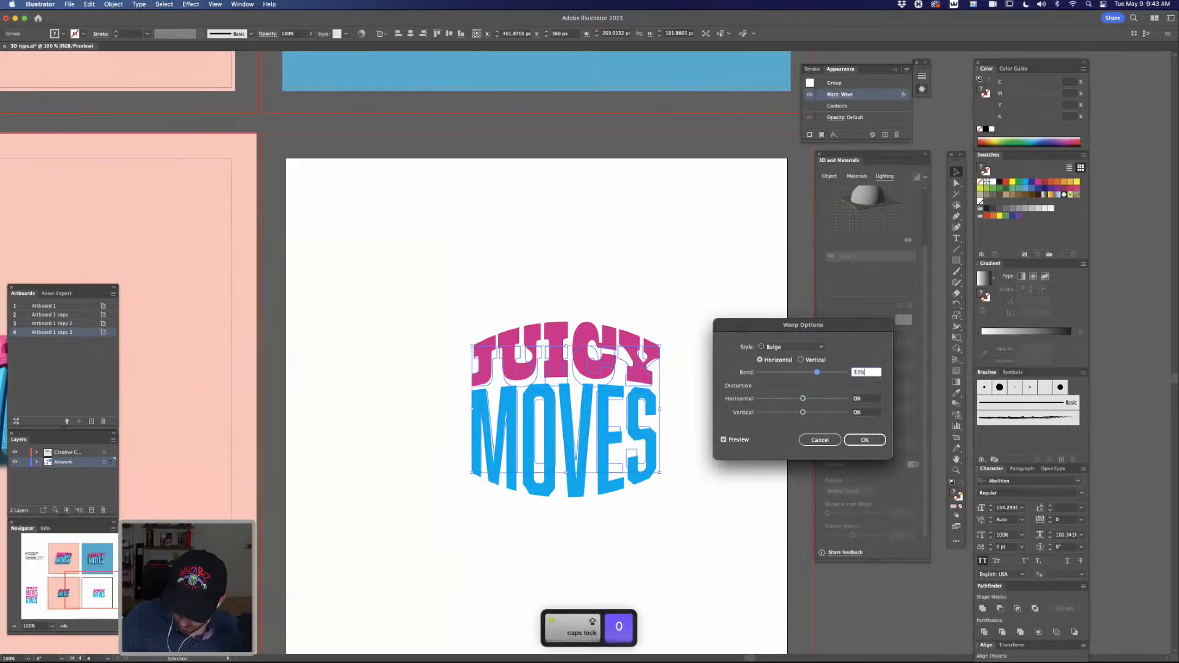
Step: Centre the bulged lettering horizontally on its artboard and leave nothing selected
key(super+shift+a)
drag(692, 303, 593, 481)
click(410, 34)
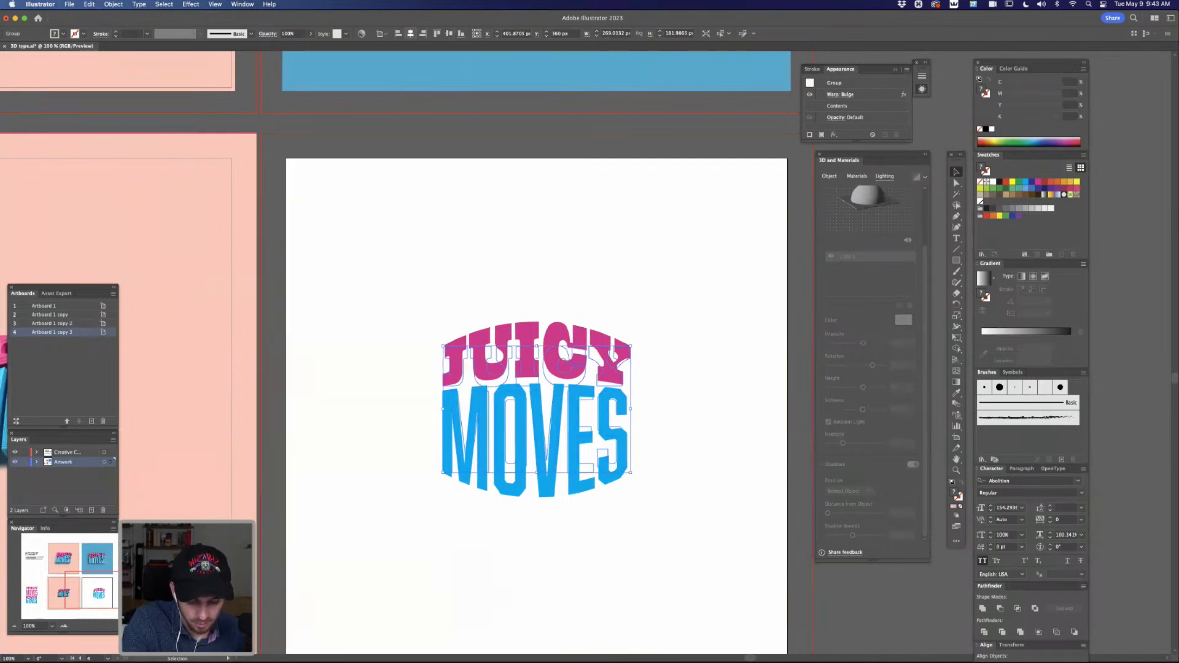
key(super+shift+a)
Step: Place a copy of the blue background square over the bulged lettering's artboard and send it behind the lettering
click(424, 72)
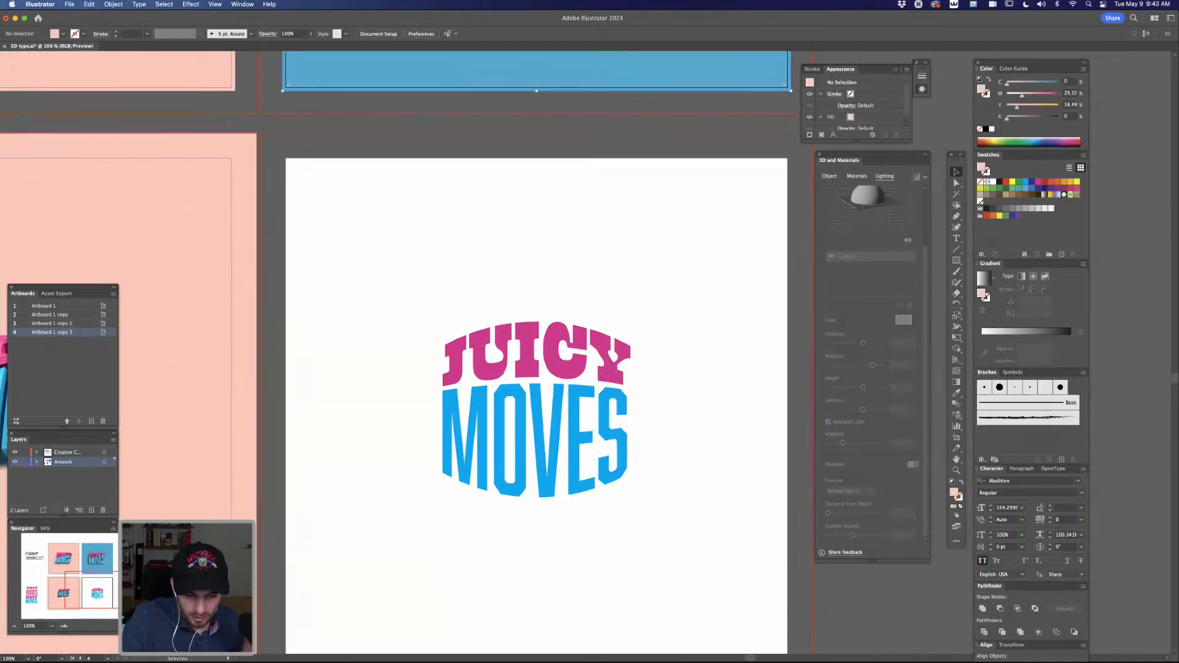
key(m)
drag(260, 132, 782, 467)
key(space)
key(v)
drag(505, 467, 506, 513)
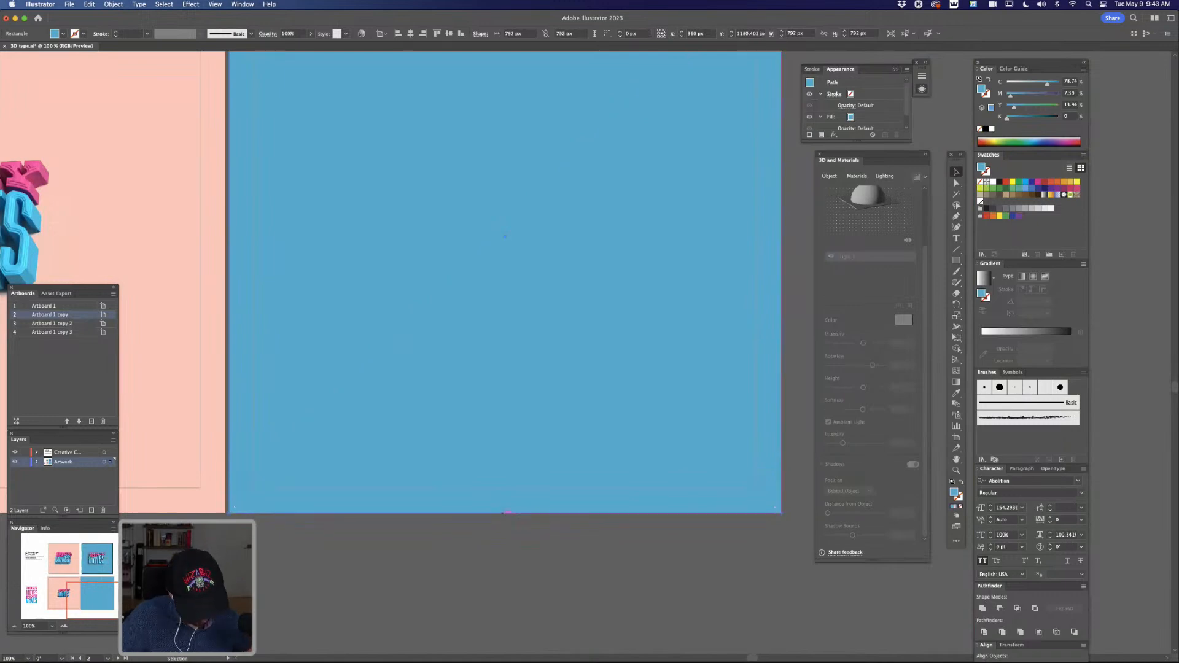
key(super+shift+[)
key(space)
drag(505, 258, 535, 402)
click(536, 246)
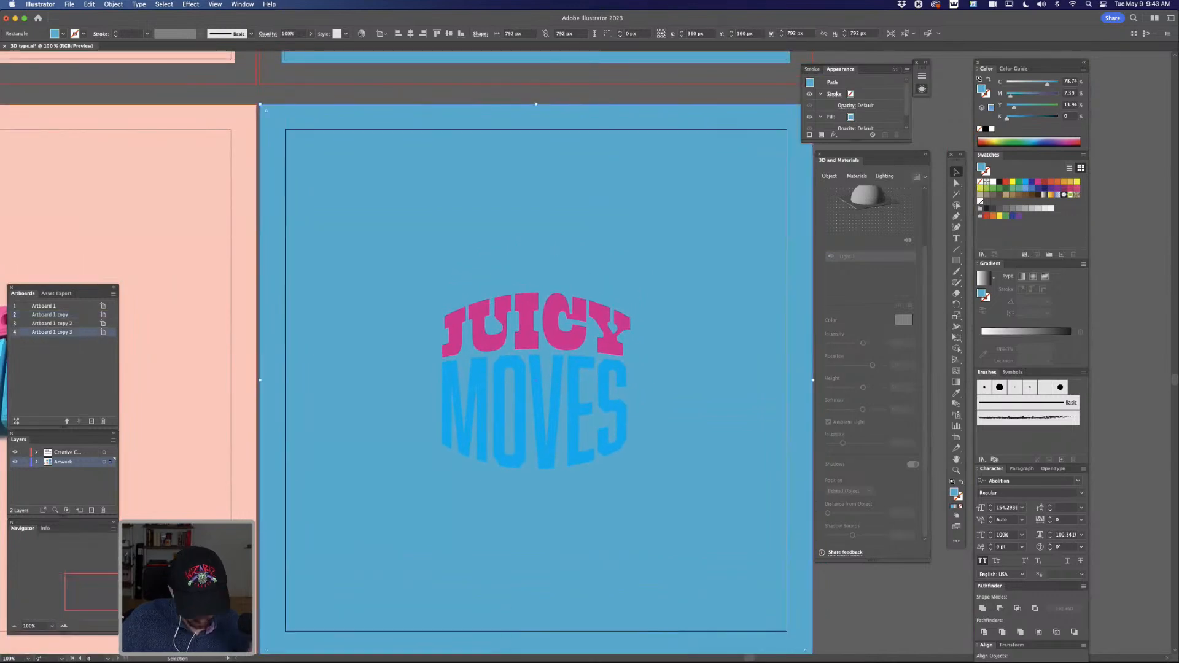
Step: Recolour the copied background square with the light pink sampled from the neighbouring artboard and lock it
key(i)
click(190, 424)
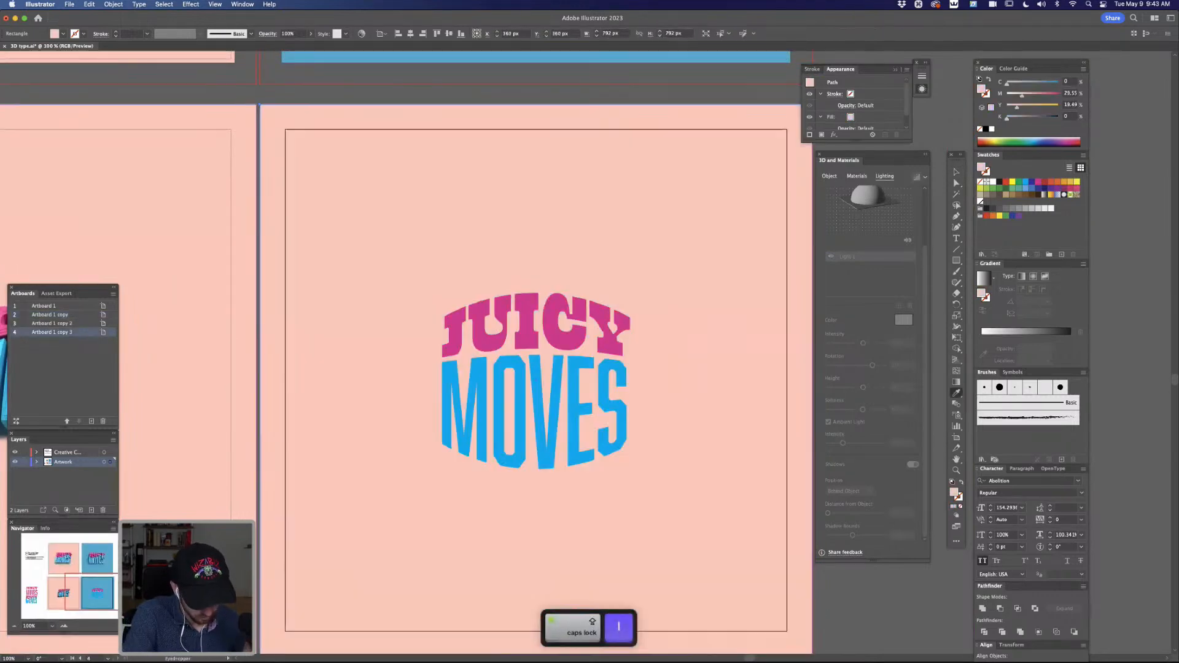
key(v)
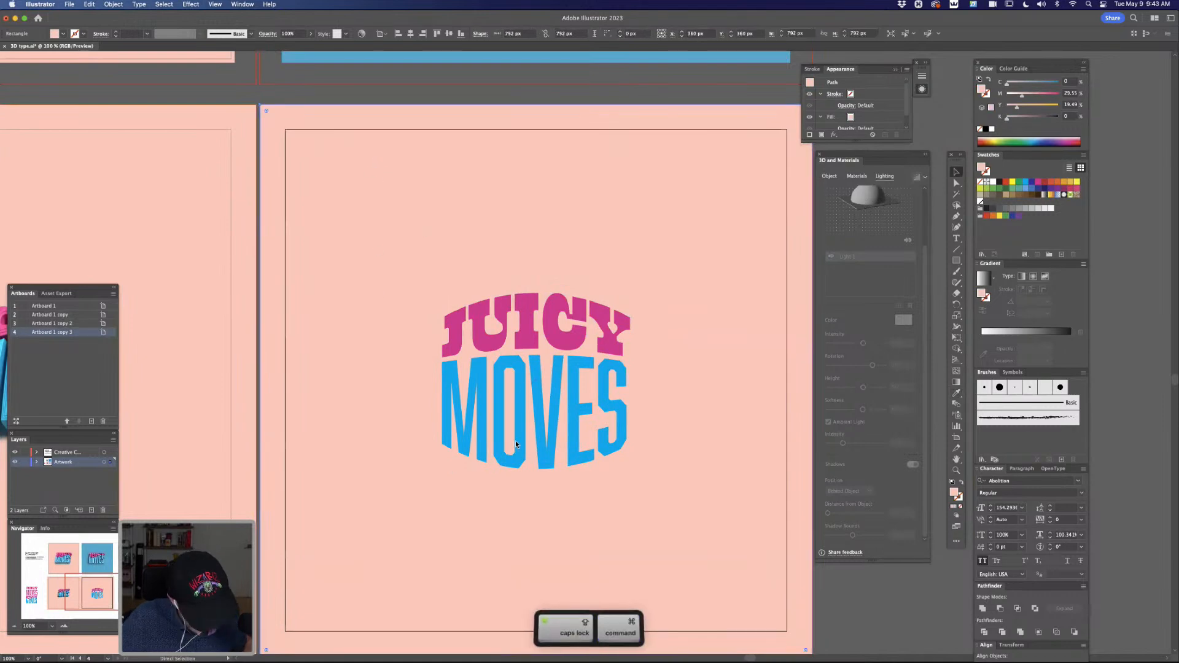
key(Caps_Lock)
key(super+2)
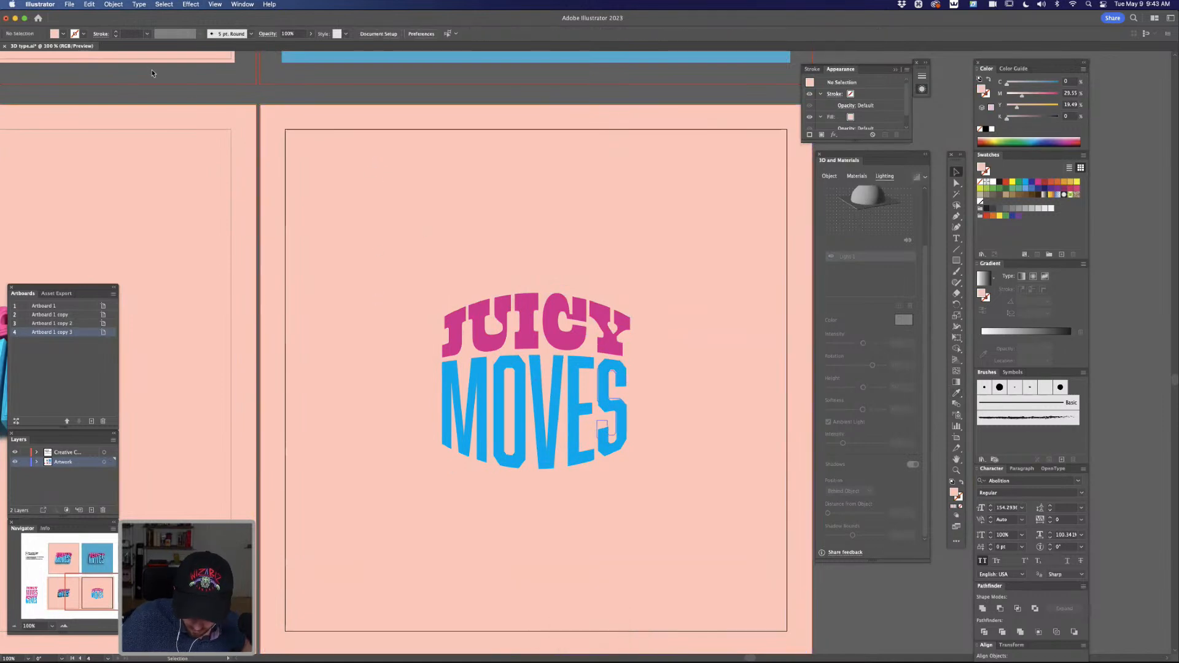
Step: Apply the 3D Inflate effect to the bulged JUICY MOVES lettering
key(alt+super+a)
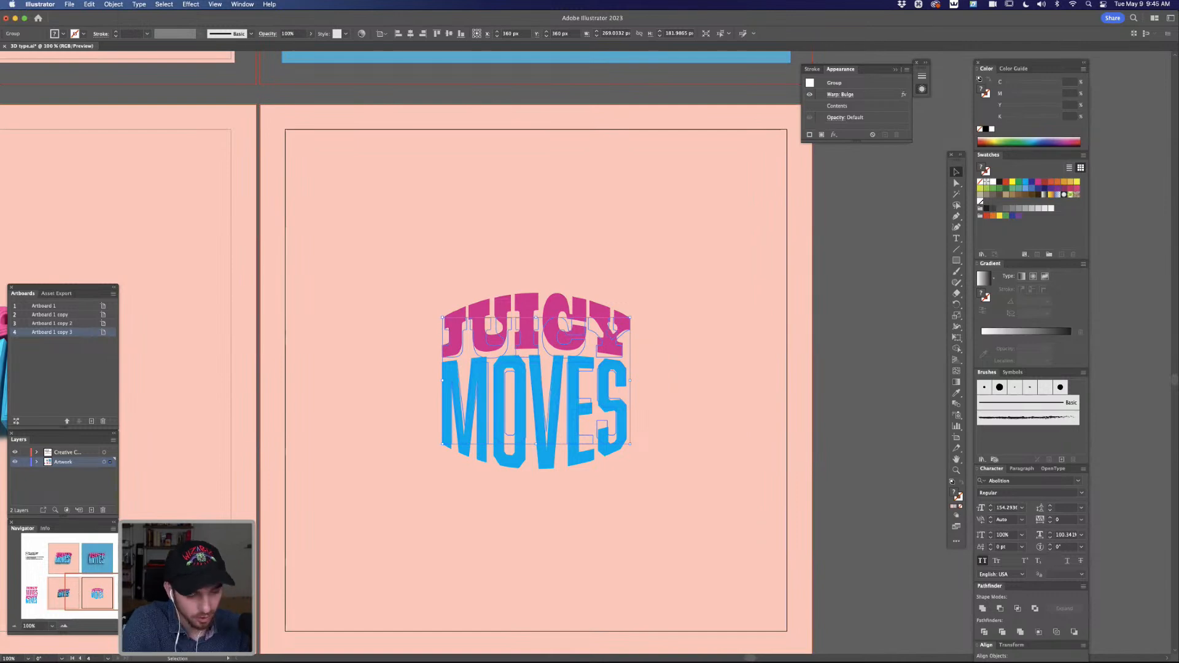
click(190, 4)
mouse_move(248, 73)
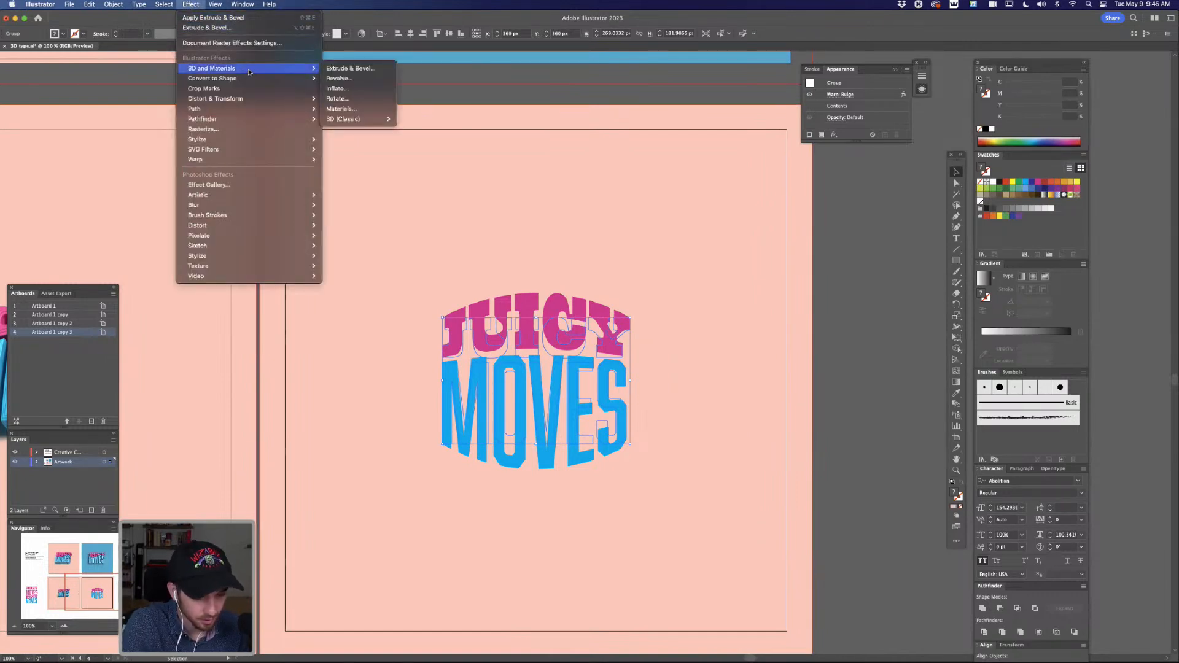
click(369, 91)
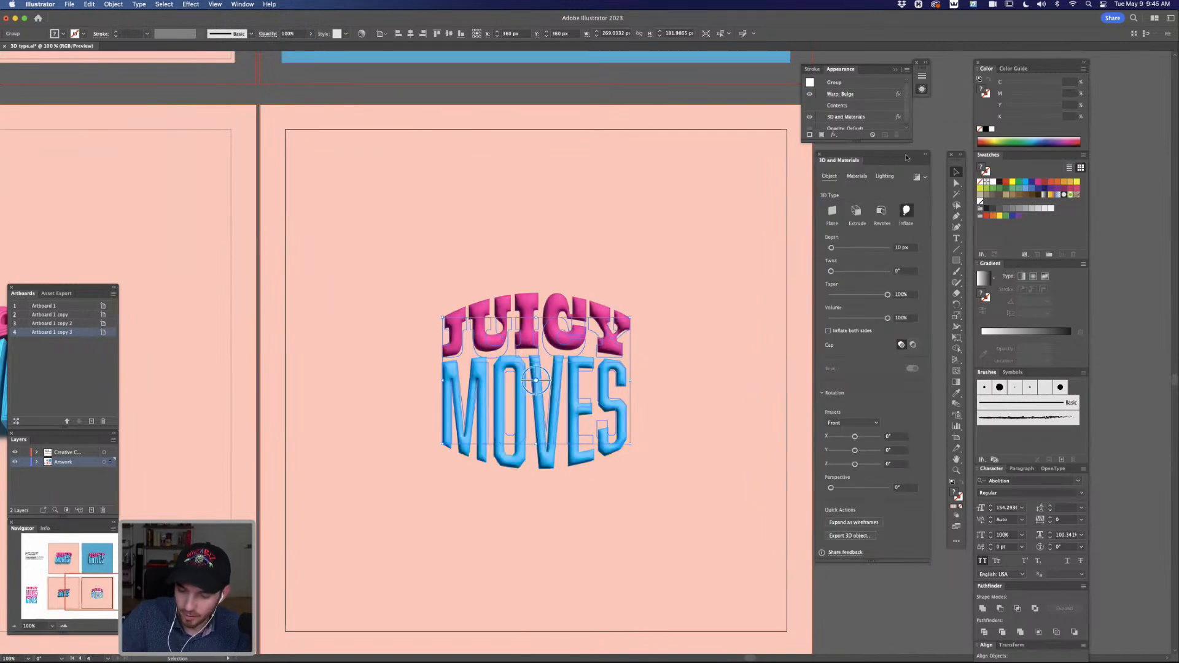
drag(905, 159, 792, 193)
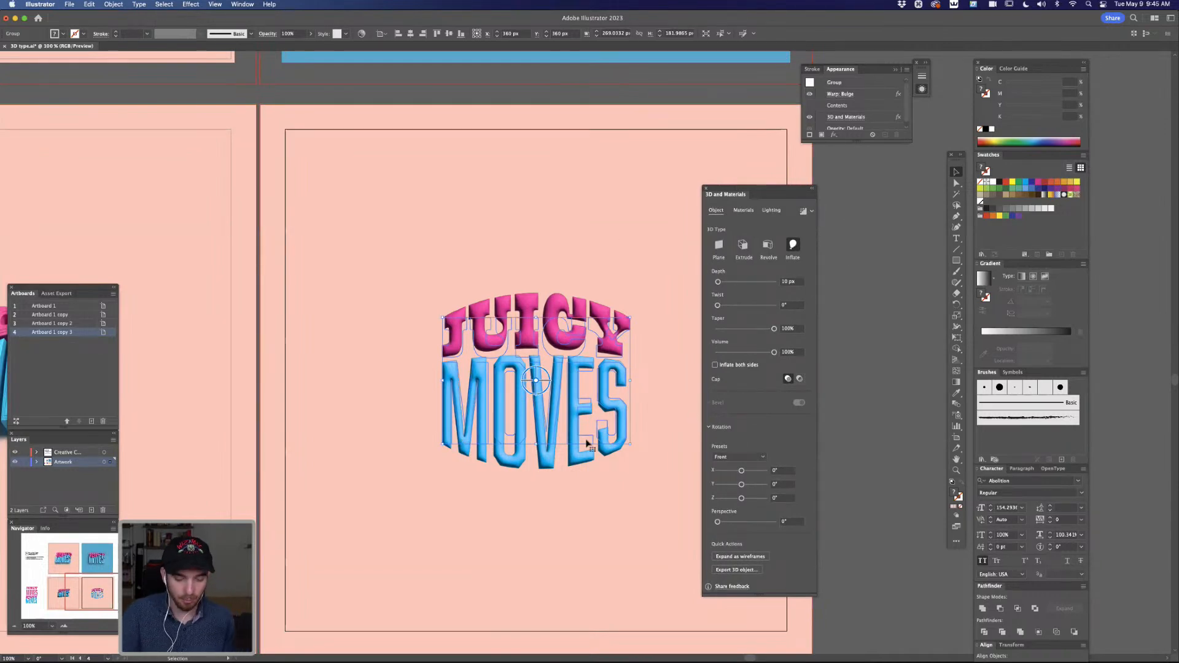
Step: Try the lettering as a 63 px deep Extrude without bevel, rotated -15° about X and slightly about Y
click(743, 245)
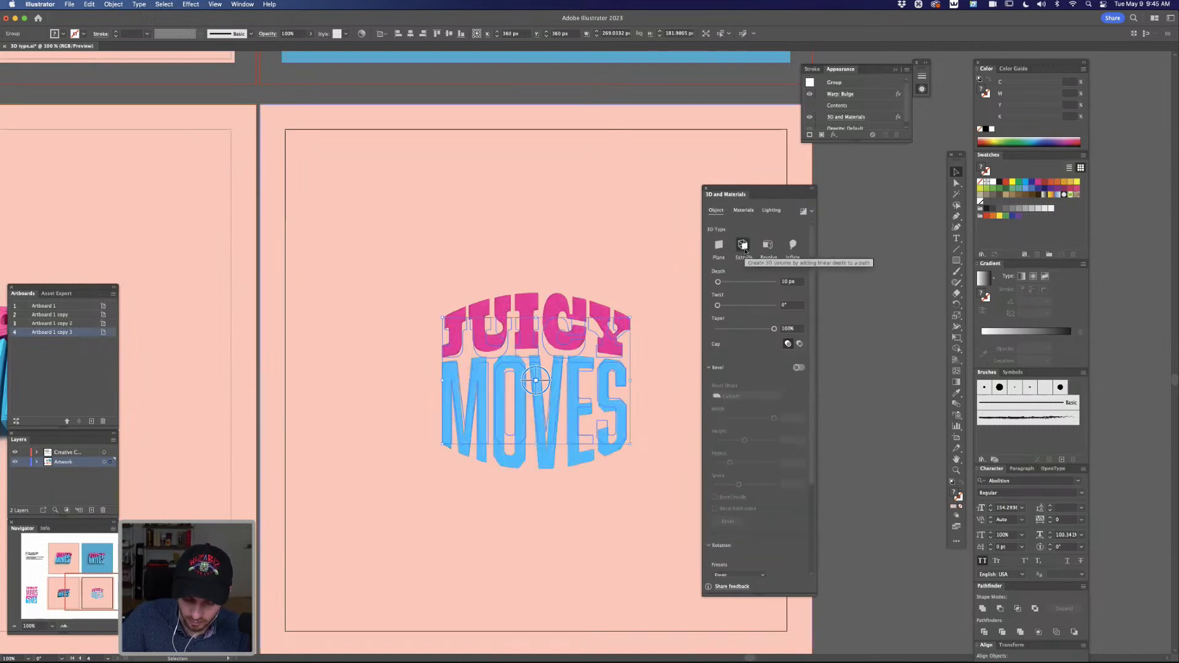
drag(719, 283, 720, 283)
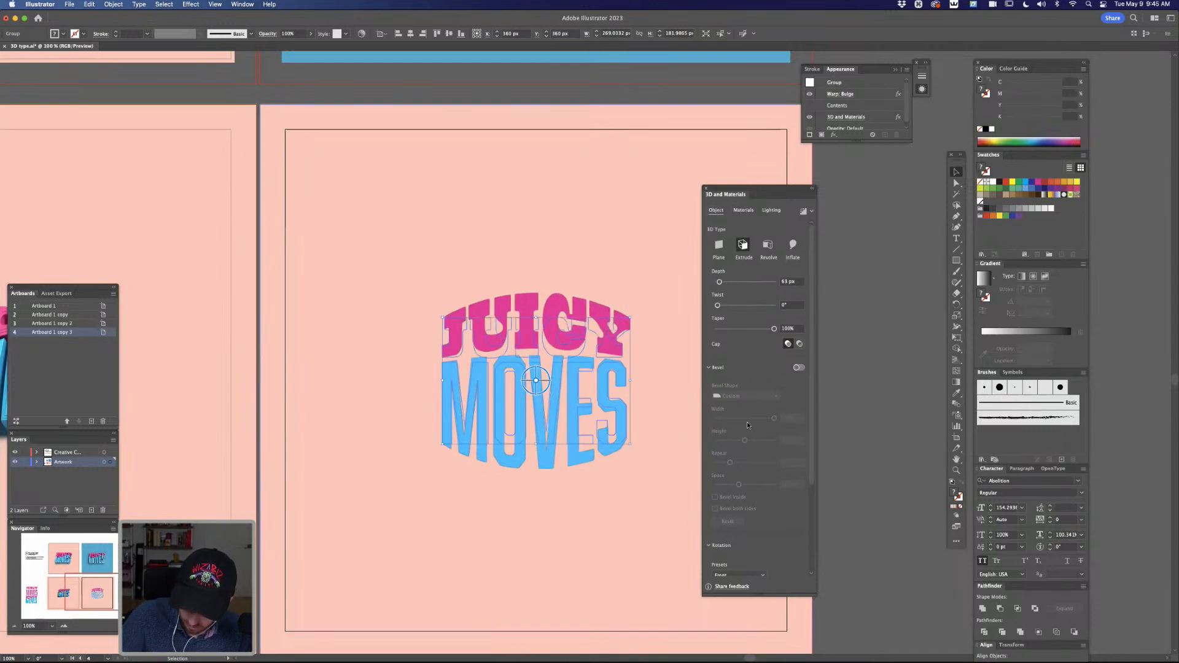
click(710, 367)
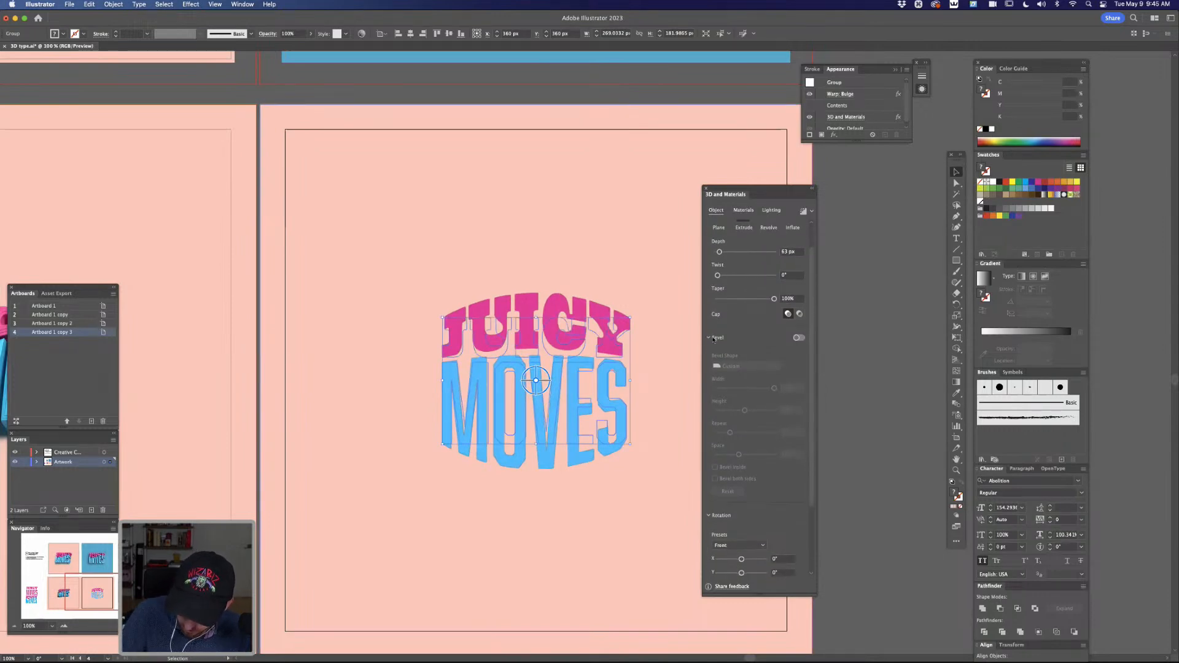
drag(742, 435, 741, 449)
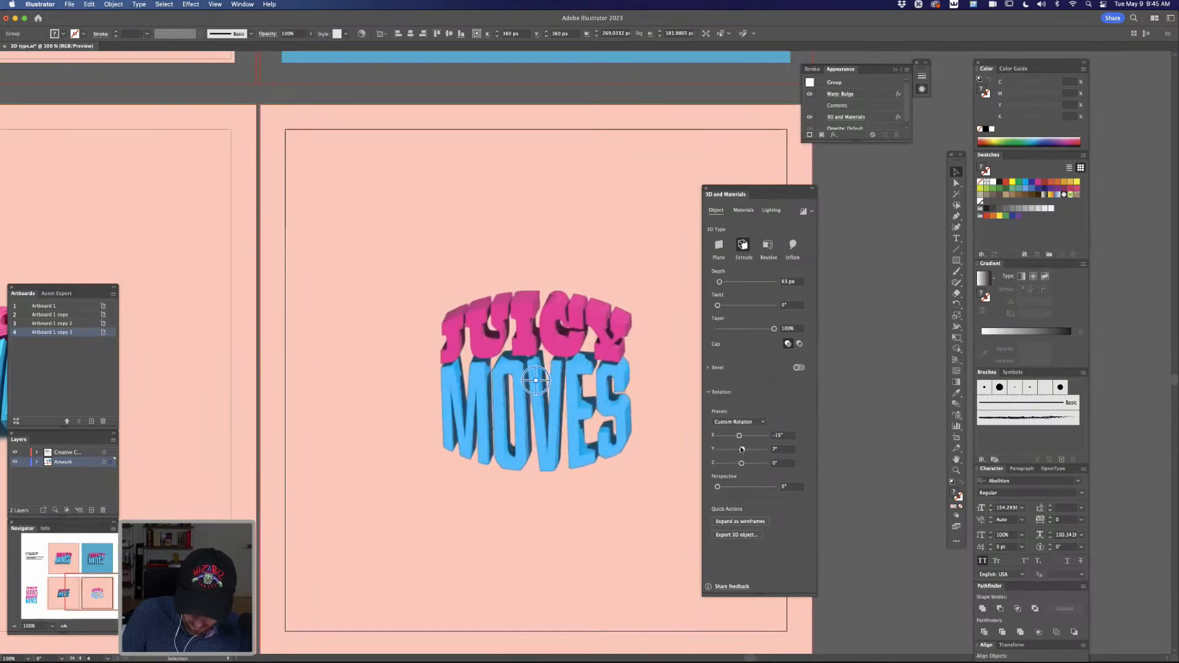
Step: Give the lettering the Inflate type with 189 px depth, rotated 5° about X and 11° about Y
click(793, 245)
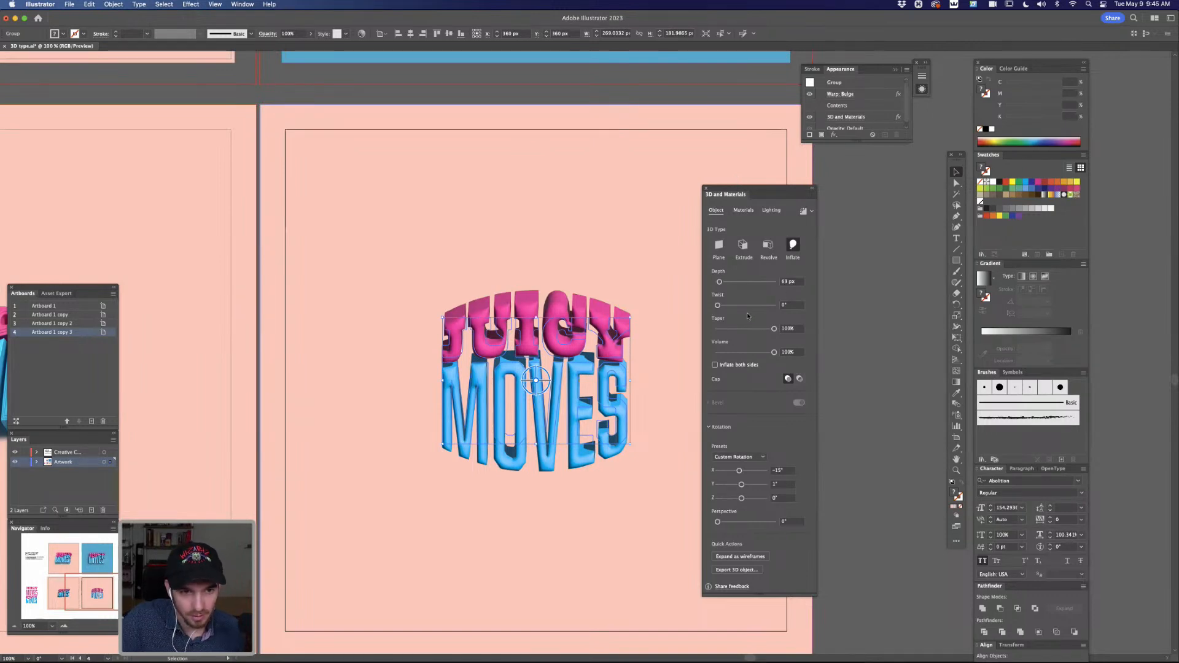
drag(720, 281, 723, 283)
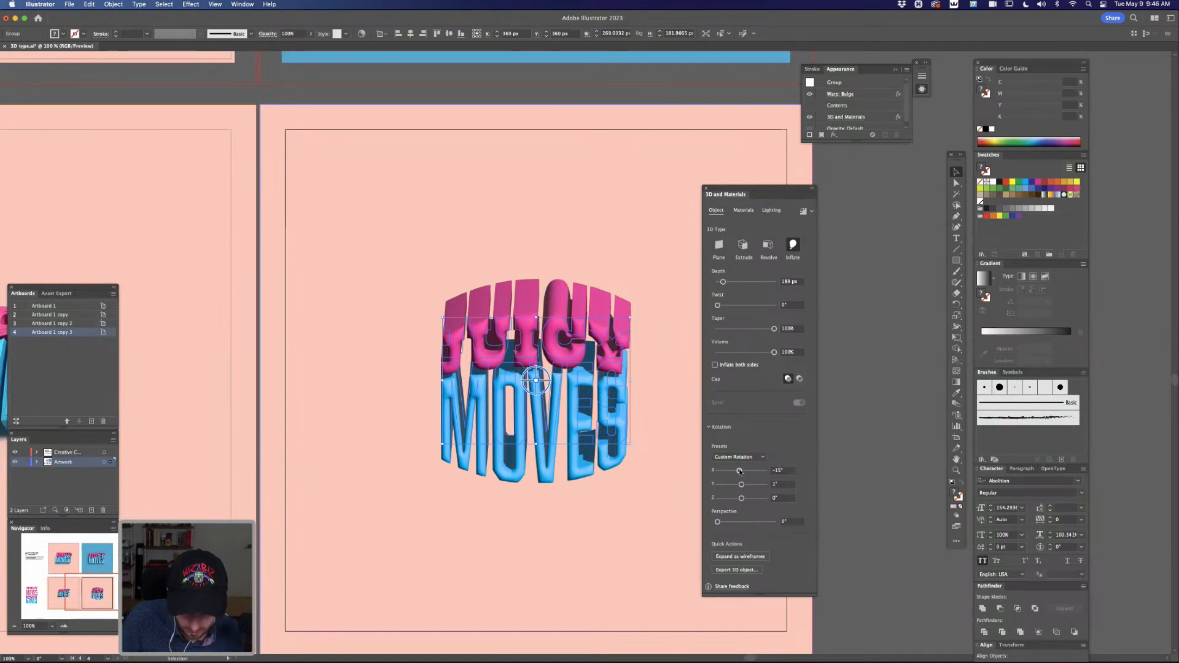
drag(740, 471, 745, 485)
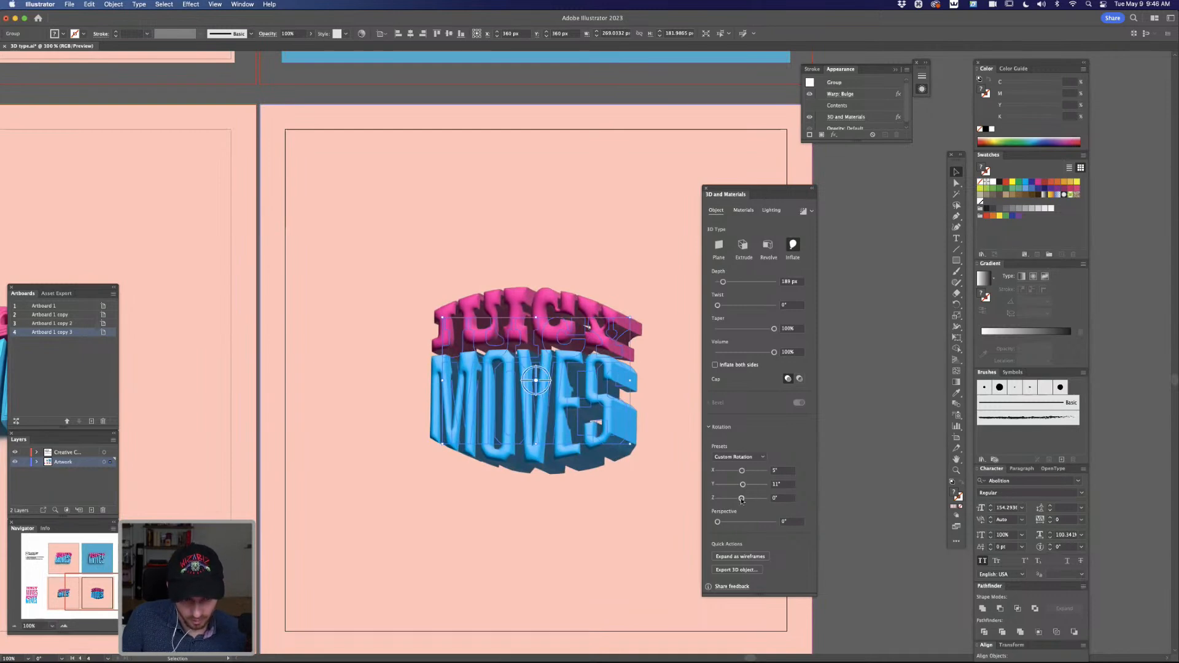
Step: Set the inflated lettering's default material to roughness 0.49 and metallic 0.25
click(744, 213)
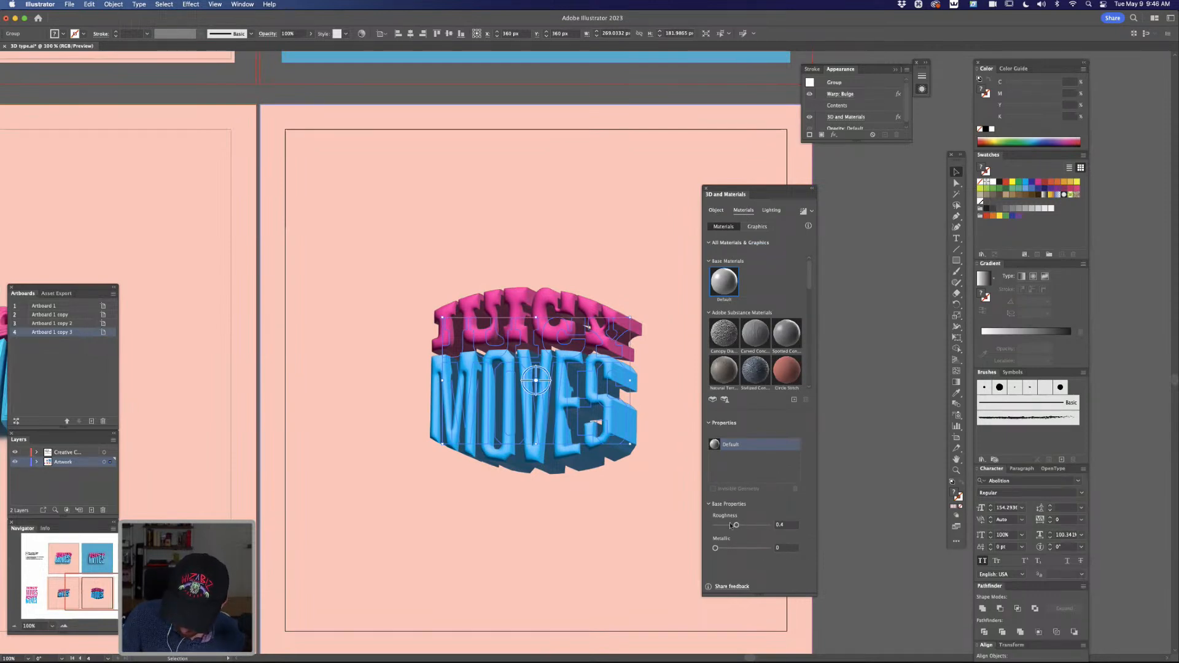
drag(737, 527, 742, 529)
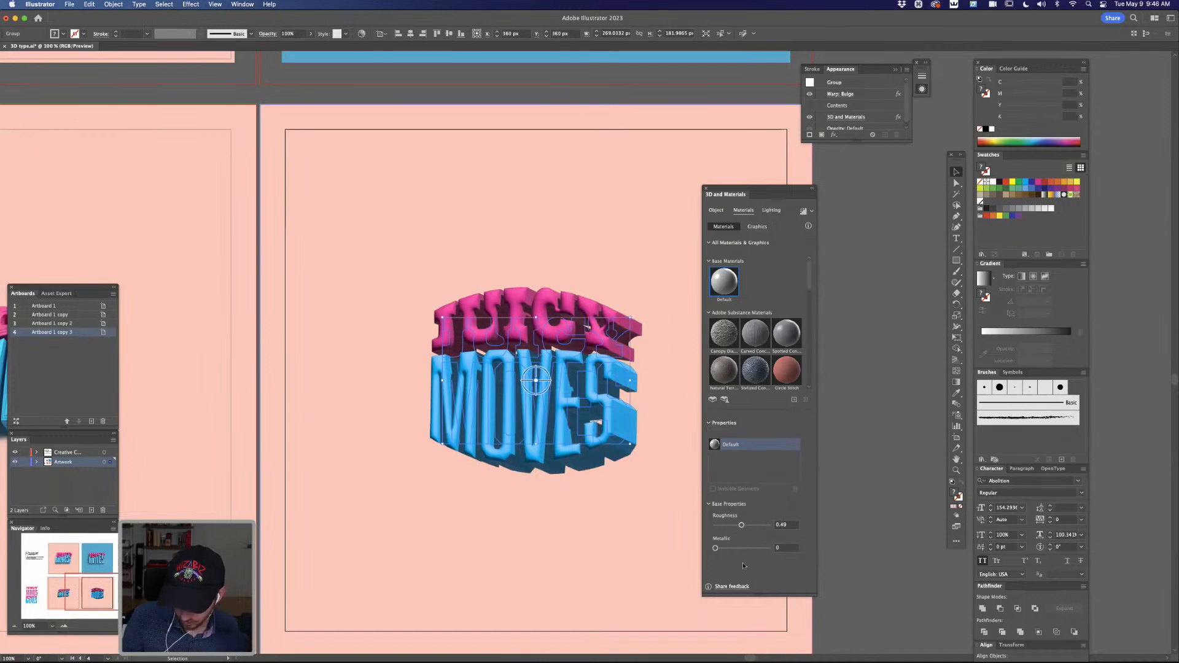
drag(715, 552, 729, 552)
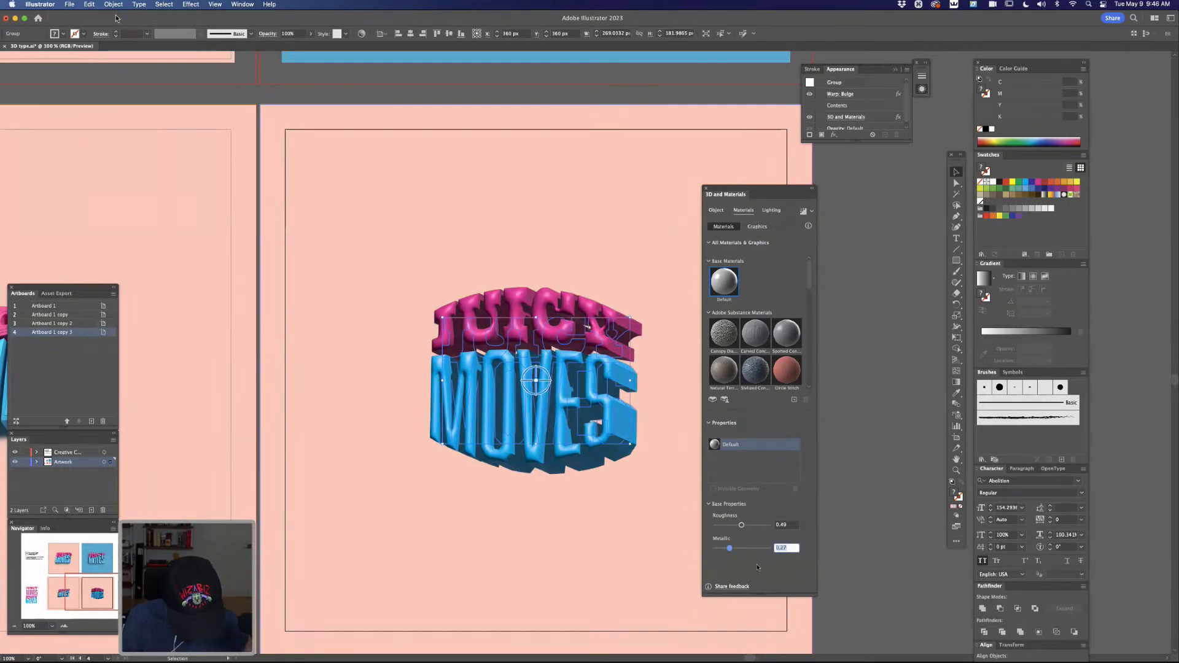
text(.25)
key(Return)
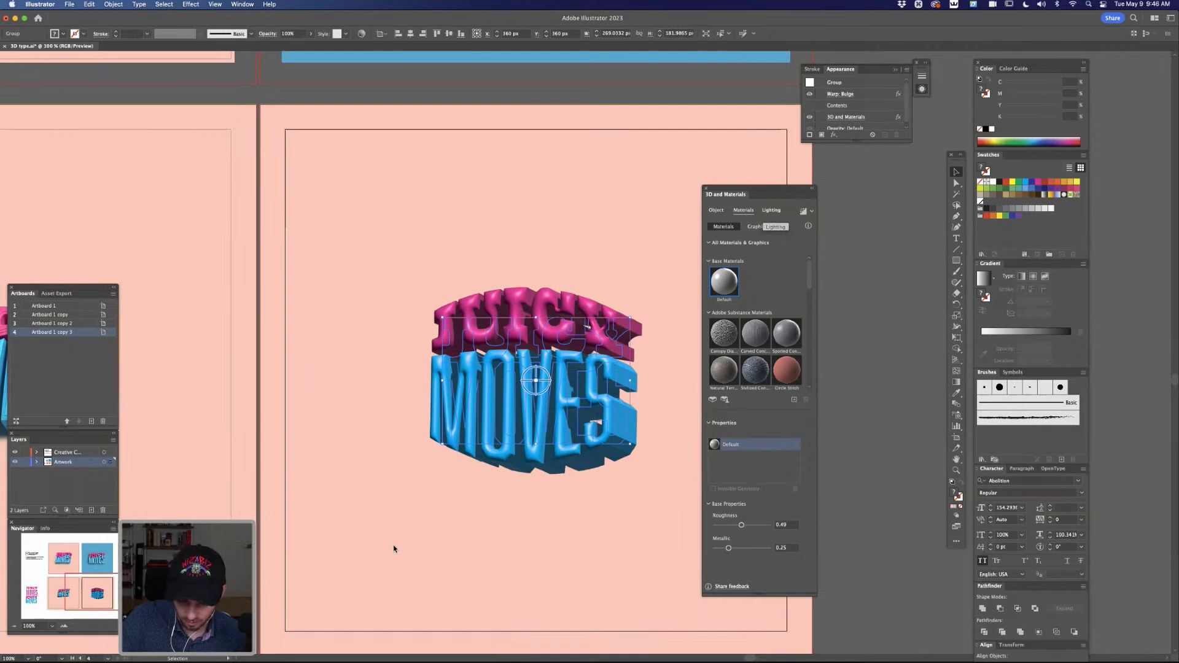
Step: Set the lettering's light to 99% intensity, 96° rotation, 66° height and 55% softness, with ambient light at 54%
click(772, 210)
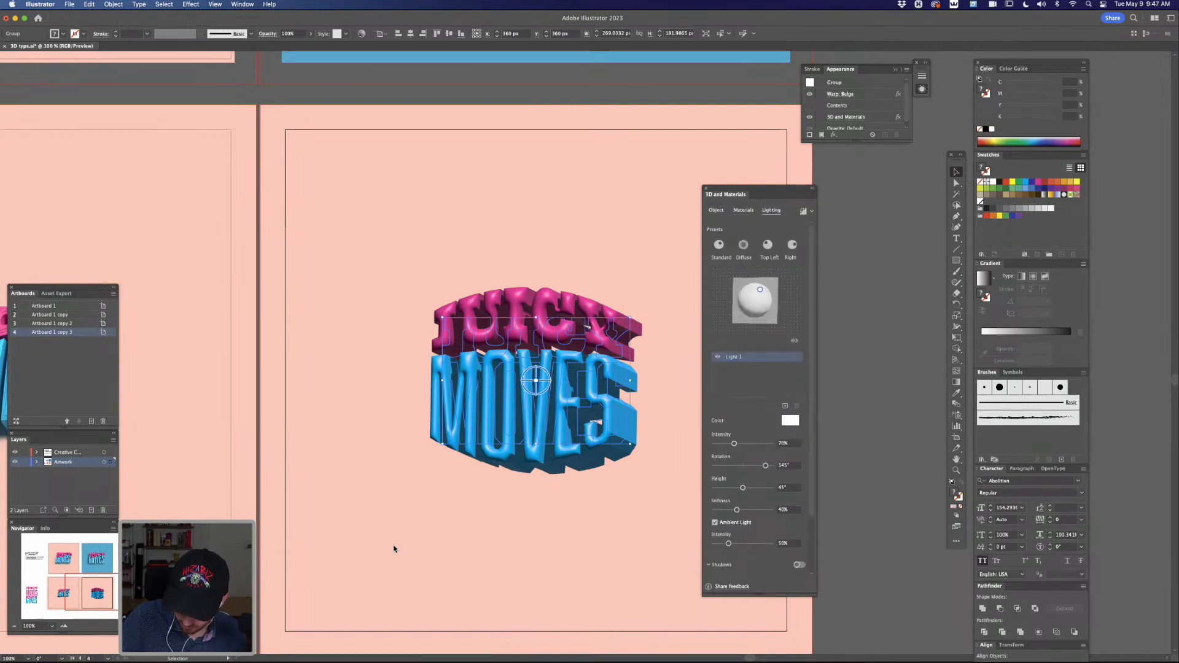
scroll(759, 400, down, 3)
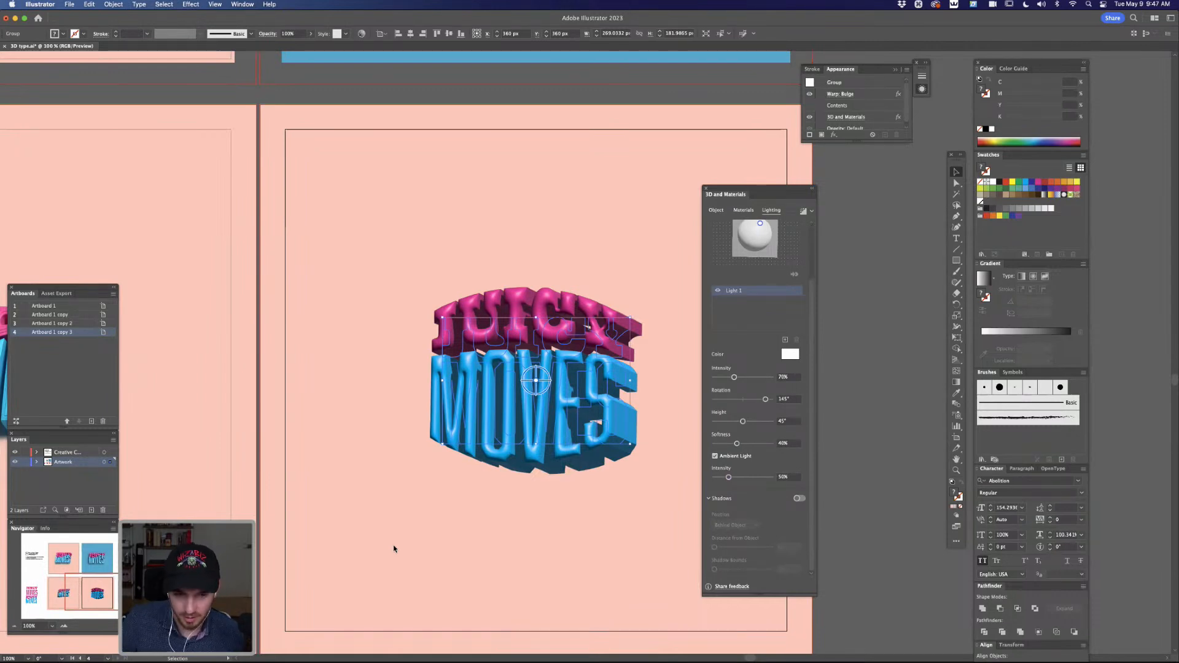
key(Tab)
key(Tab)
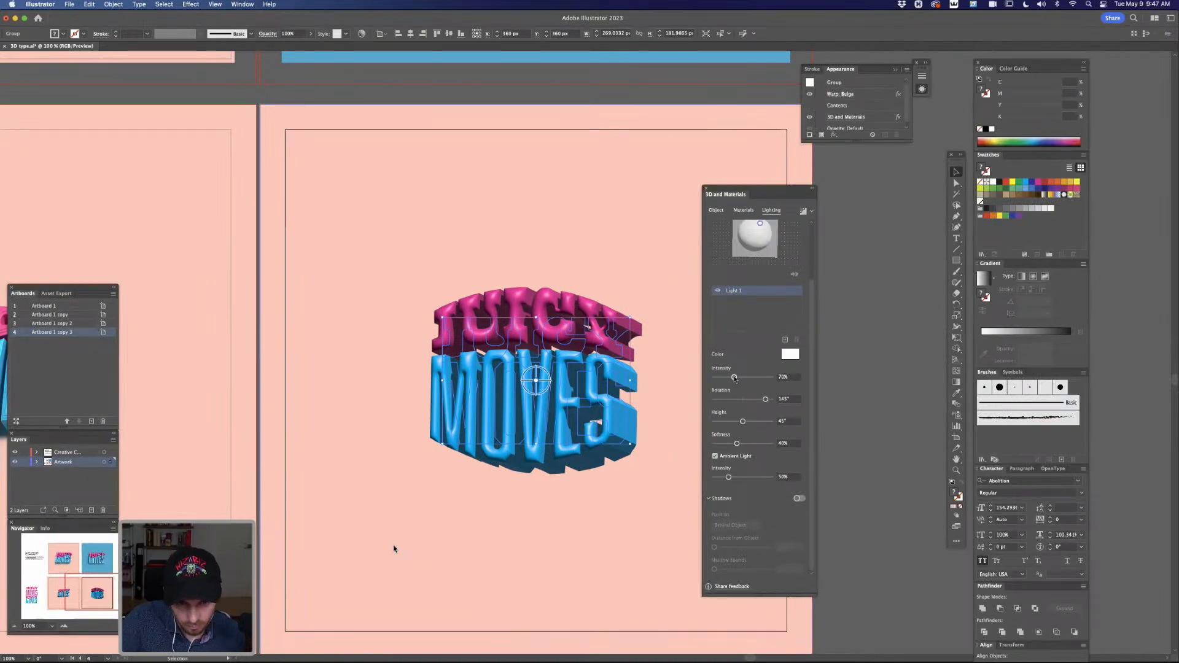
drag(766, 399, 743, 378)
mouse_move(743, 422)
mouse_down()
mouse_move(759, 423)
mouse_move(729, 478)
mouse_up()
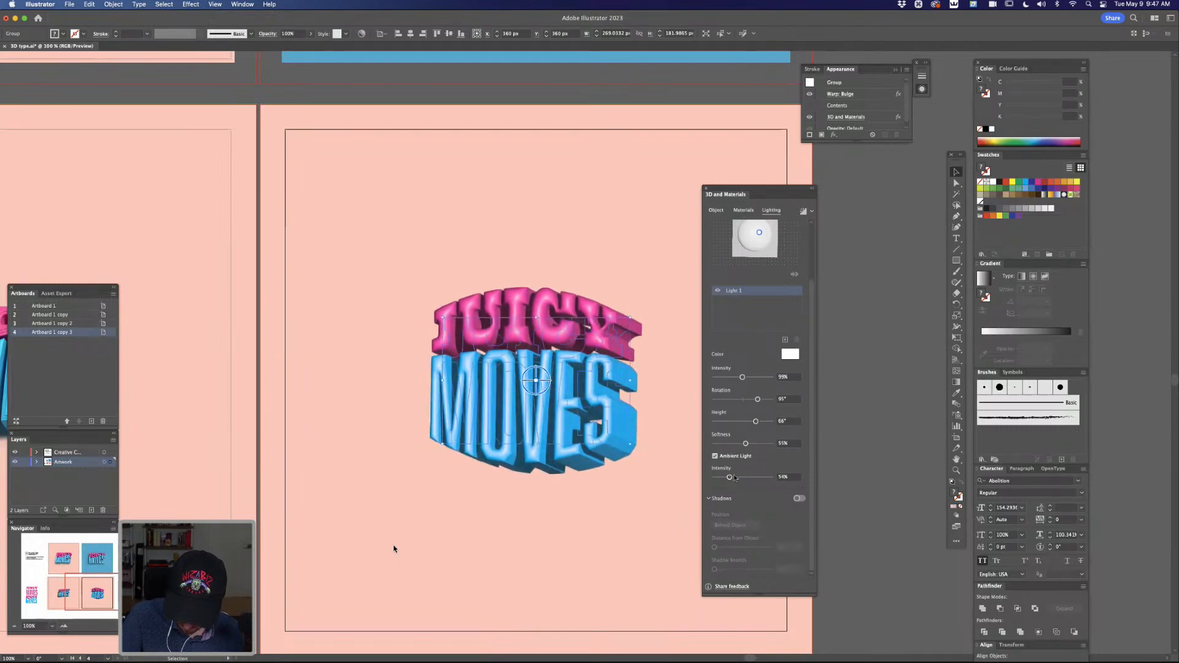
Step: Enable shadows behind the lettering with 153% bounds, and adjust the light to 117° rotation, 78° height and 58% ambient intensity
click(799, 499)
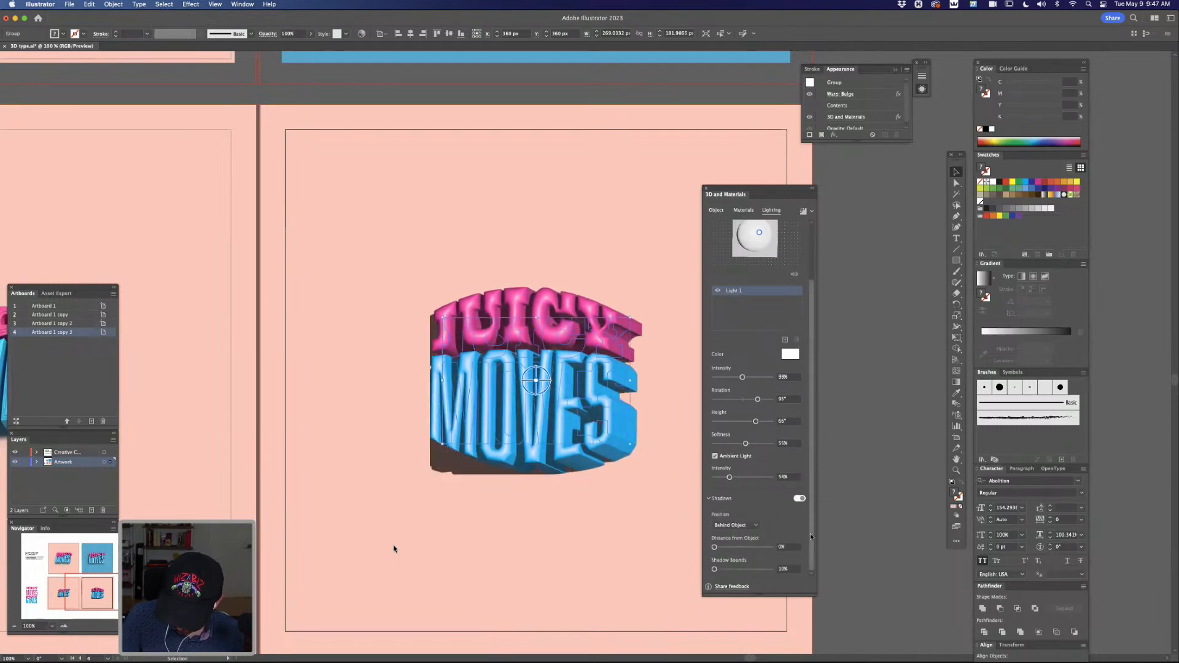
drag(714, 547, 736, 569)
mouse_move(758, 400)
mouse_down()
mouse_move(722, 400)
mouse_move(771, 400)
mouse_move(761, 421)
mouse_move(775, 422)
mouse_move(764, 422)
mouse_up()
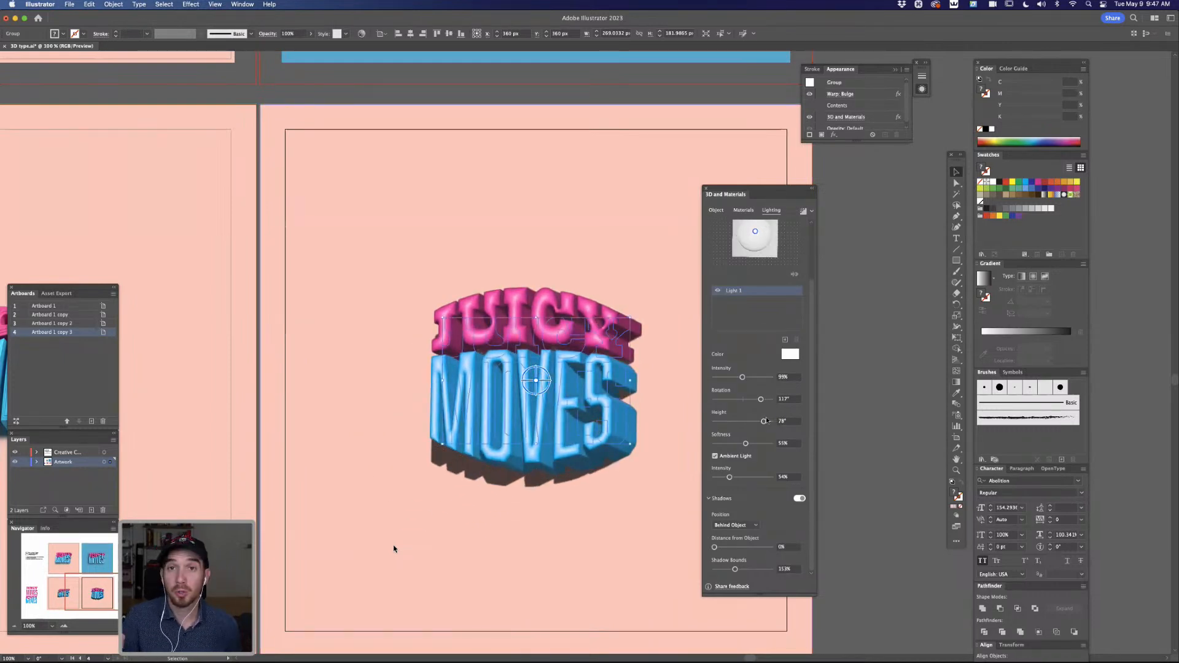
drag(729, 479, 731, 478)
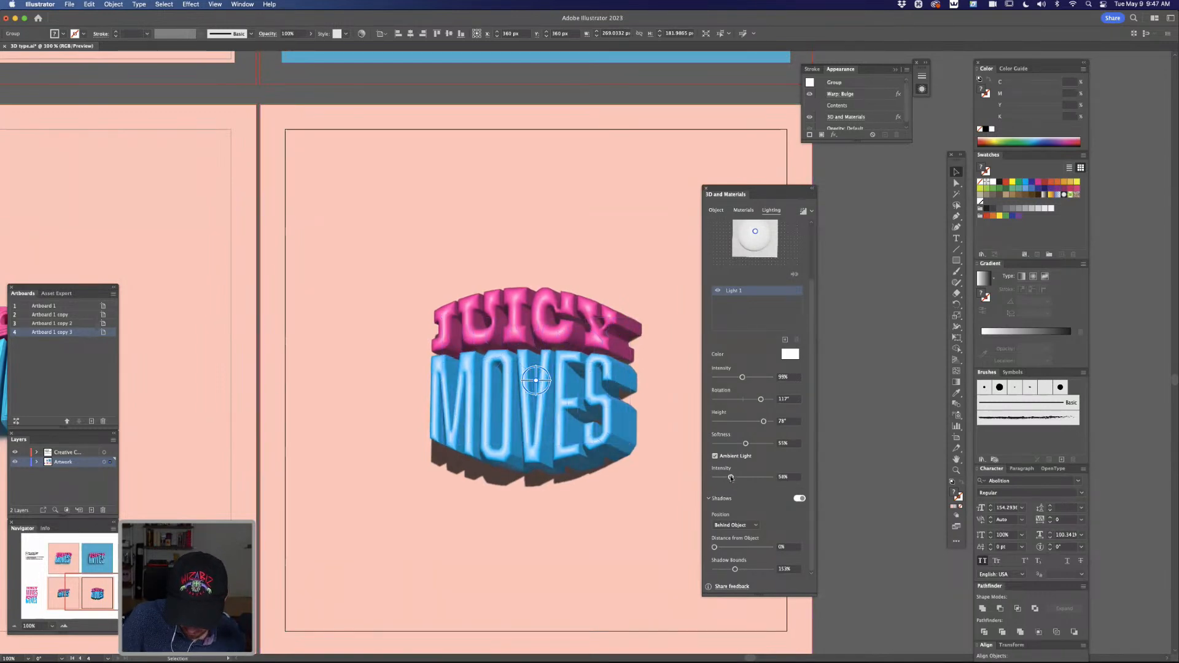
Step: Render the bulged JUICY MOVES lettering with ray tracing and deselect it
click(865, 322)
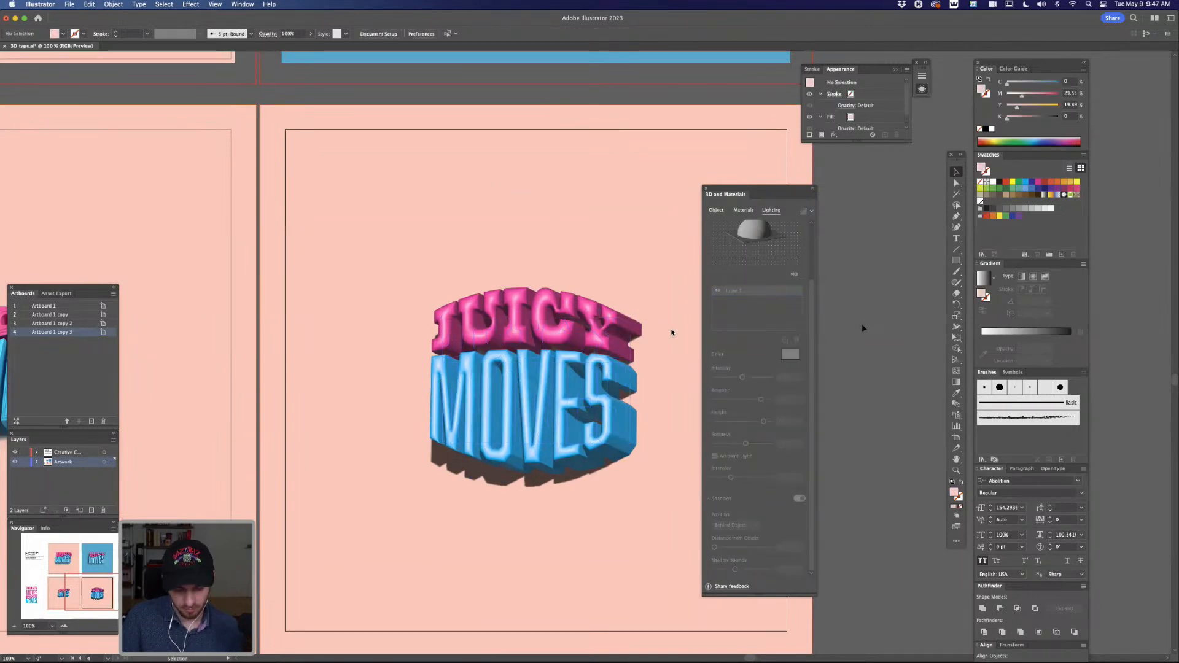
click(612, 413)
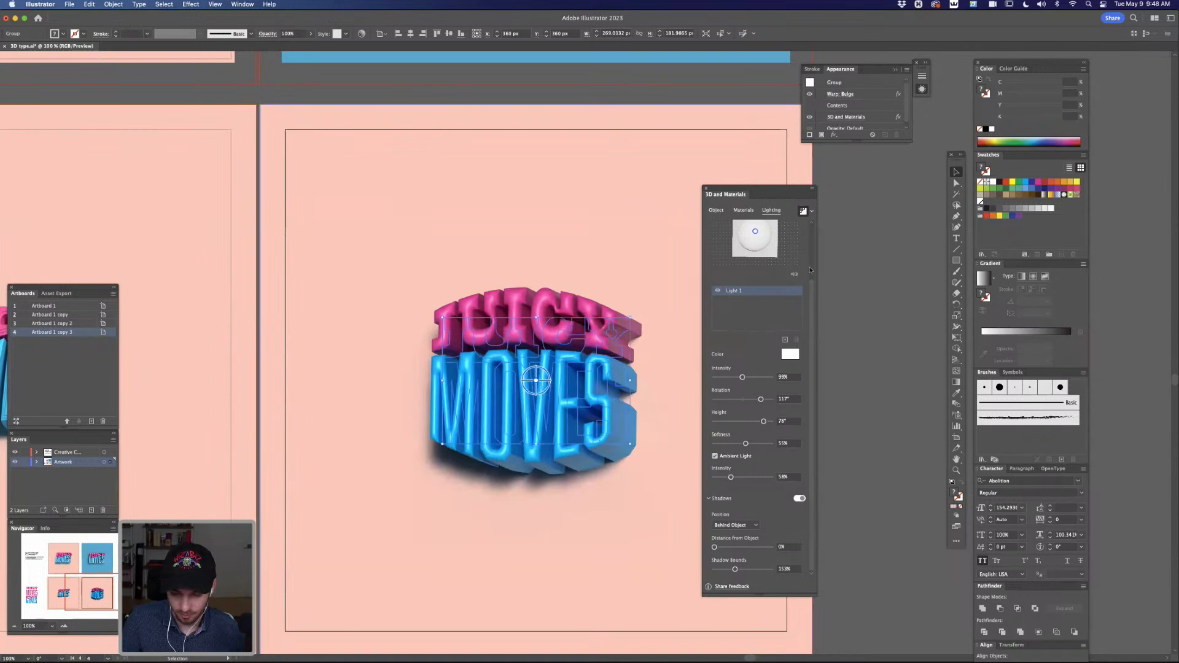
click(849, 264)
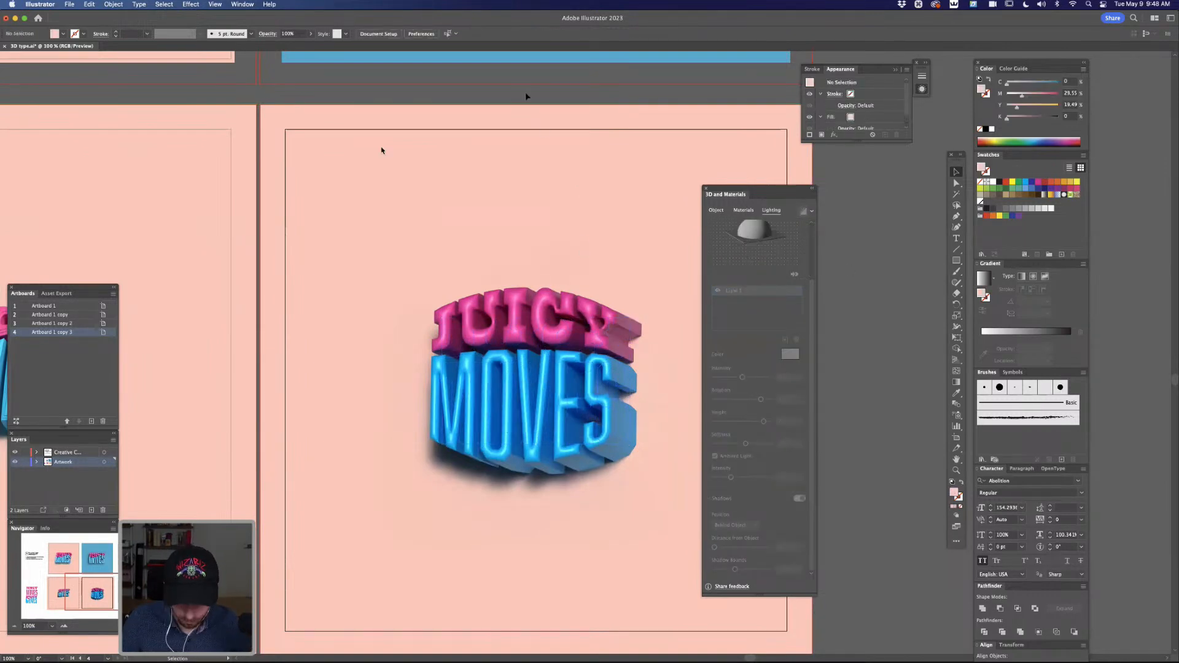
Step: Recolor the pink background behind the bulged lettering with the blue sampled from the artboard above
key(super+minus)
key(super+minus)
drag(565, 250, 536, 324)
click(566, 413)
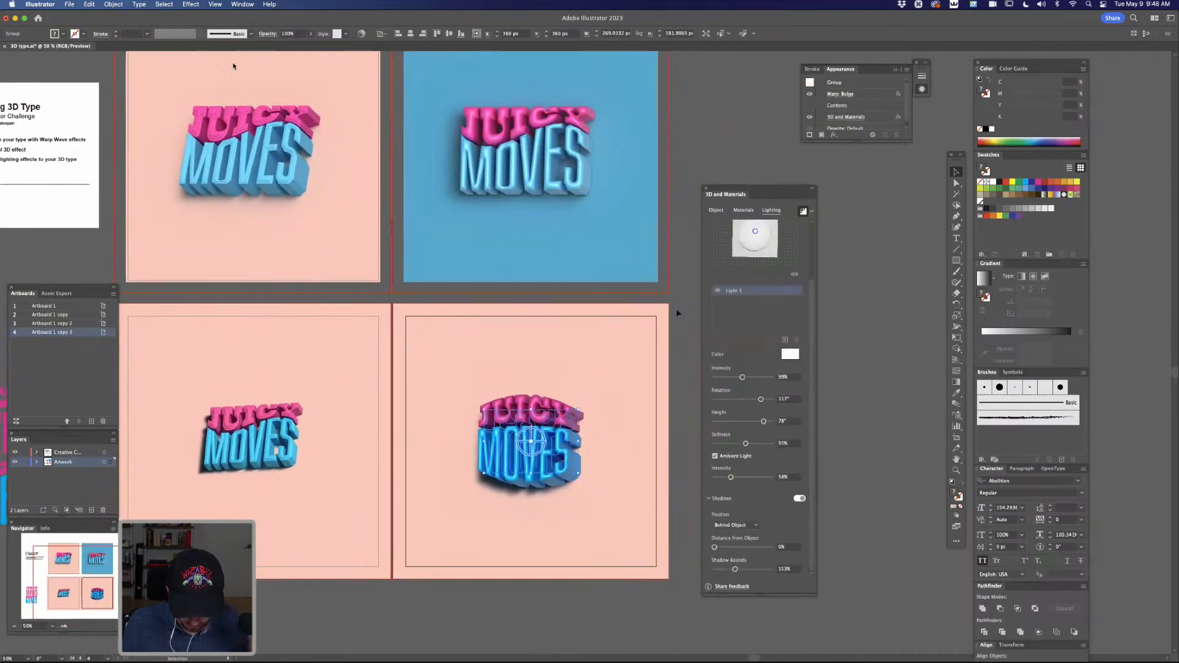
click(649, 325)
key(i)
click(631, 275)
key(a)
click(686, 330)
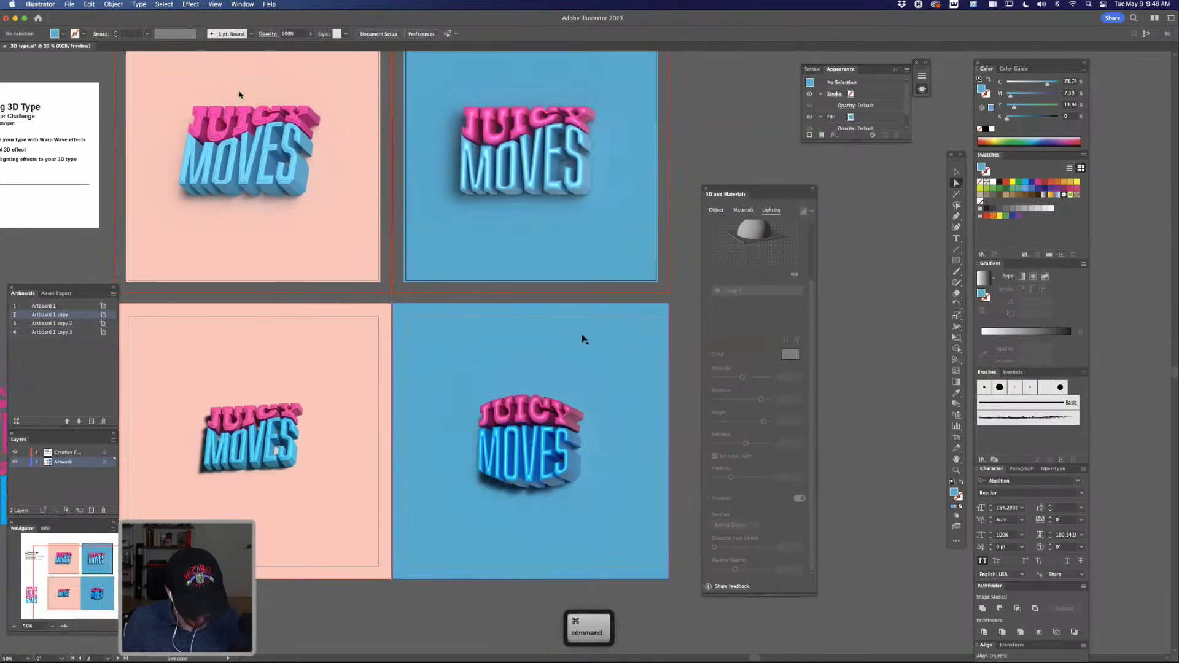
Step: Examine the bulged, inflated lettering up close against its blue background, keeping the 3D panel clear of the artwork
key(super+plus)
key(super+plus)
drag(553, 361, 552, 238)
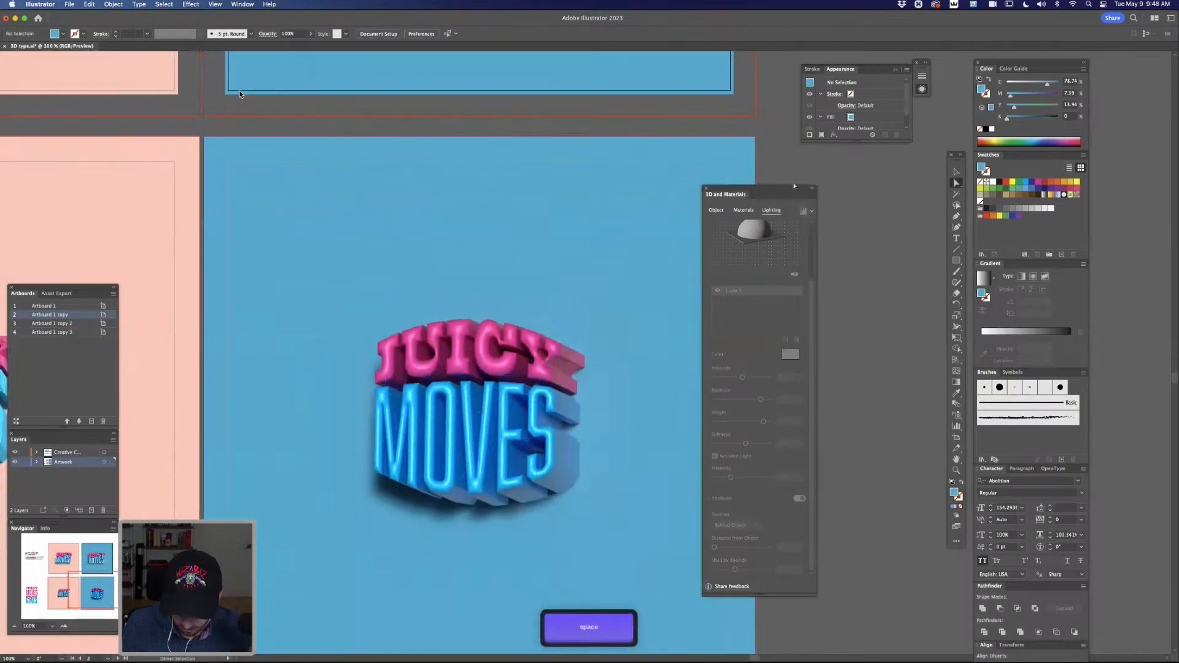
drag(783, 190, 854, 182)
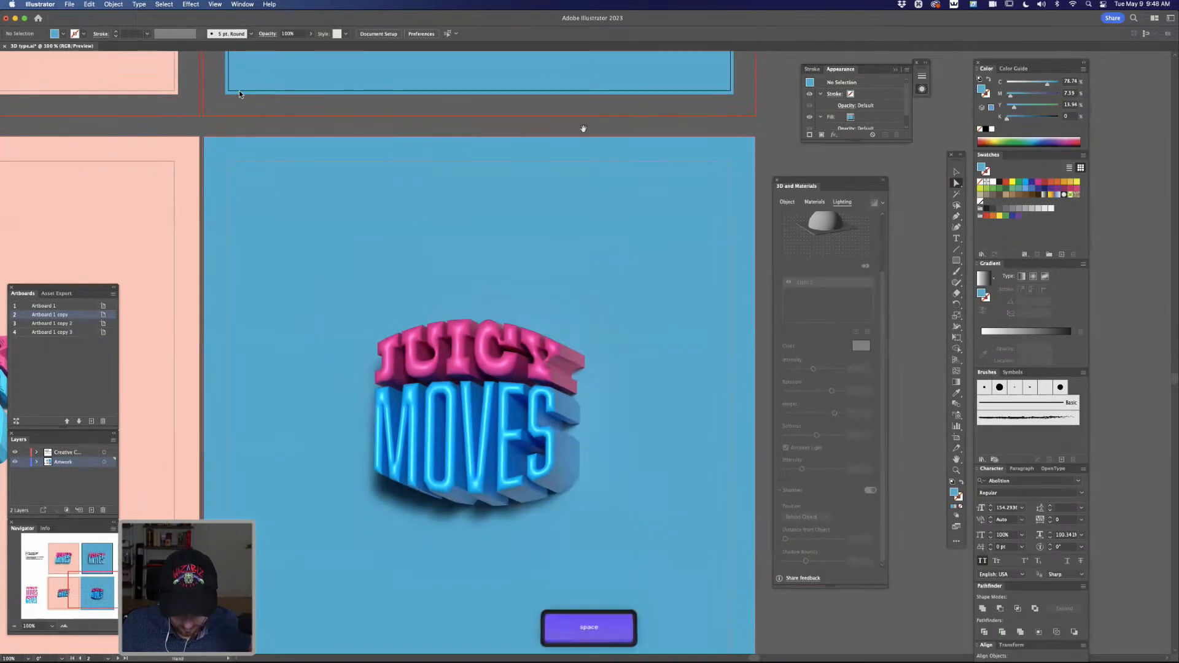
drag(582, 127, 613, 119)
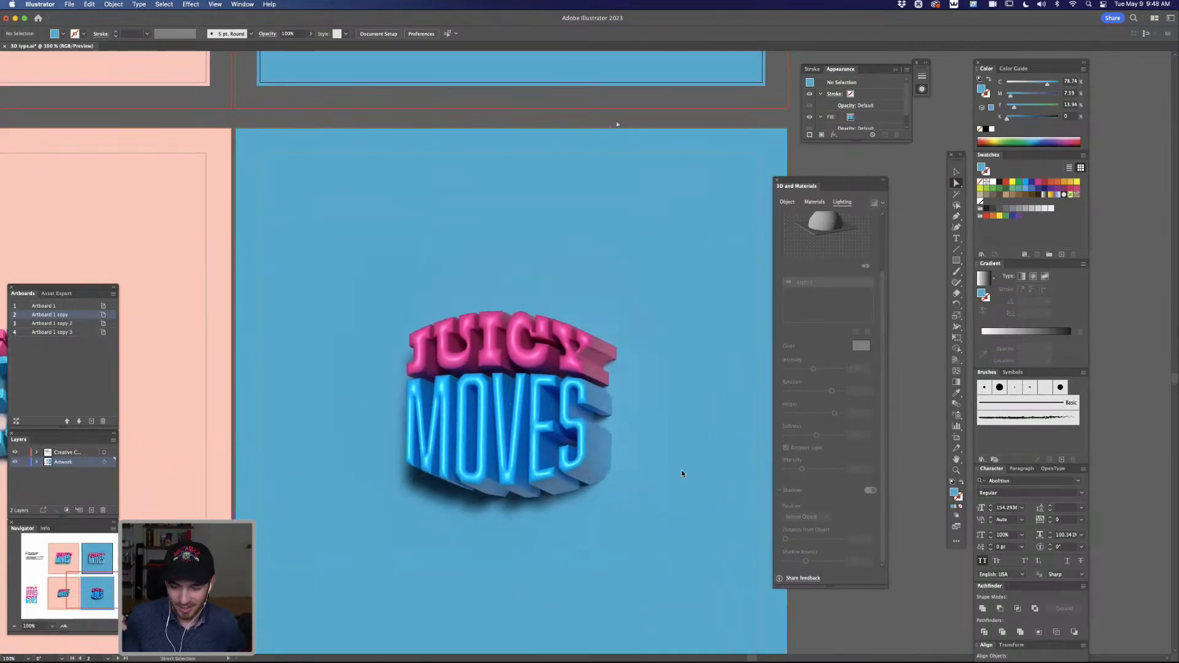
click(789, 202)
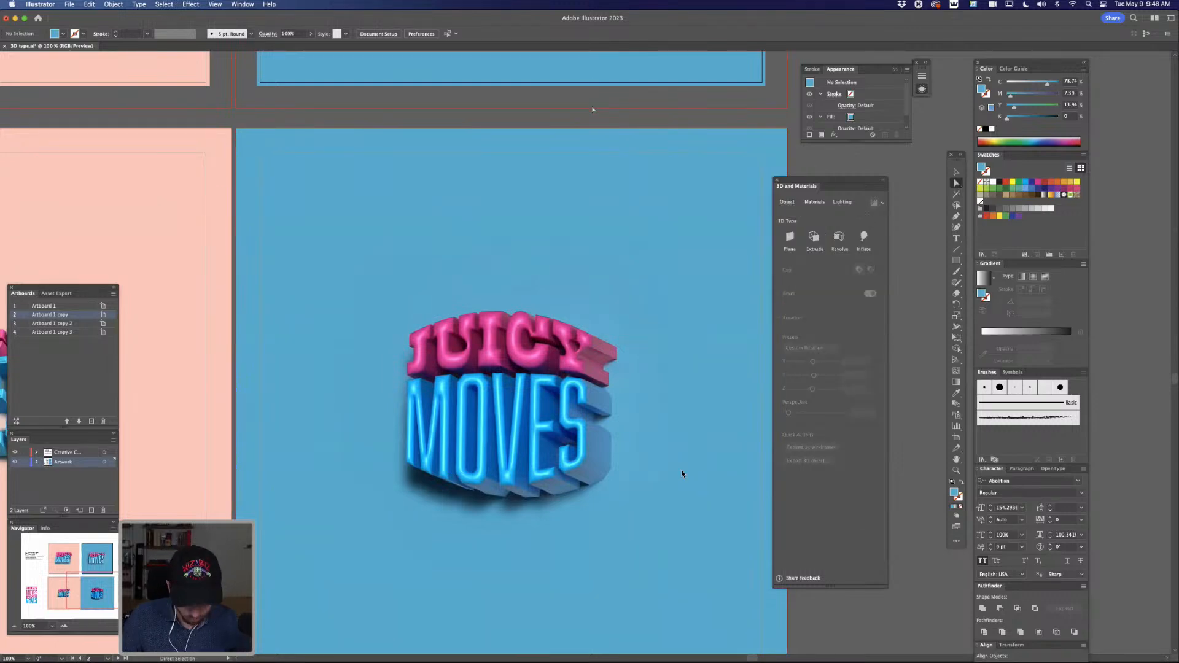
Step: Compare the extruded lettering on the lower pink artboard with the inflated lettering on the blue one
key(super+minus)
key(super+minus)
key(space)
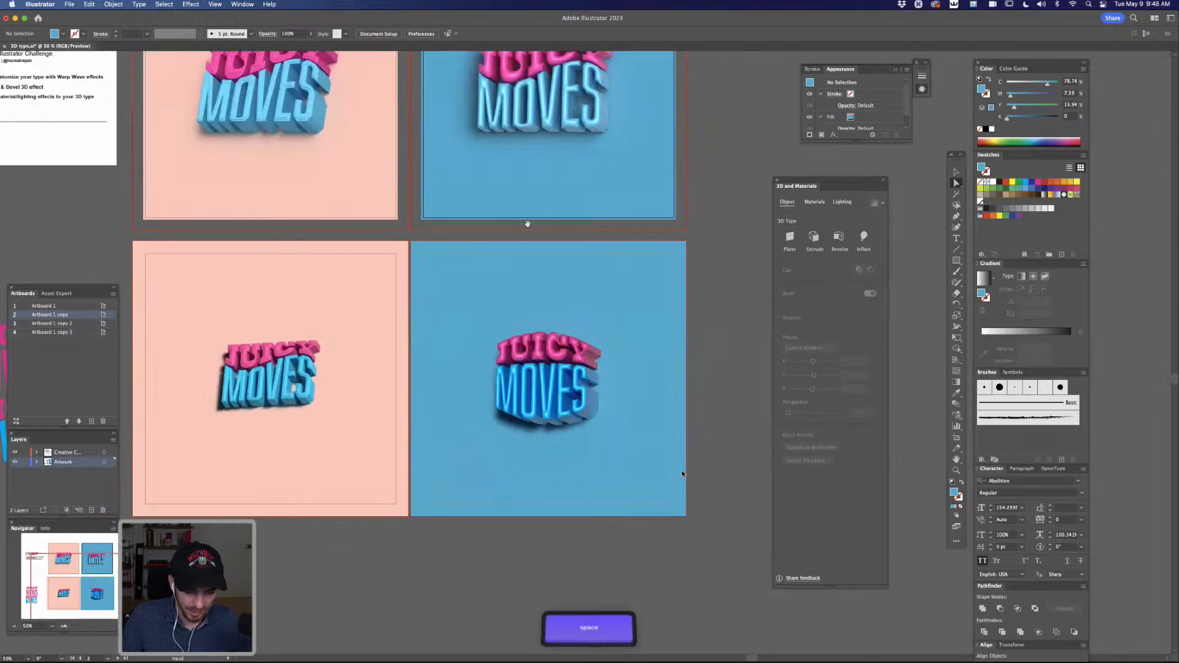
scroll(682, 473, left, 3)
key(super+plus)
key(super+plus)
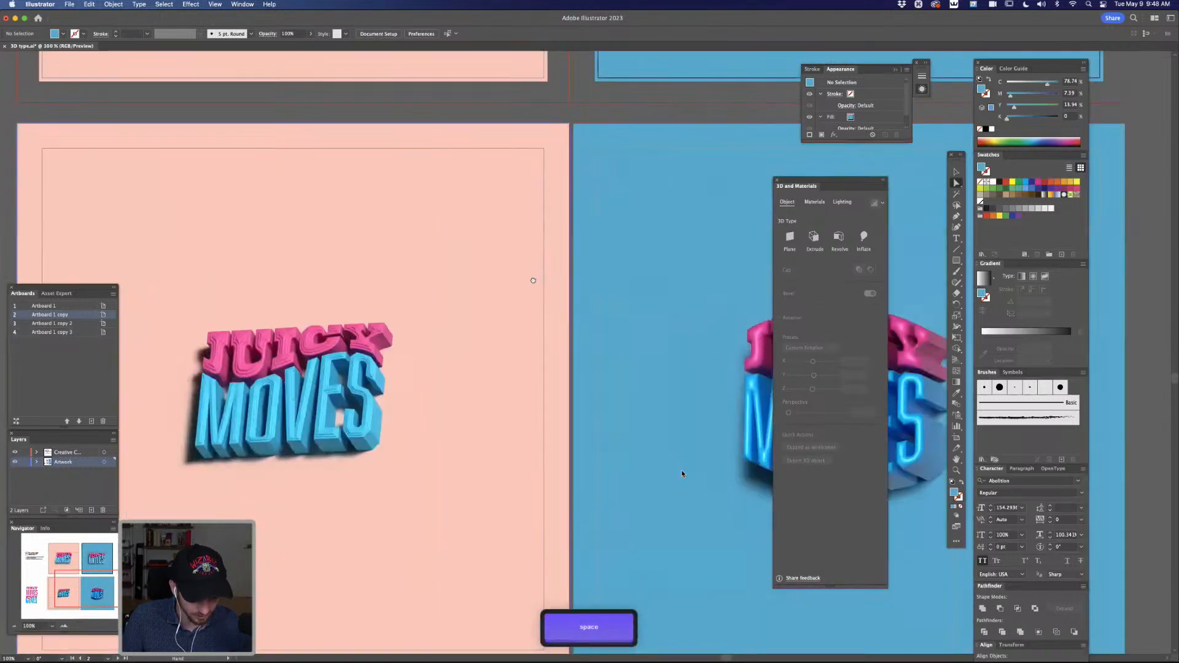
scroll(681, 473, left, 4)
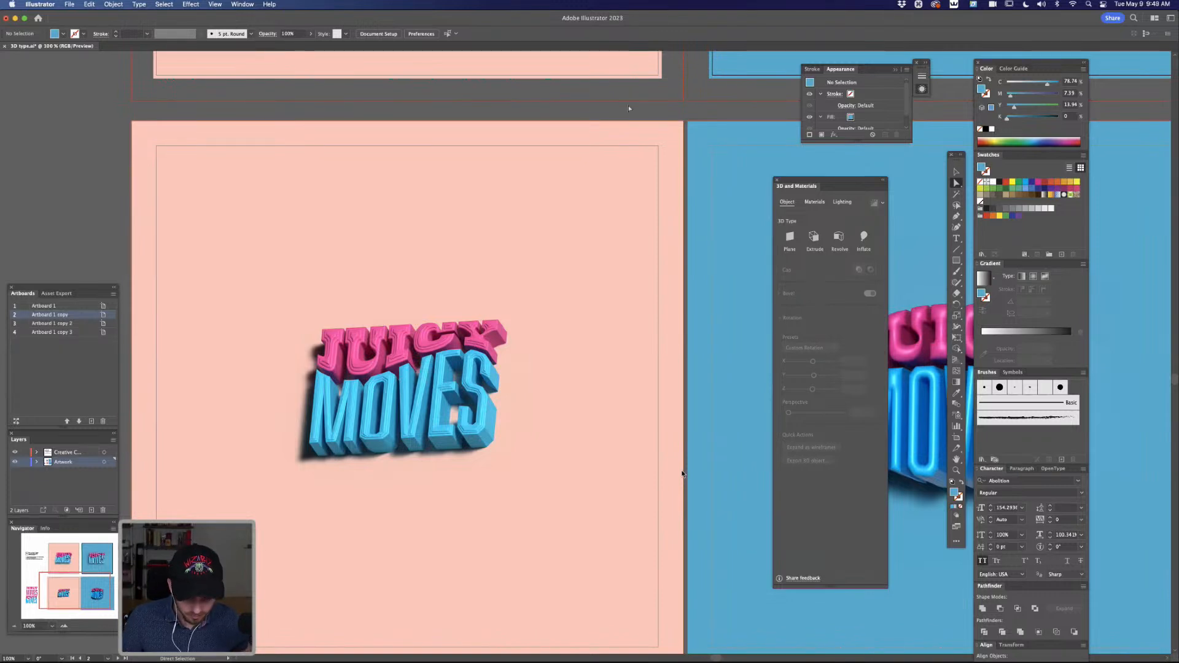
scroll(682, 473, right, 4)
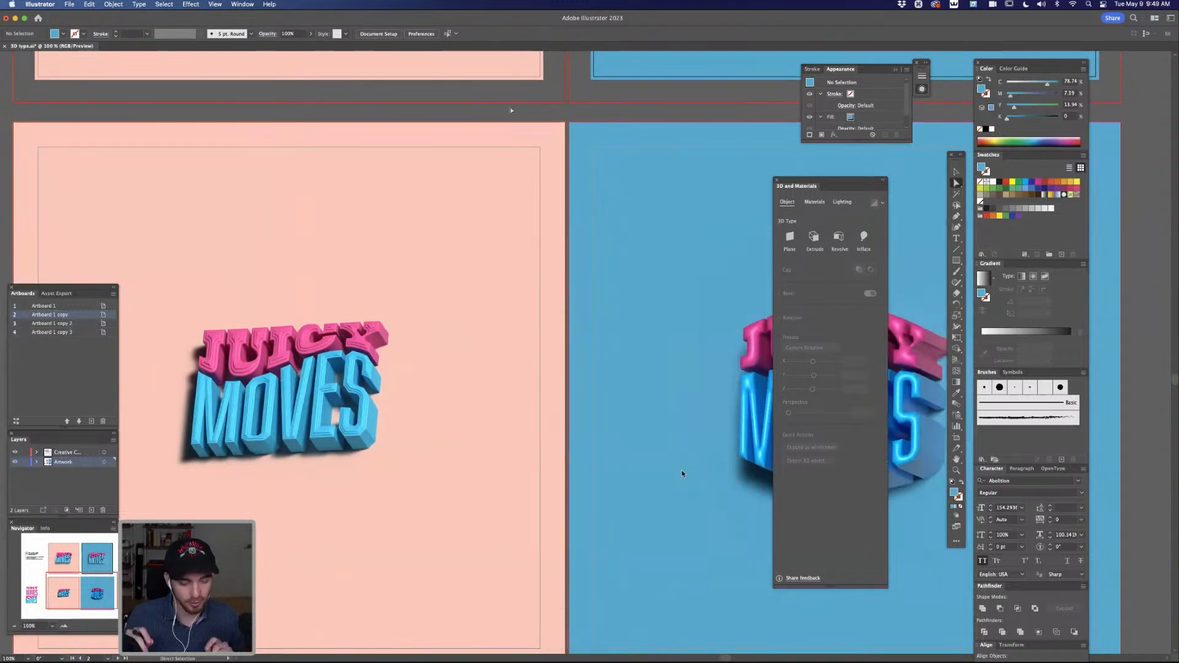
key(space)
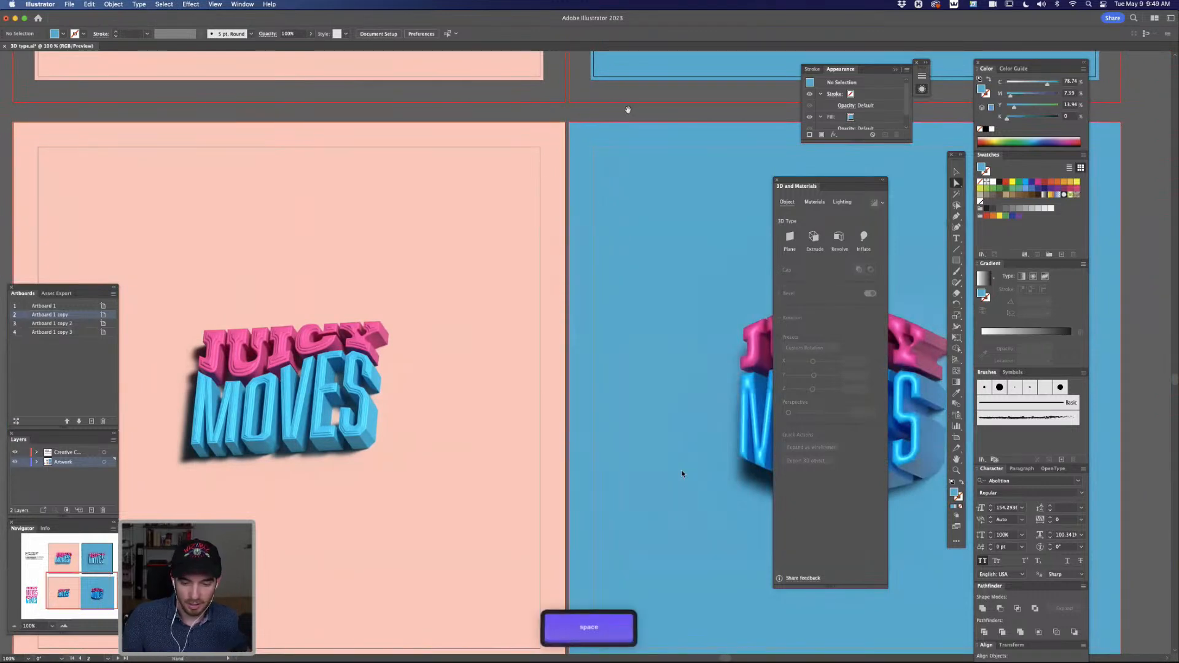
scroll(681, 470, right, 8)
drag(827, 182, 939, 183)
key(space)
drag(801, 231, 743, 188)
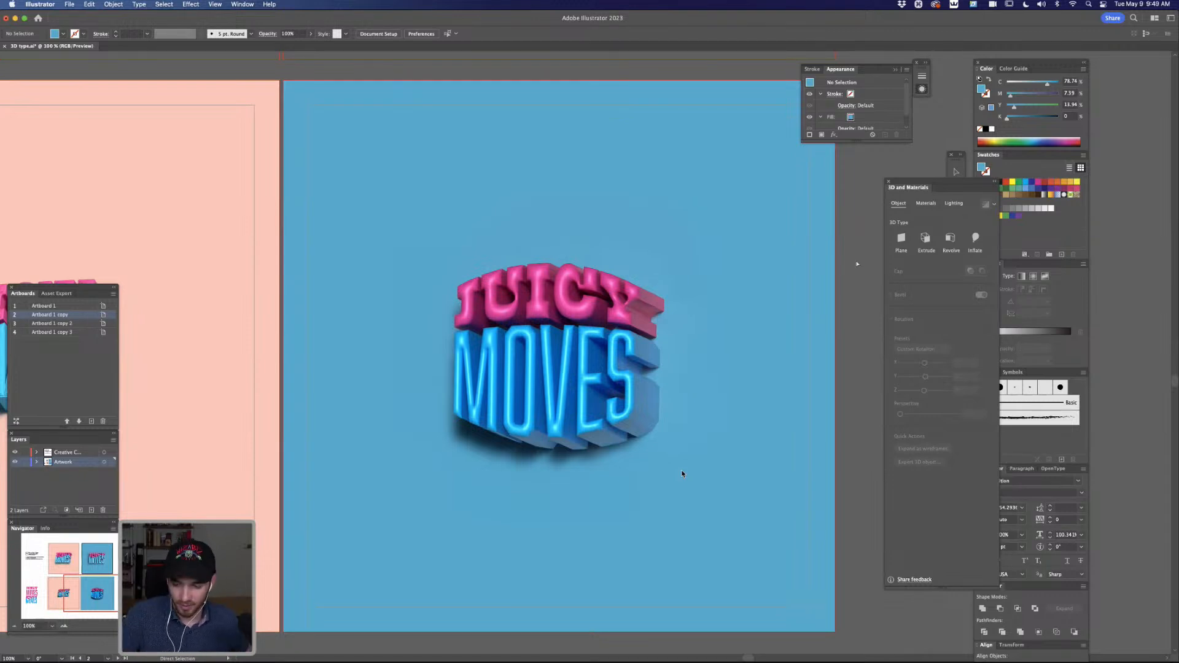
key(super+minus)
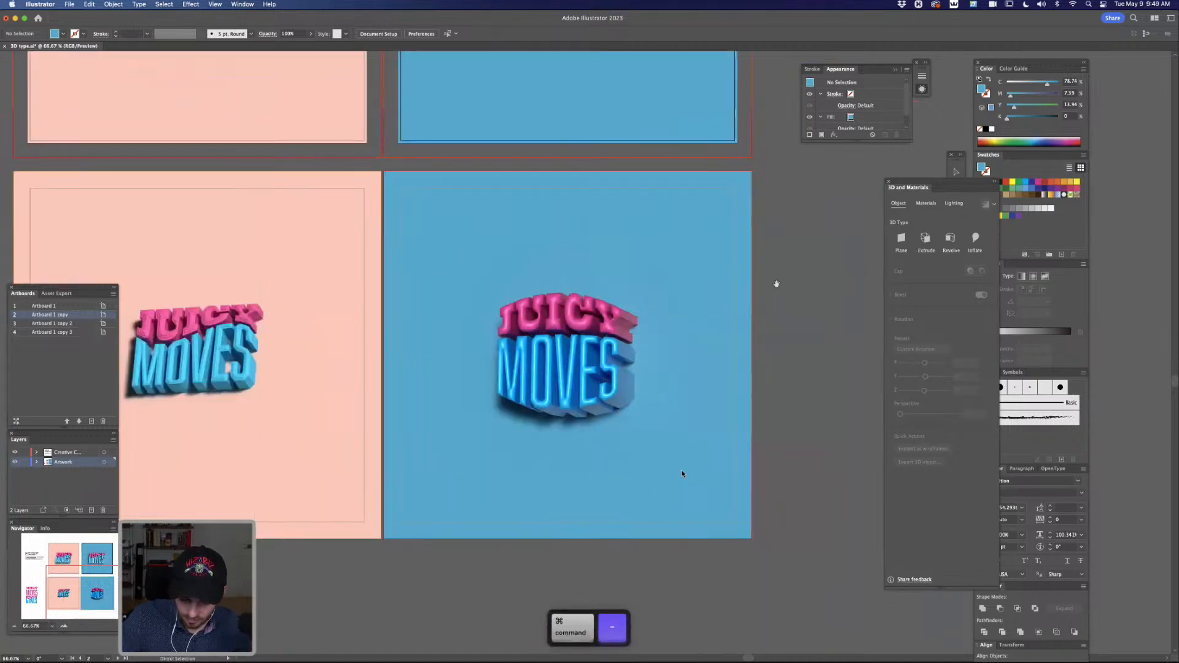
drag(682, 245, 637, 274)
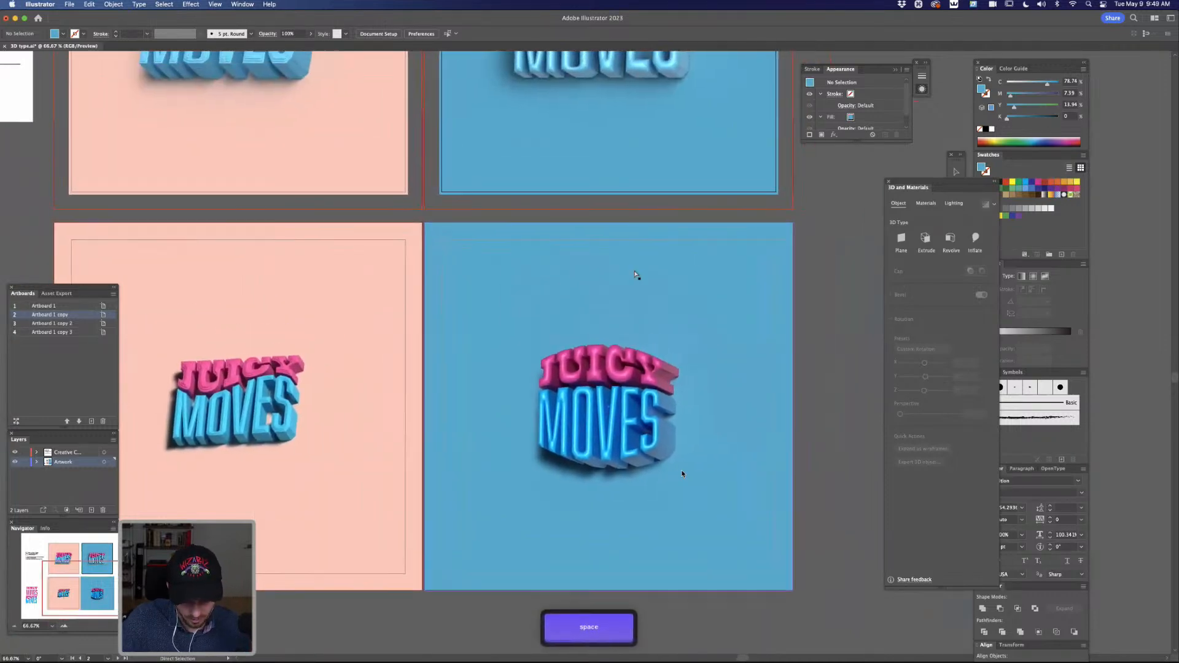